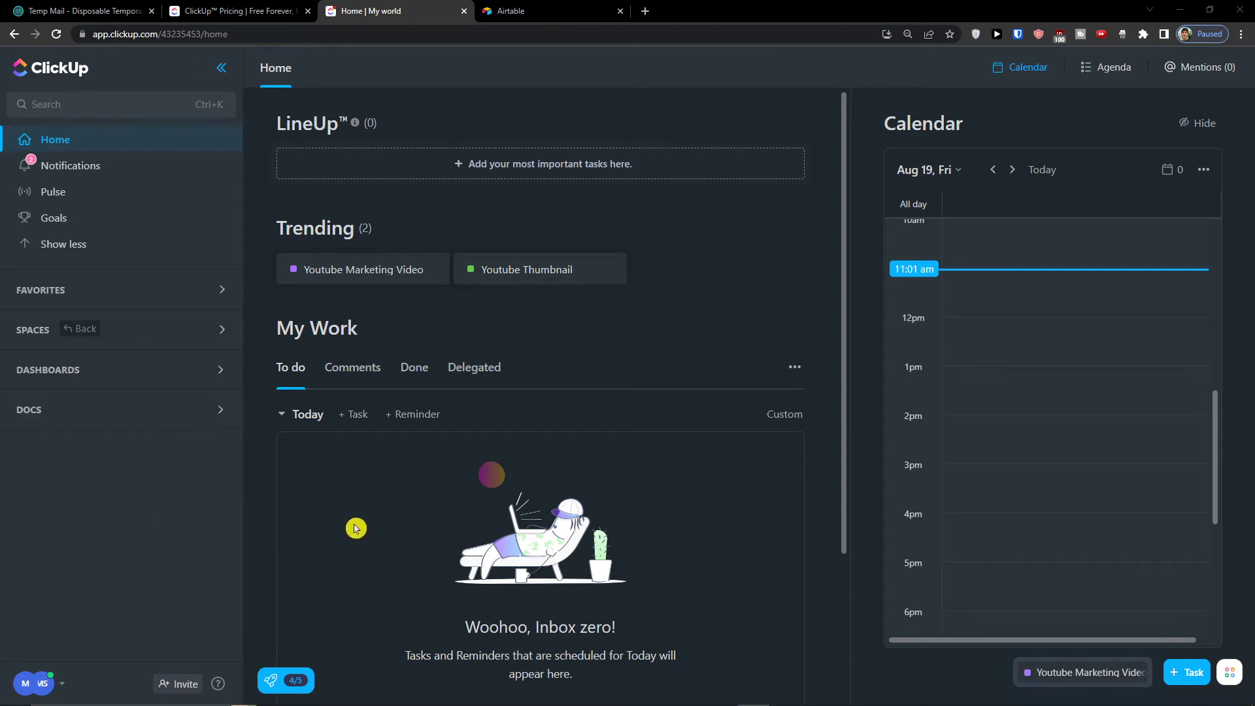
Step: Open the private dashboard 'Dashboard' from the sidebar, then create a new private dashboard
{"action": "scroll", "coordinate": [328, 532], "scroll_direction": "up", "scroll_amount": 2}
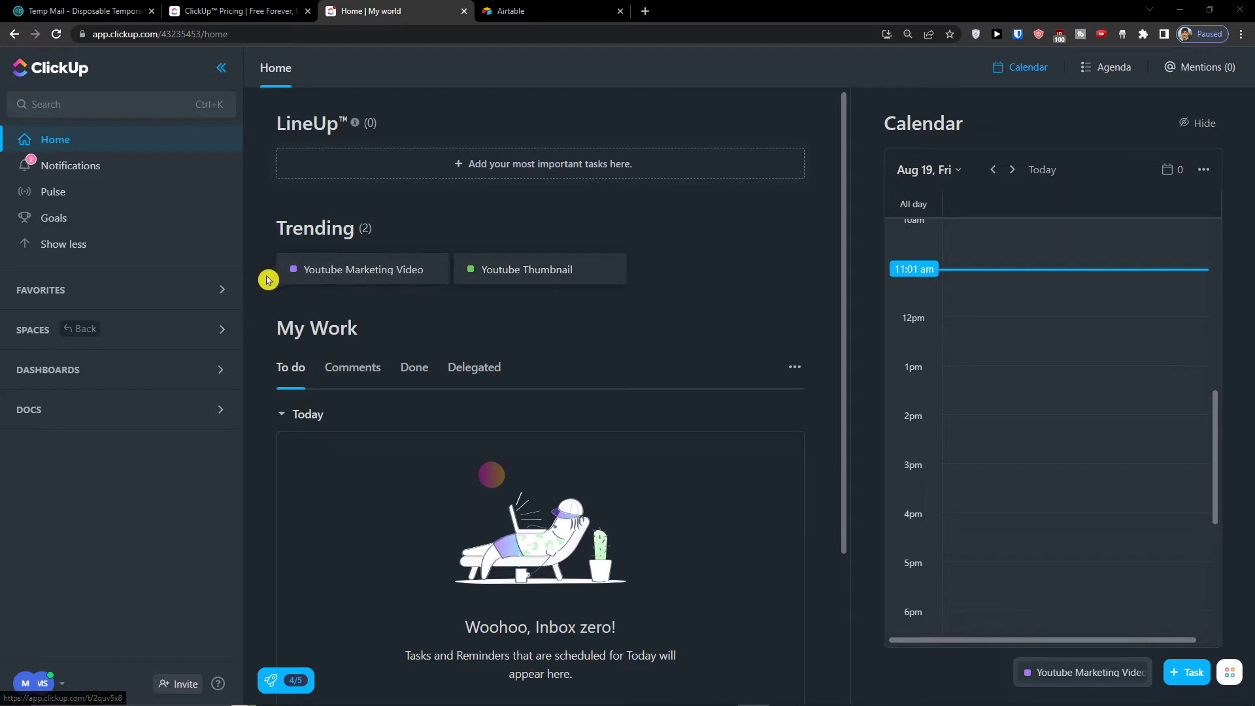
{"action": "left_click", "coordinate": [157, 372]}
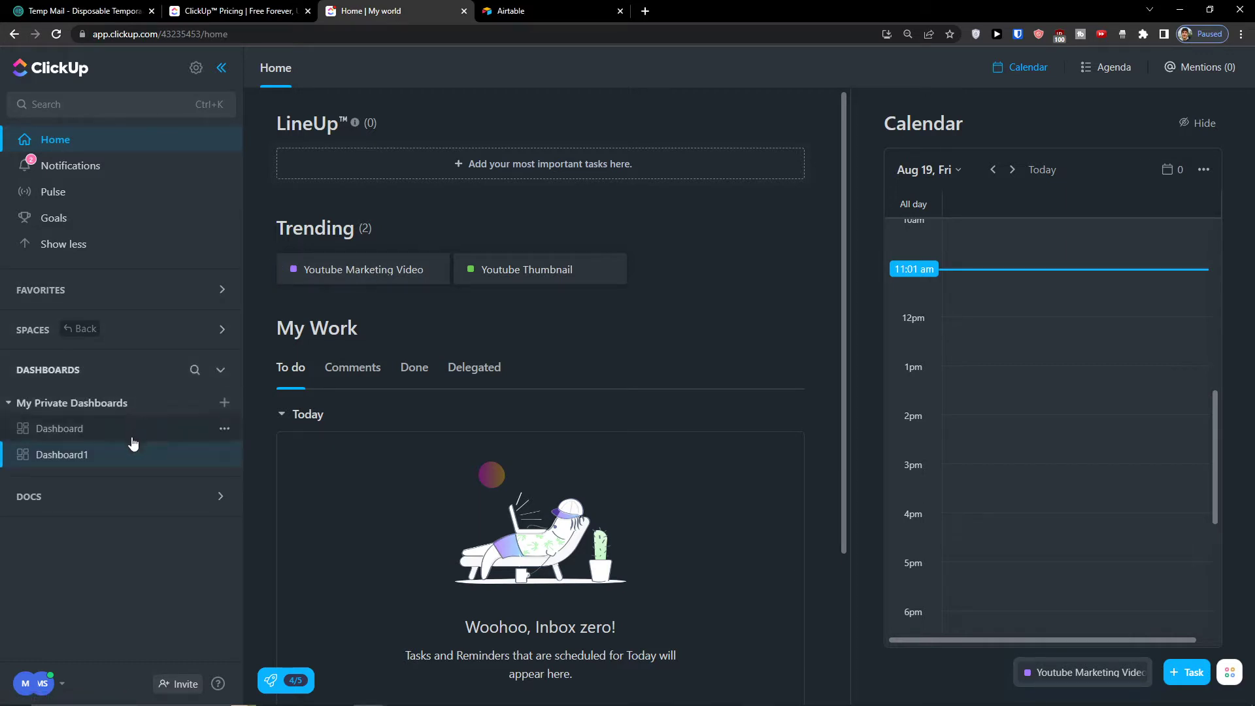
{"action": "left_click", "coordinate": [130, 435]}
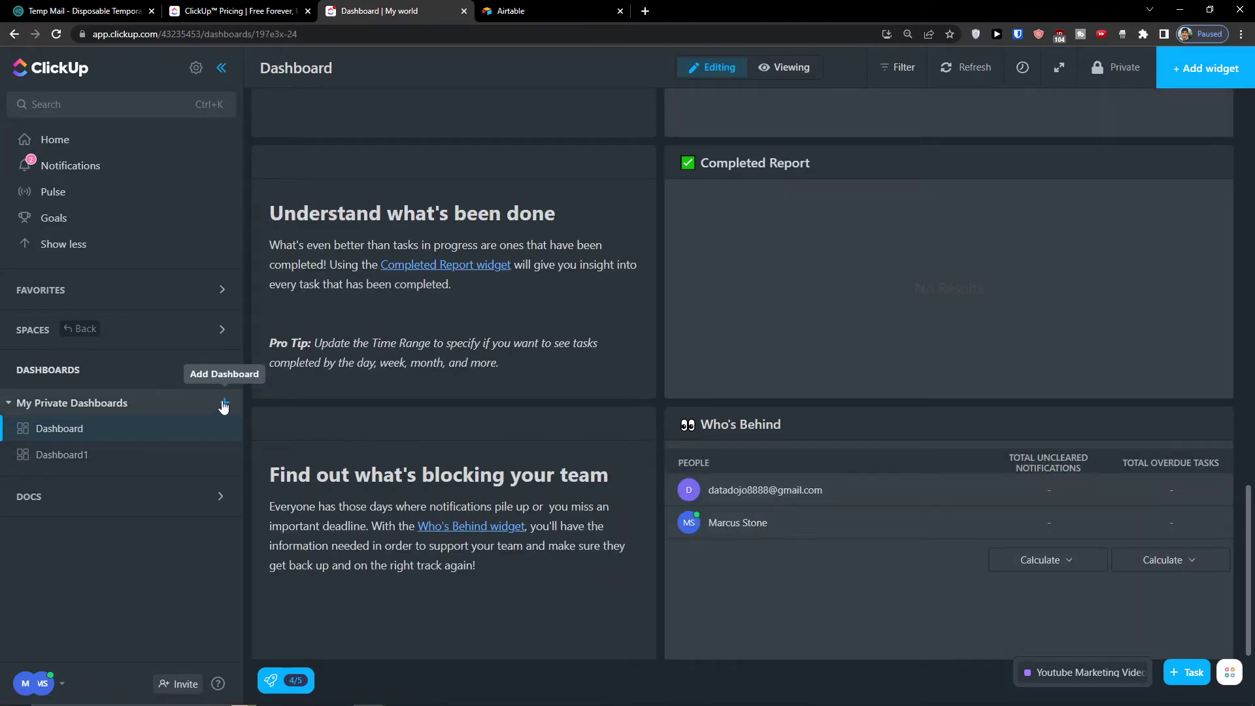
{"action": "left_click", "coordinate": [225, 402]}
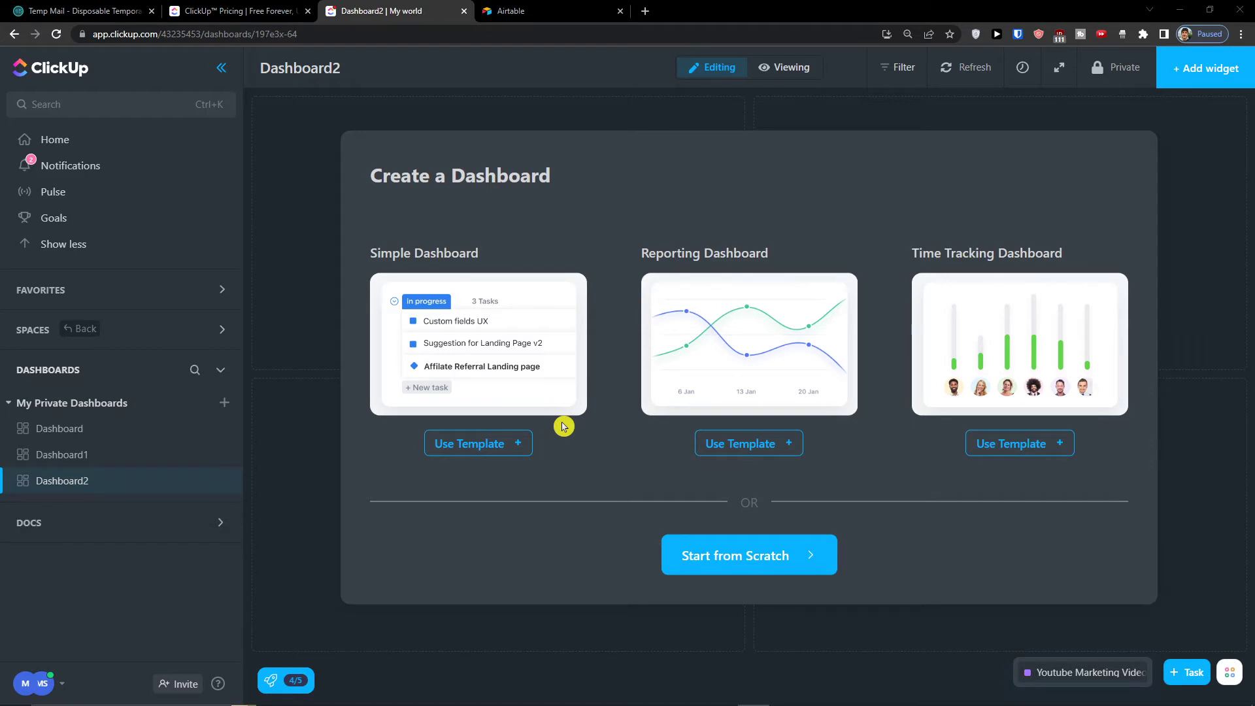
Step: Apply the Time Tracking template using the To do and Ideas For Videos lists, This year by days
{"action": "left_click", "coordinate": [1014, 456]}
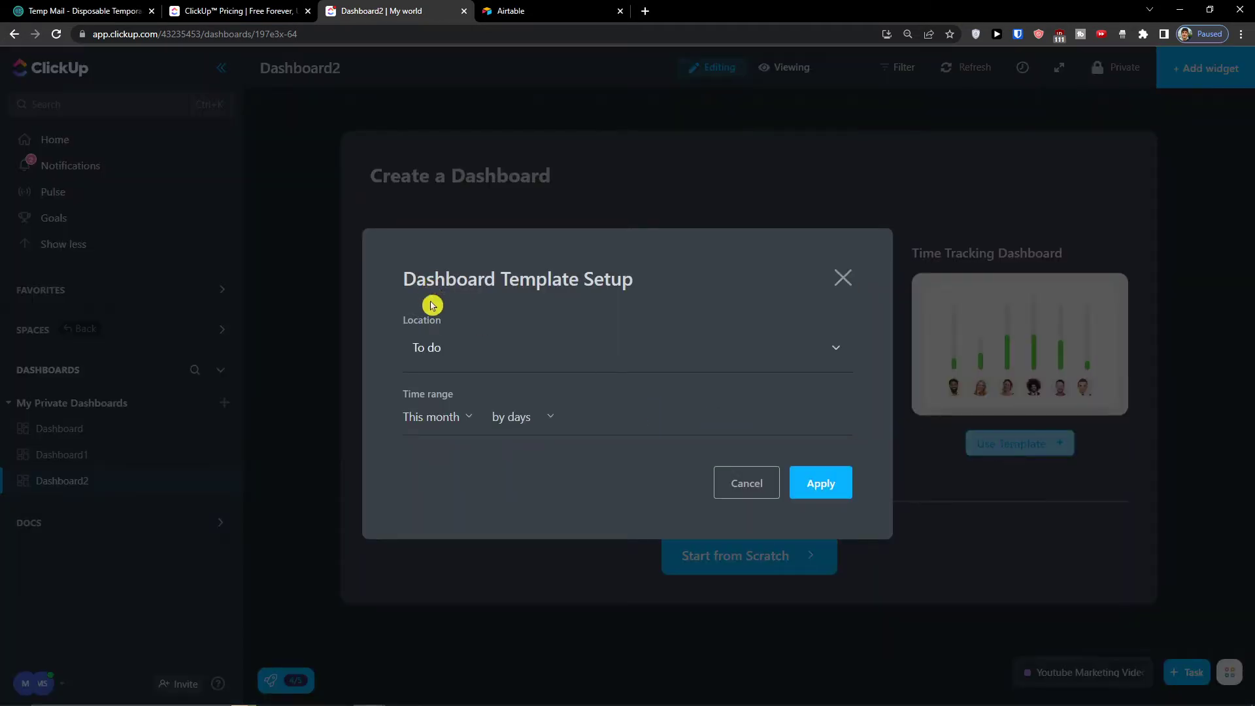
{"action": "left_click", "coordinate": [436, 350]}
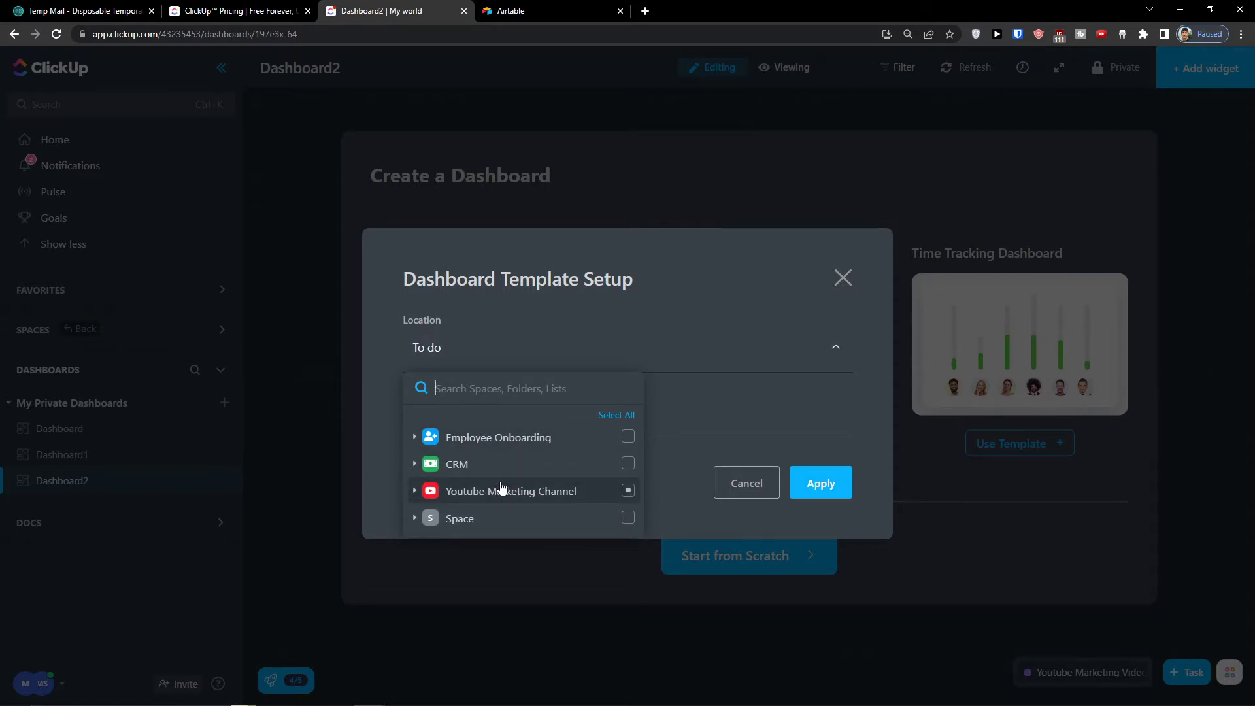
{"action": "left_click", "coordinate": [617, 500]}
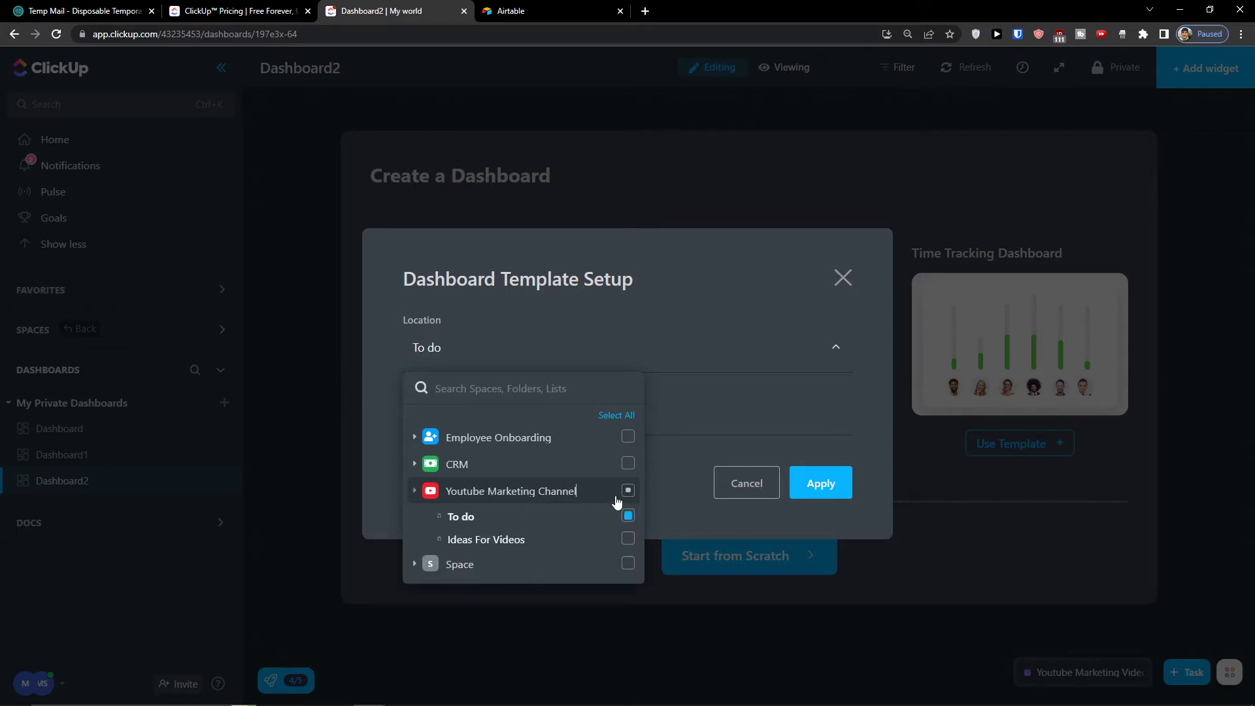
{"action": "left_click", "coordinate": [628, 501]}
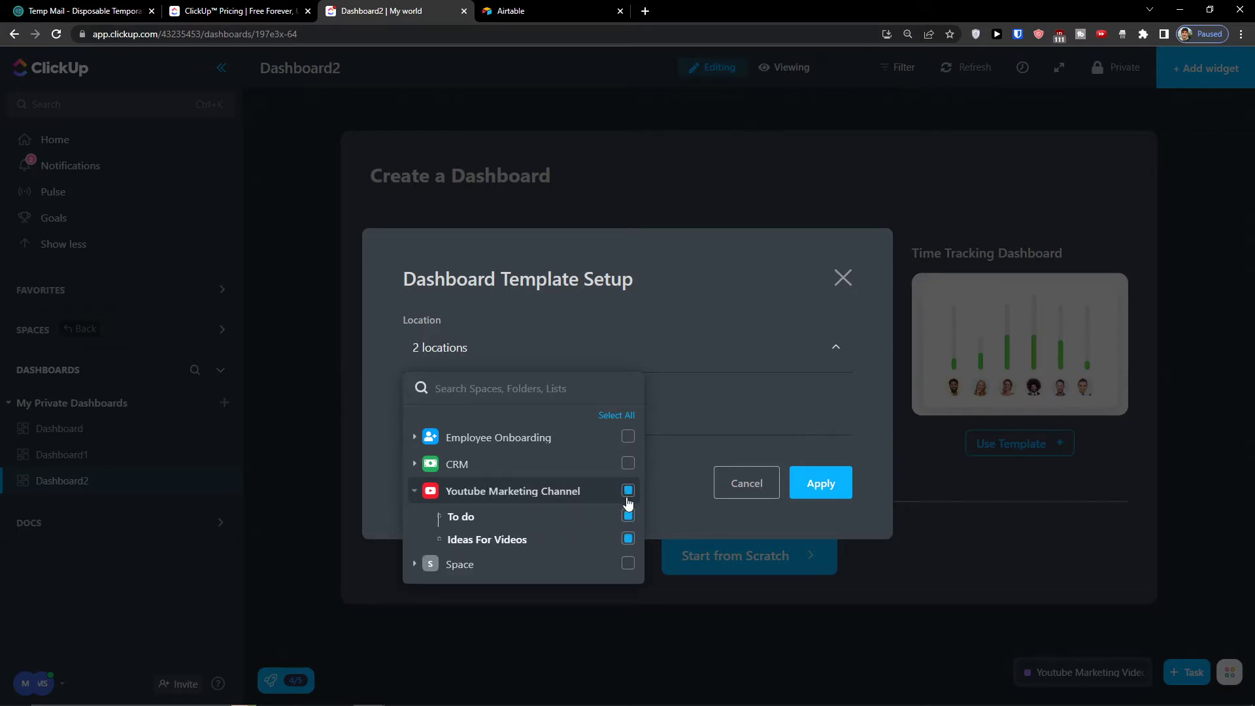
{"action": "left_click", "coordinate": [664, 510]}
{"action": "left_click", "coordinate": [455, 422]}
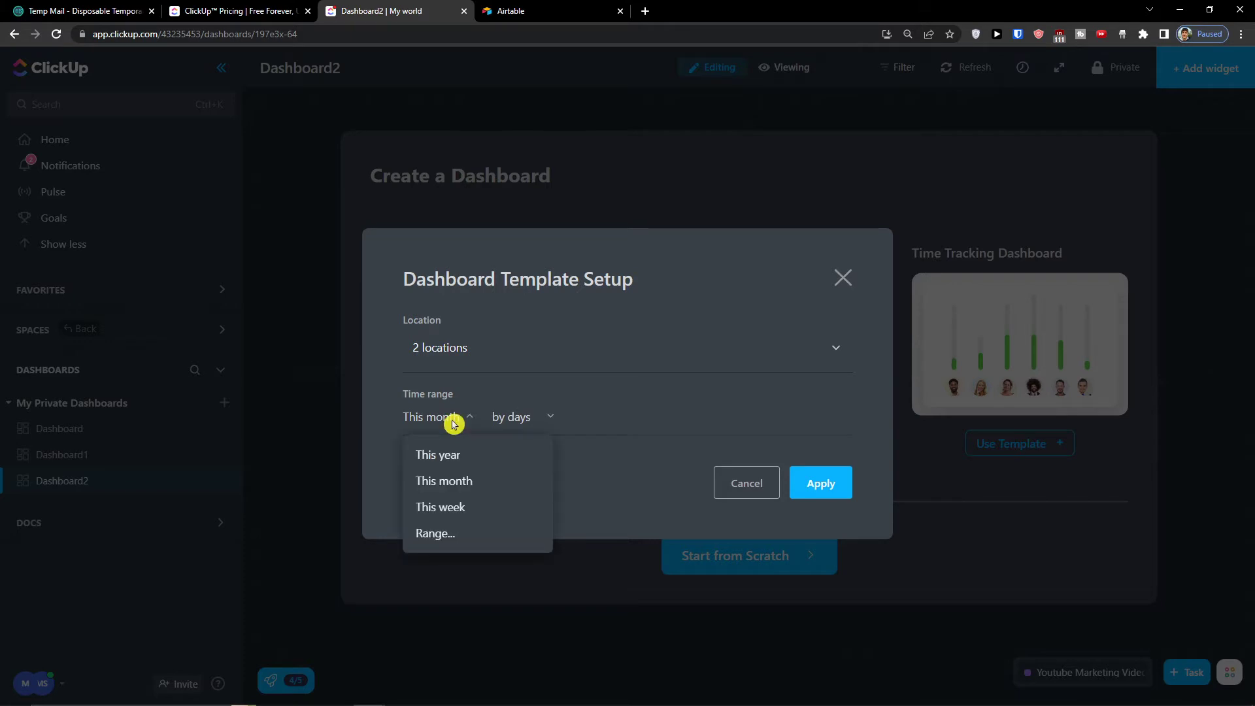
{"action": "left_click", "coordinate": [441, 463]}
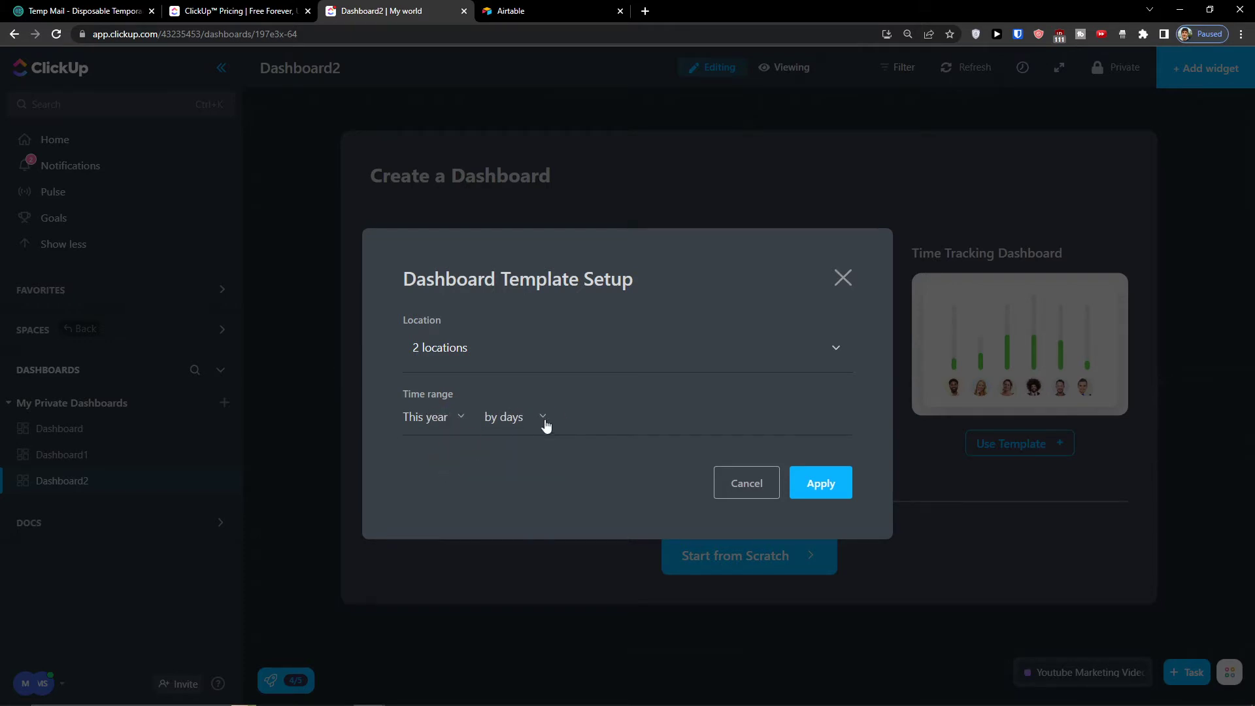
{"action": "left_click", "coordinate": [538, 419]}
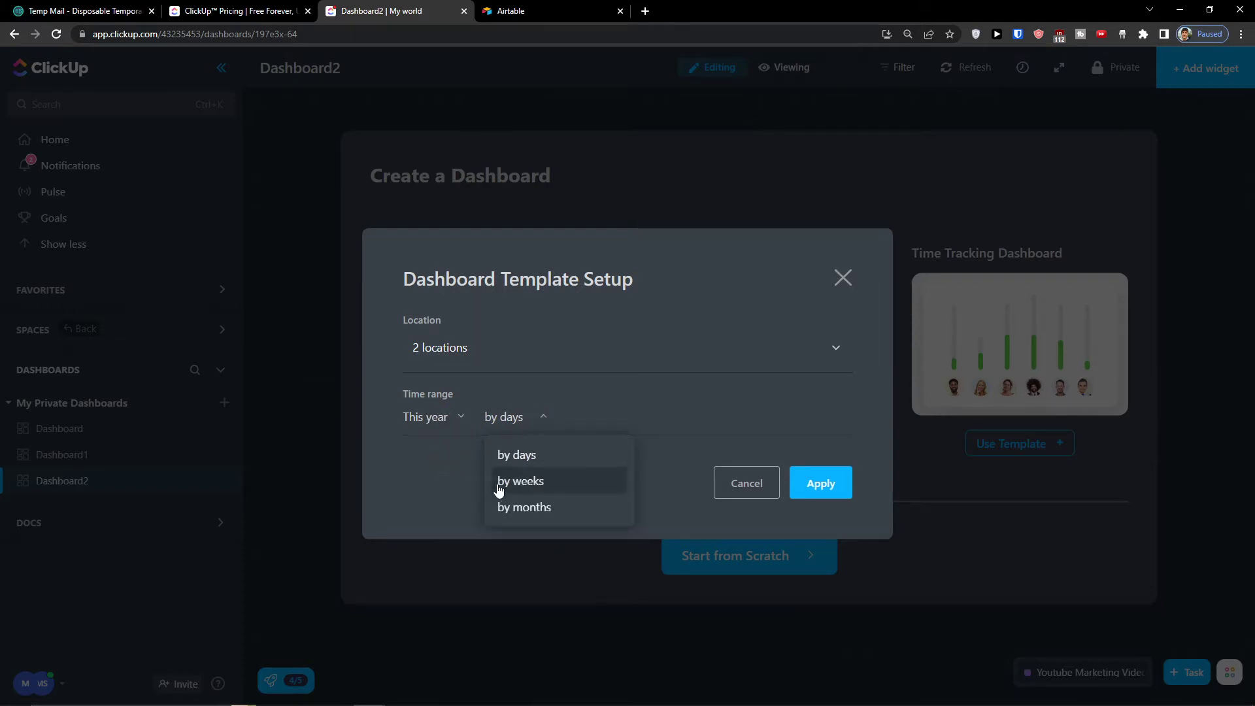
{"action": "left_click", "coordinate": [453, 484]}
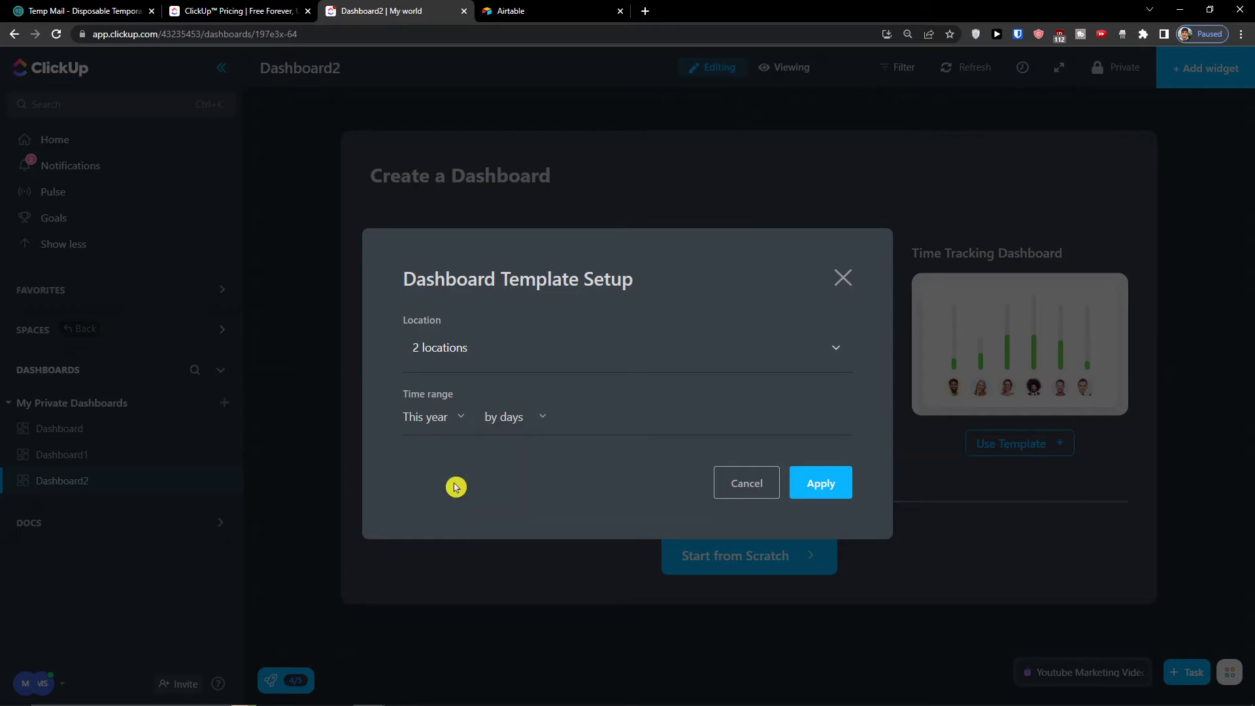
{"action": "left_click", "coordinate": [823, 484]}
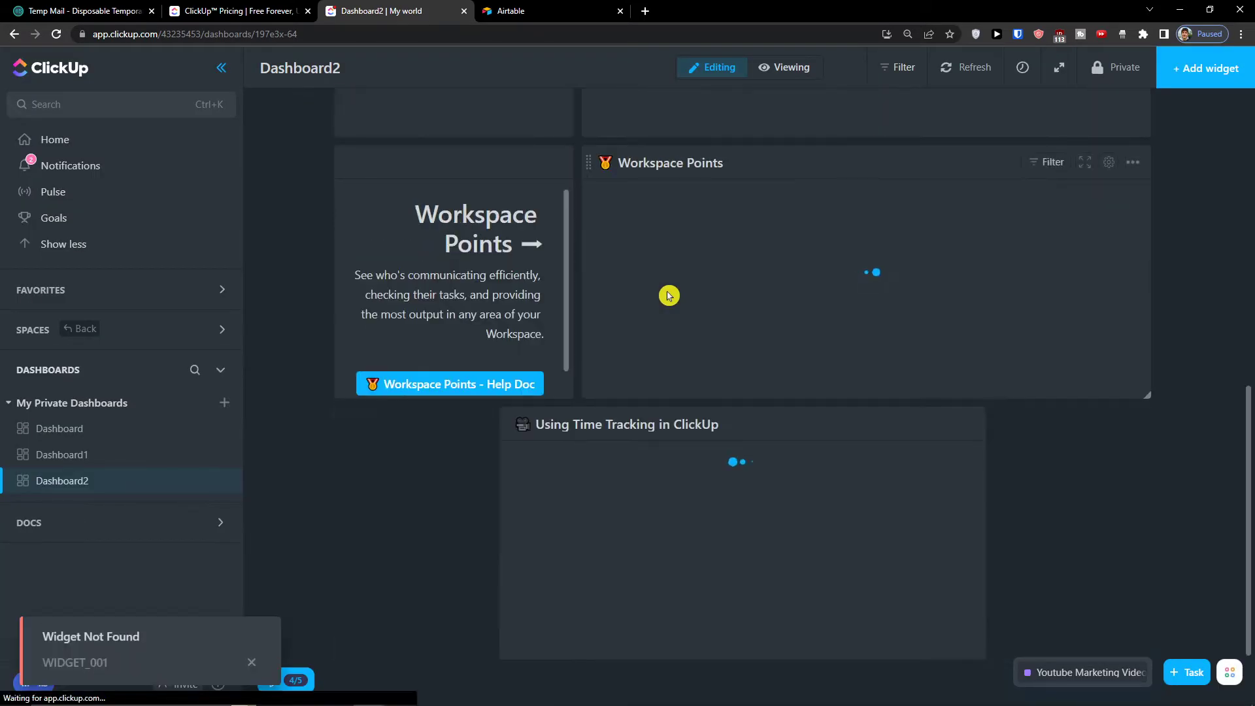
Step: Scroll through Dashboard2's new Time Reporting, Time Sheet and Workspace Points widgets
{"action": "scroll", "coordinate": [674, 294], "scroll_direction": "up", "scroll_amount": 10}
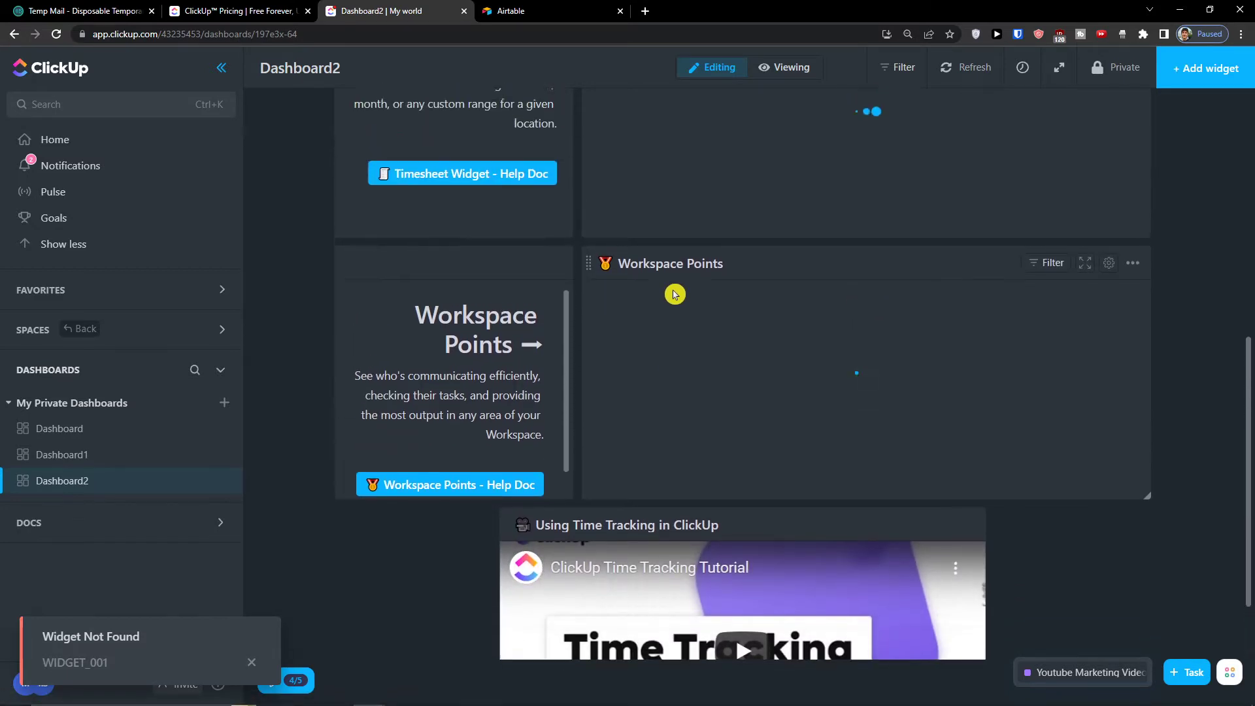
{"action": "scroll", "coordinate": [675, 291], "scroll_direction": "down", "scroll_amount": 1}
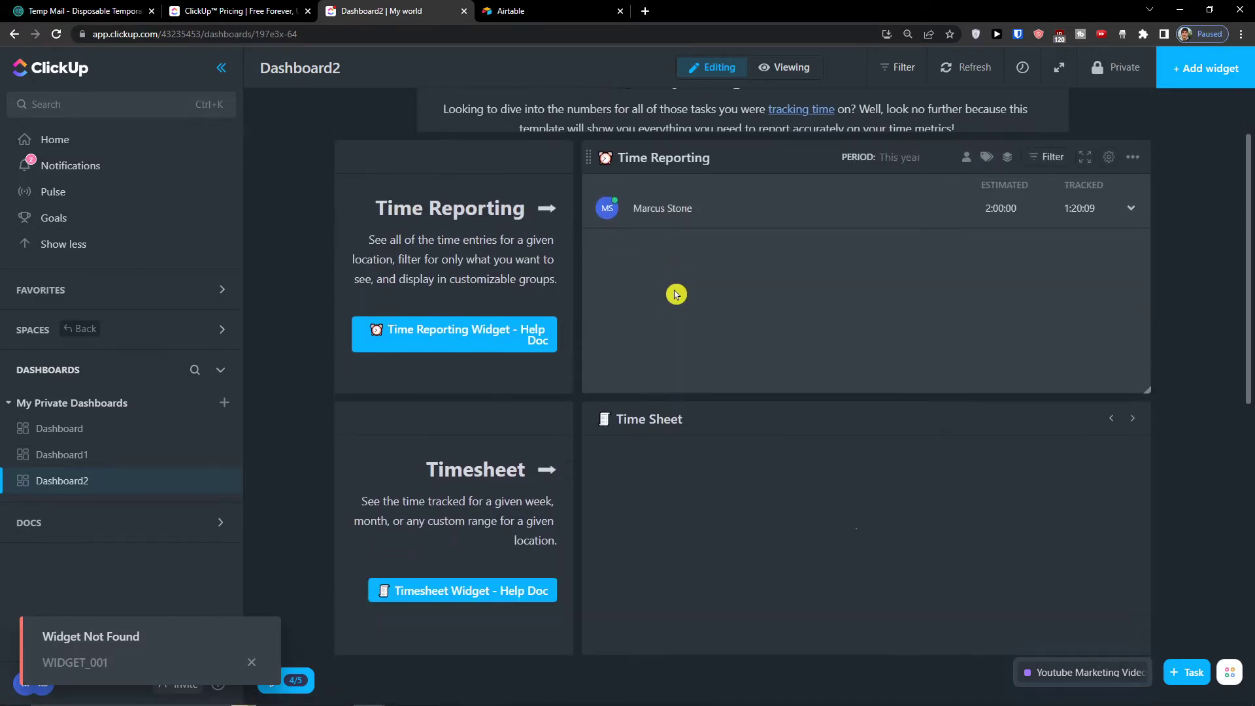
{"action": "scroll", "coordinate": [689, 294], "scroll_direction": "up", "scroll_amount": 1}
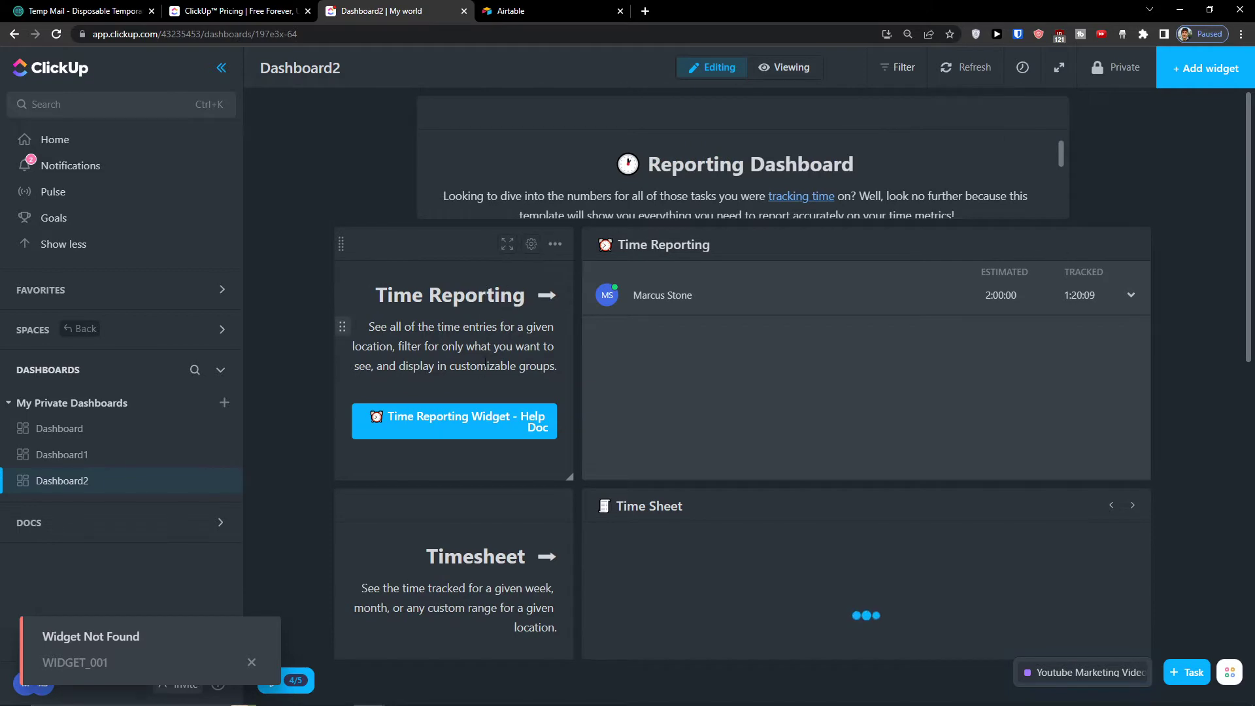
{"action": "scroll", "coordinate": [633, 281], "scroll_direction": "down", "scroll_amount": 1}
{"action": "scroll", "coordinate": [631, 257], "scroll_direction": "up", "scroll_amount": 1}
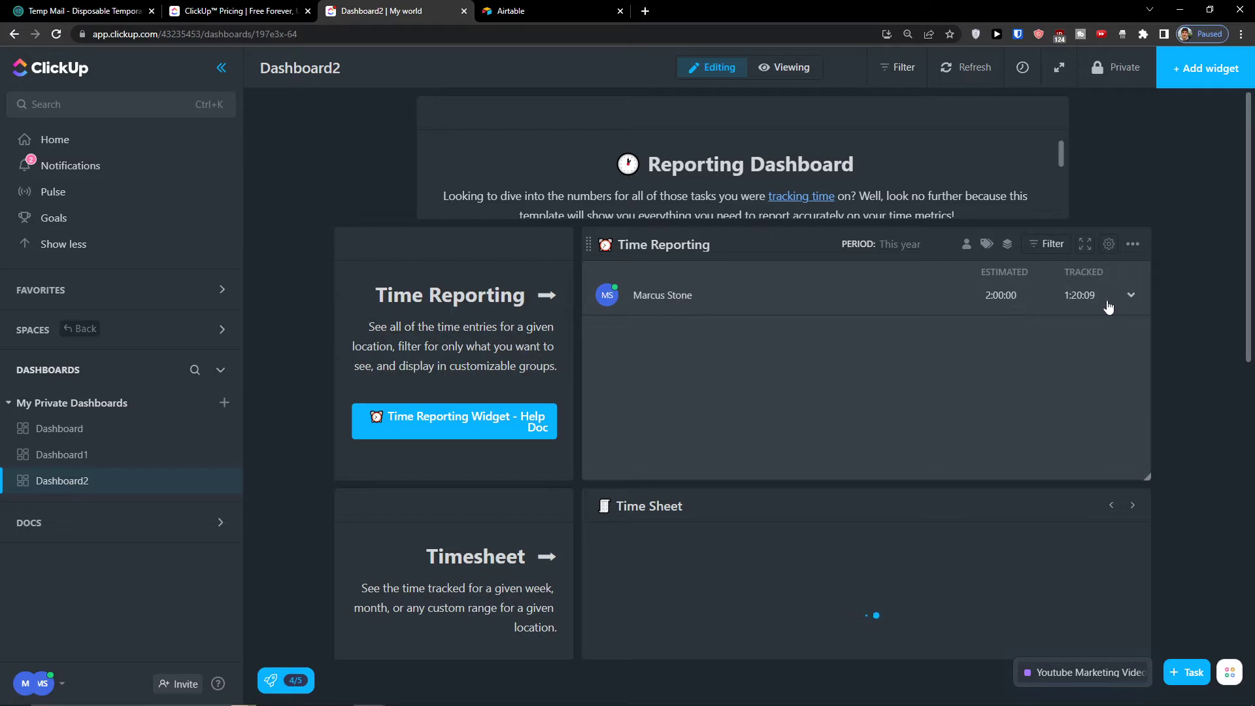
Step: In the Youtube Marketing Channel To do list, log 5 hours manually on Youtube business video
{"action": "left_click", "coordinate": [160, 344]}
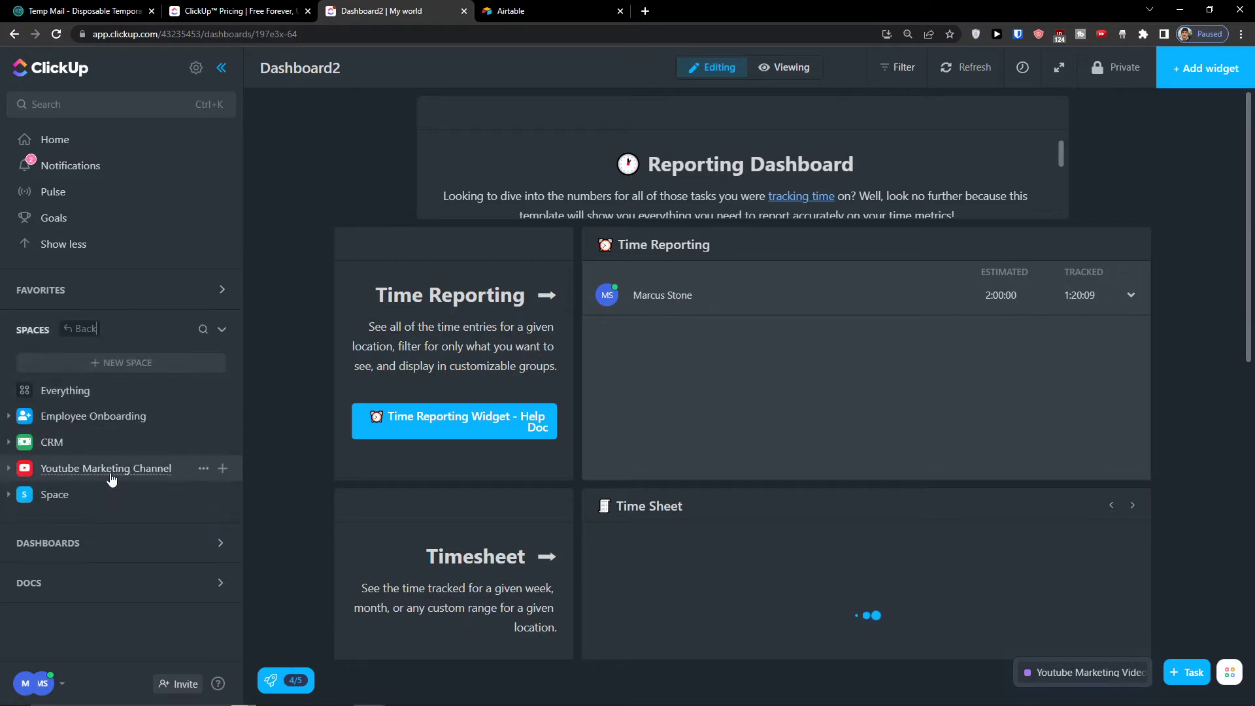
{"action": "left_click", "coordinate": [181, 472]}
{"action": "left_click", "coordinate": [129, 498]}
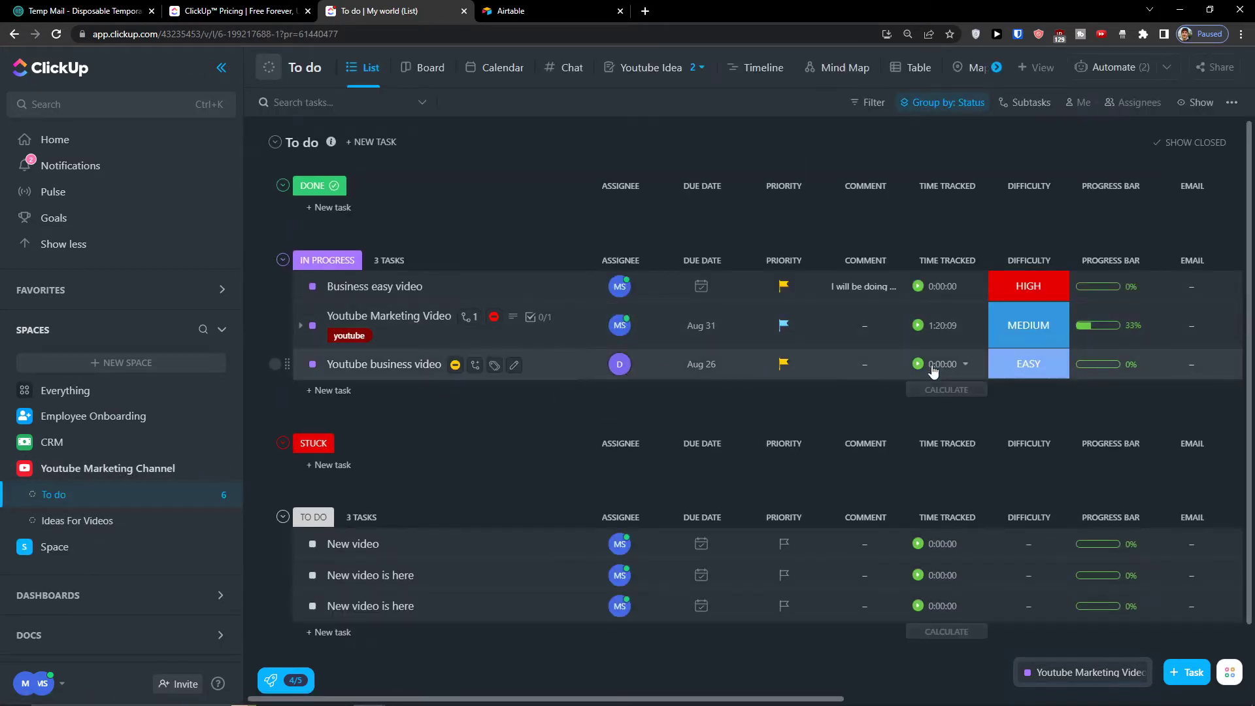
{"action": "left_click", "coordinate": [937, 379]}
{"action": "left_click", "coordinate": [944, 408]}
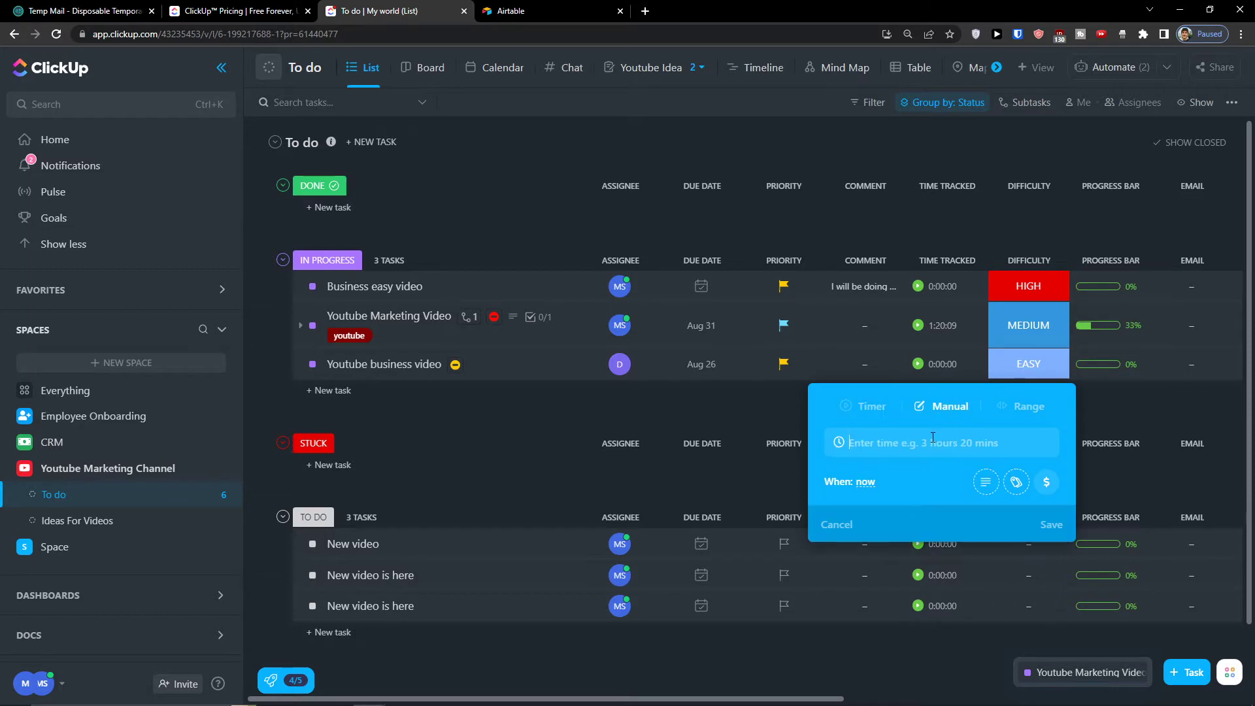
{"action": "type", "text": "5 "}
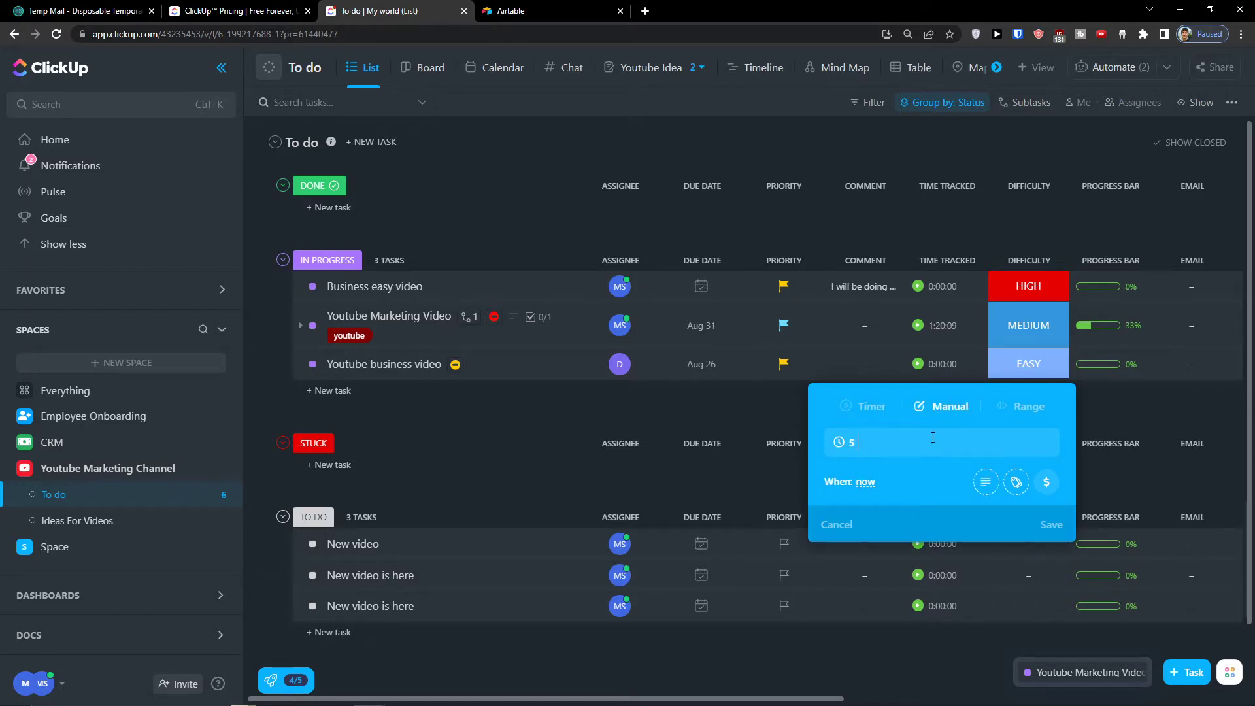
{"action": "type", "text": "Hours"}
{"action": "left_click", "coordinate": [922, 482]}
{"action": "left_click", "coordinate": [1054, 528]}
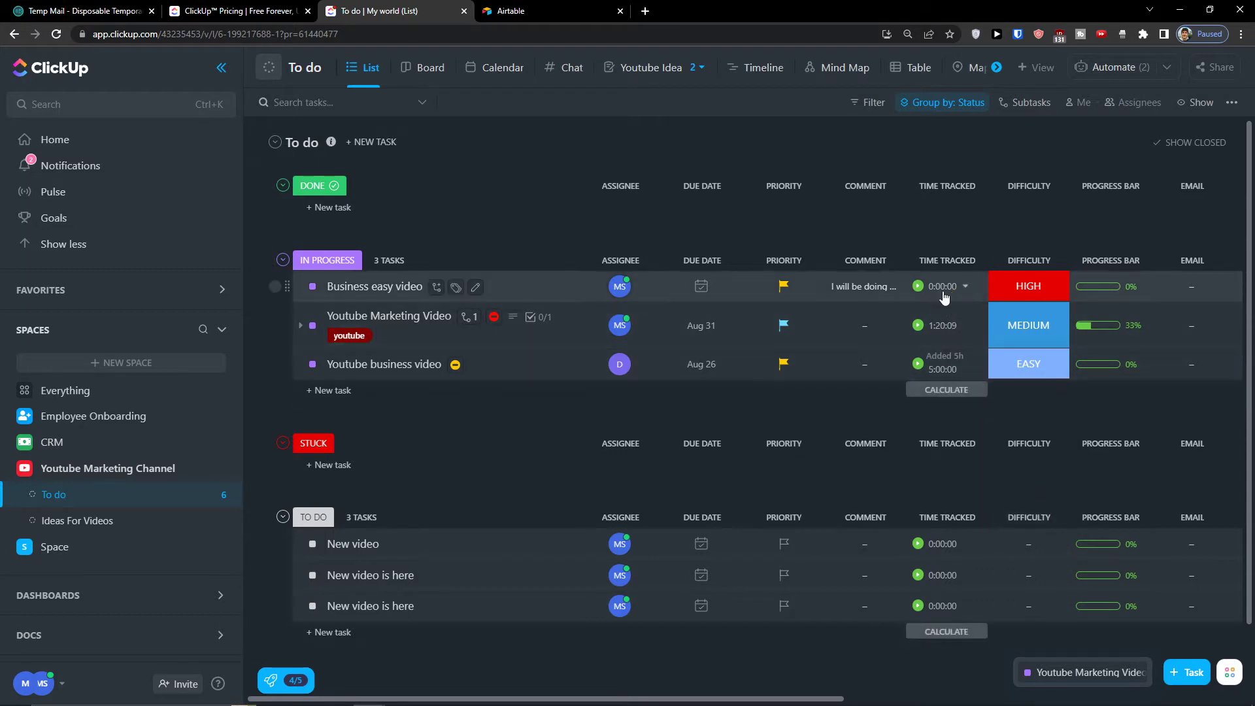
Step: Log 3 hours manually on Business easy video, then return to the dashboards list
{"action": "left_click", "coordinate": [938, 327]}
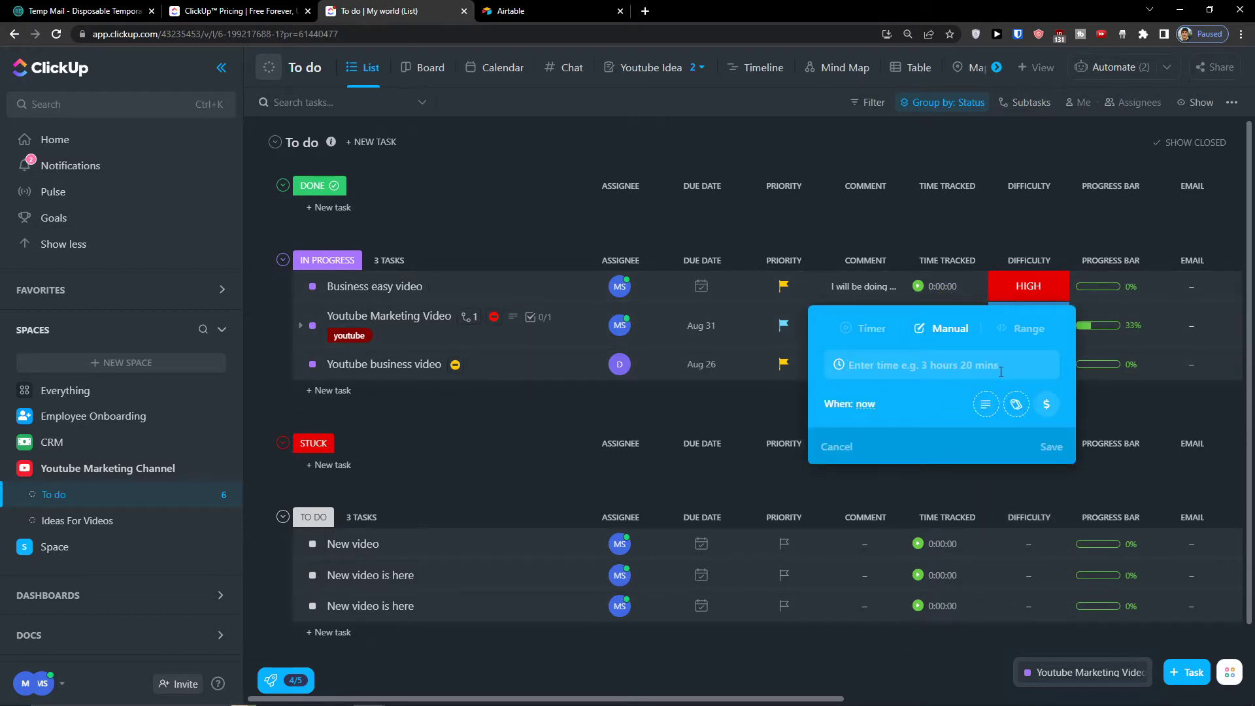
{"action": "type", "text": "2"}
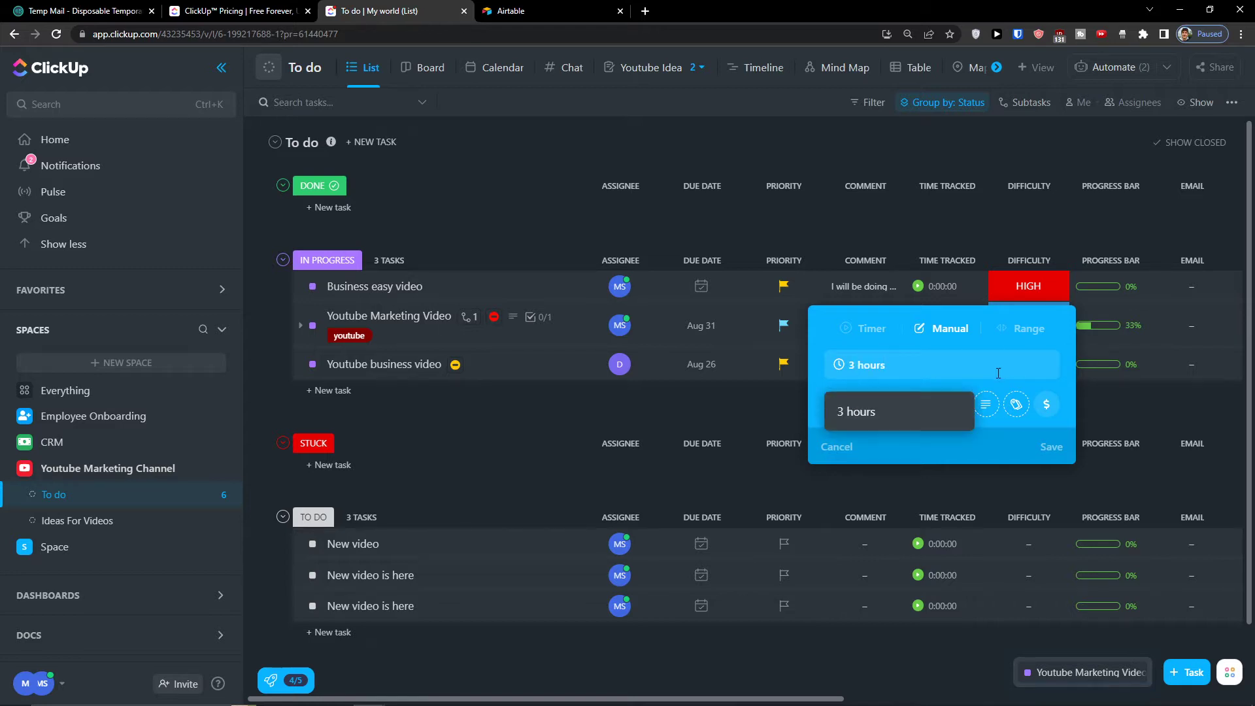
{"action": "left_click", "coordinate": [958, 410]}
{"action": "left_click", "coordinate": [1059, 440]}
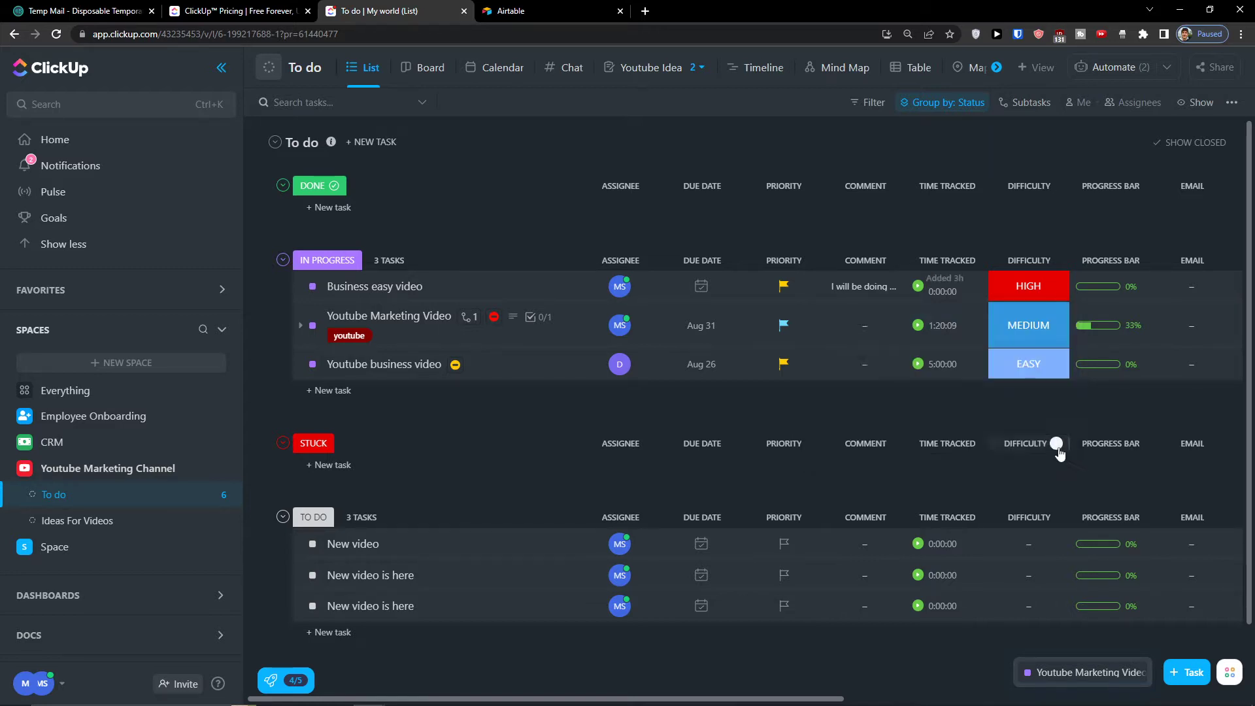
{"action": "right_click", "coordinate": [641, 342]}
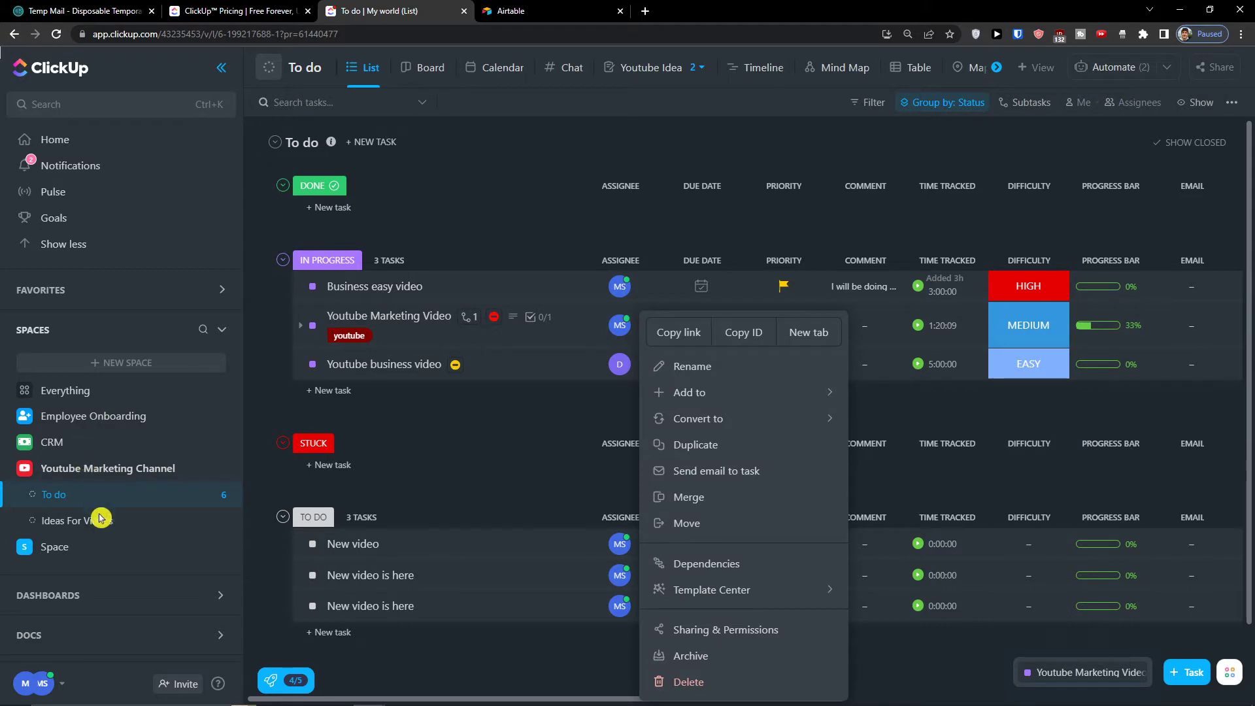
{"action": "left_click", "coordinate": [99, 595]}
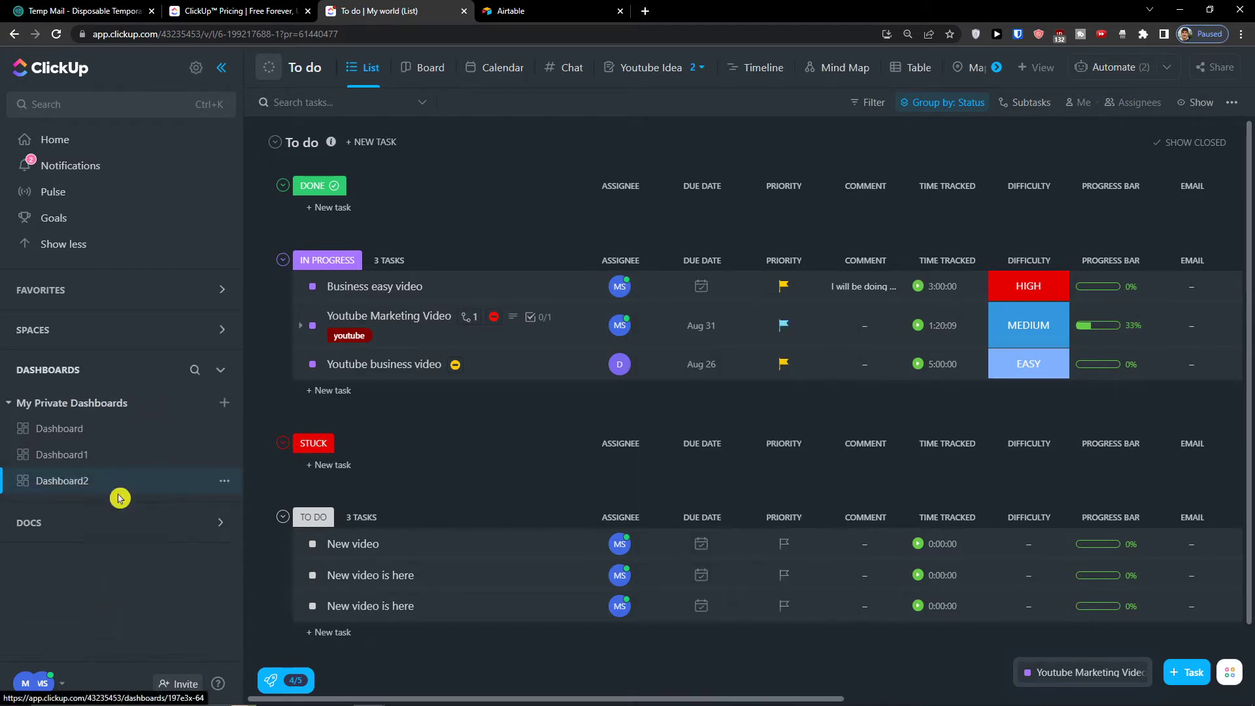
Step: Open Dashboard2, scroll back to the Time Reporting widget showing 9:20:09 tracked, and refresh it
{"action": "left_click", "coordinate": [114, 496]}
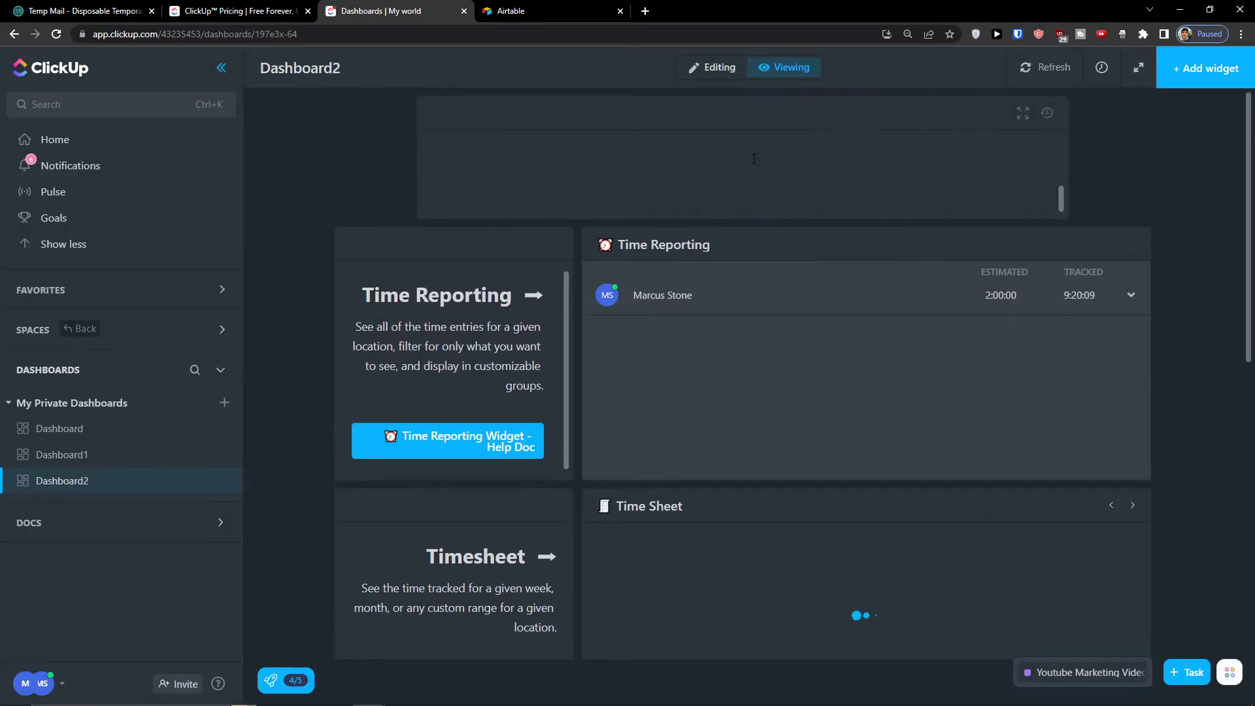
{"action": "scroll", "coordinate": [631, 301], "scroll_direction": "down", "scroll_amount": 5}
{"action": "scroll", "coordinate": [630, 306], "scroll_direction": "down", "scroll_amount": 3}
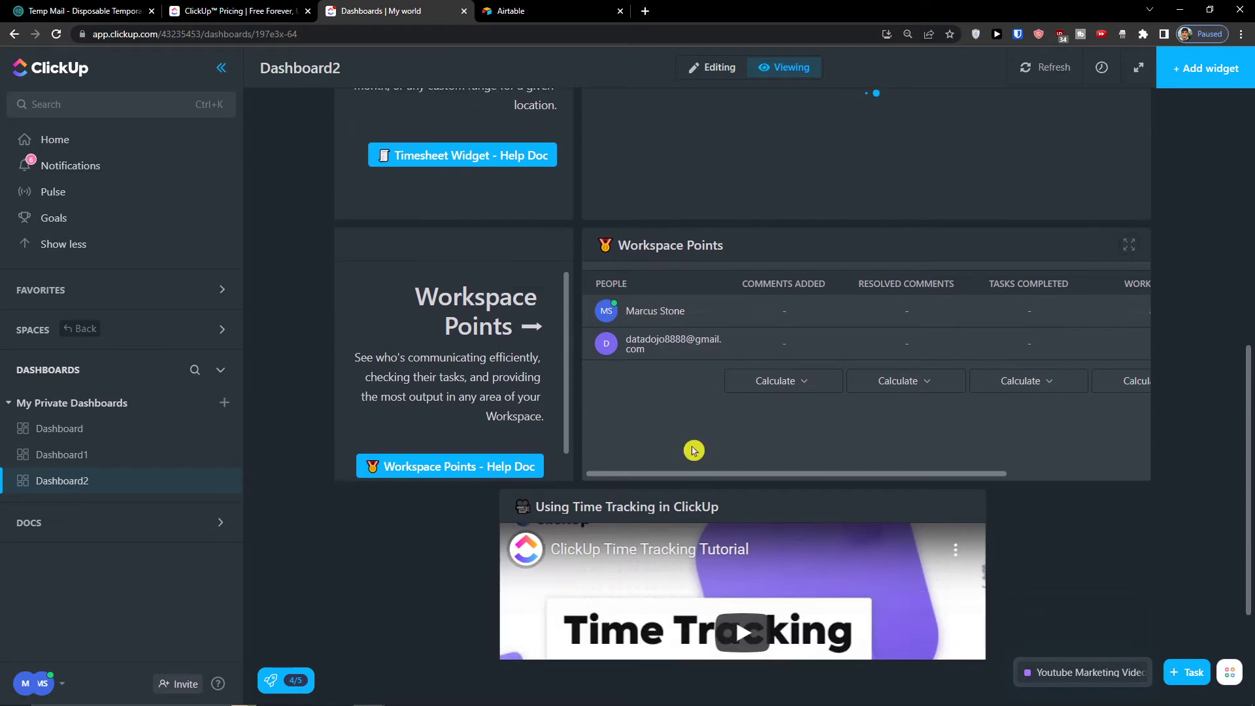
{"action": "left_click_drag", "start_coordinate": [739, 475], "coordinate": [677, 484]}
{"action": "scroll", "coordinate": [621, 404], "scroll_direction": "up", "scroll_amount": 1}
{"action": "scroll", "coordinate": [625, 389], "scroll_direction": "up", "scroll_amount": 5}
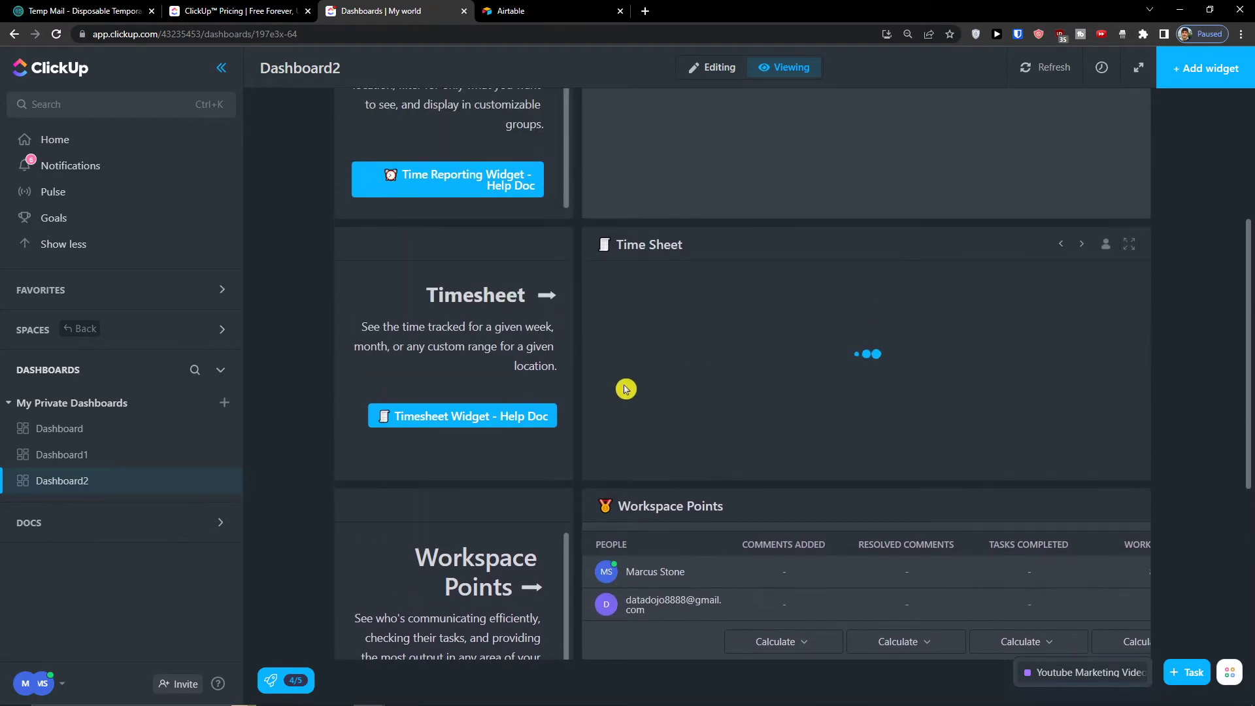
{"action": "scroll", "coordinate": [625, 365], "scroll_direction": "up", "scroll_amount": 3}
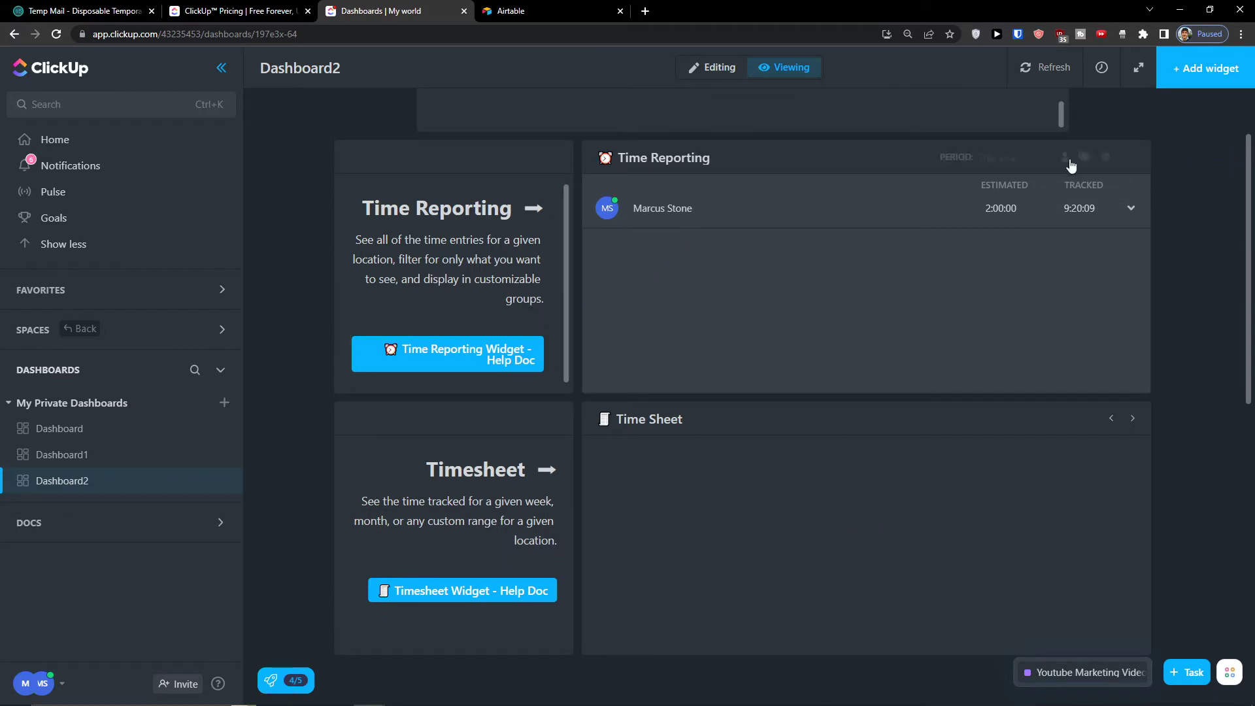
{"action": "scroll", "coordinate": [1101, 160], "scroll_direction": "up", "scroll_amount": 1}
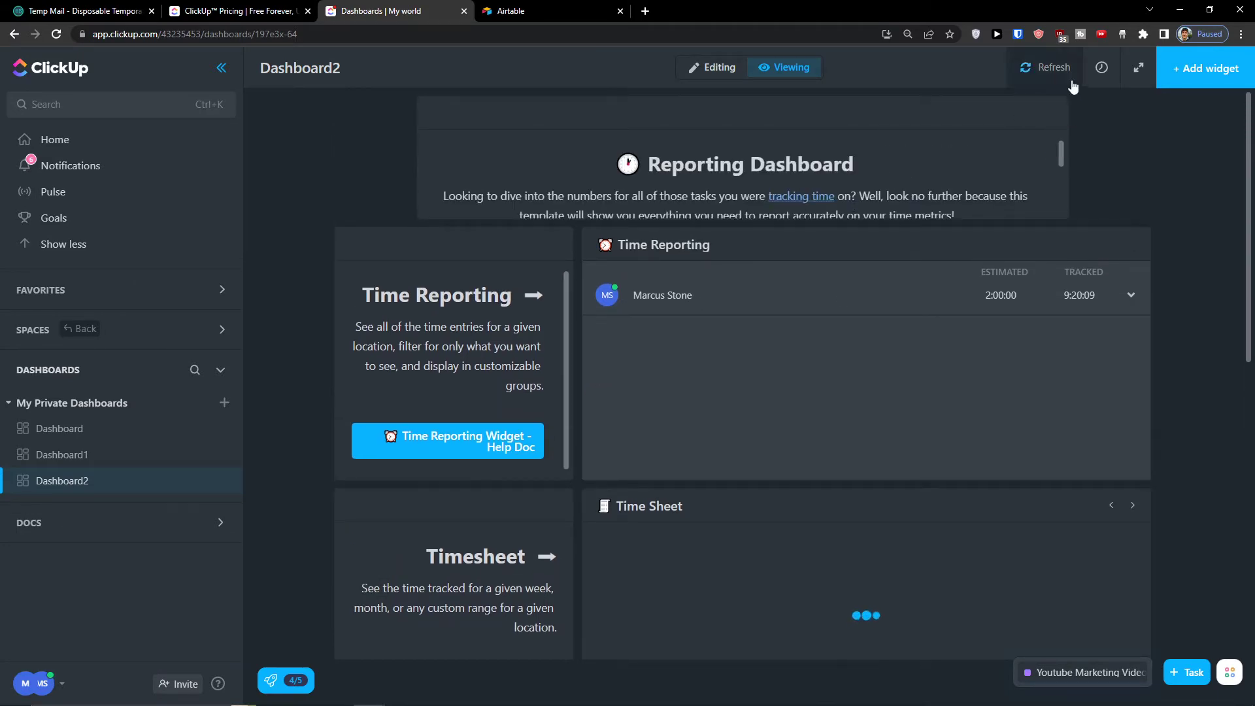
{"action": "left_click", "coordinate": [1047, 70]}
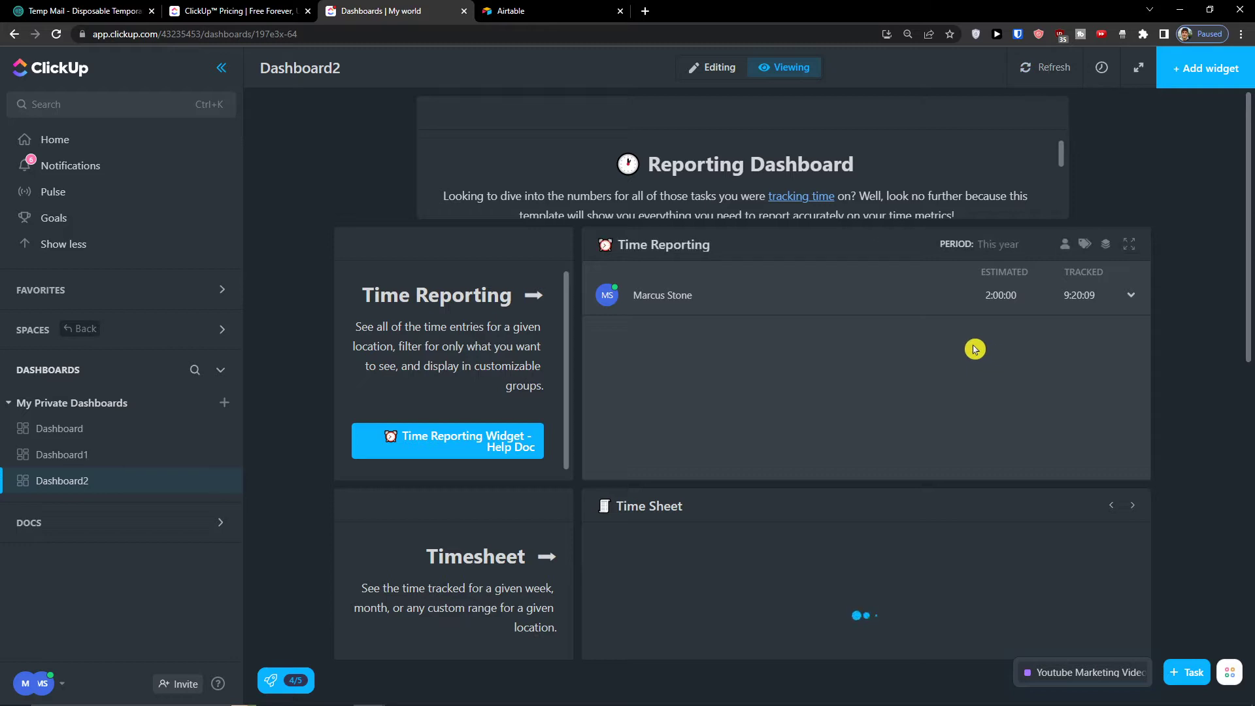
Step: Switch the Time Reporting people filter between members, then put Dashboard2 into editing mode
{"action": "left_click", "coordinate": [1067, 246]}
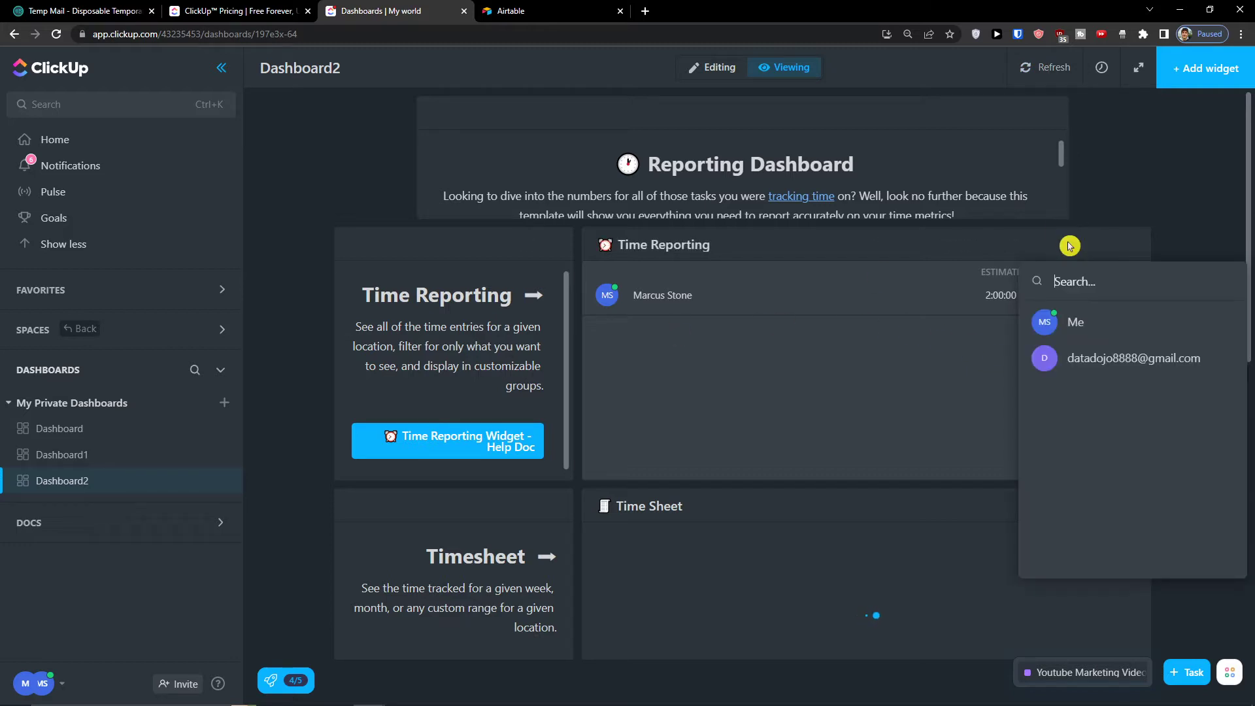
{"action": "left_click", "coordinate": [1089, 340]}
{"action": "left_click", "coordinate": [1064, 252]}
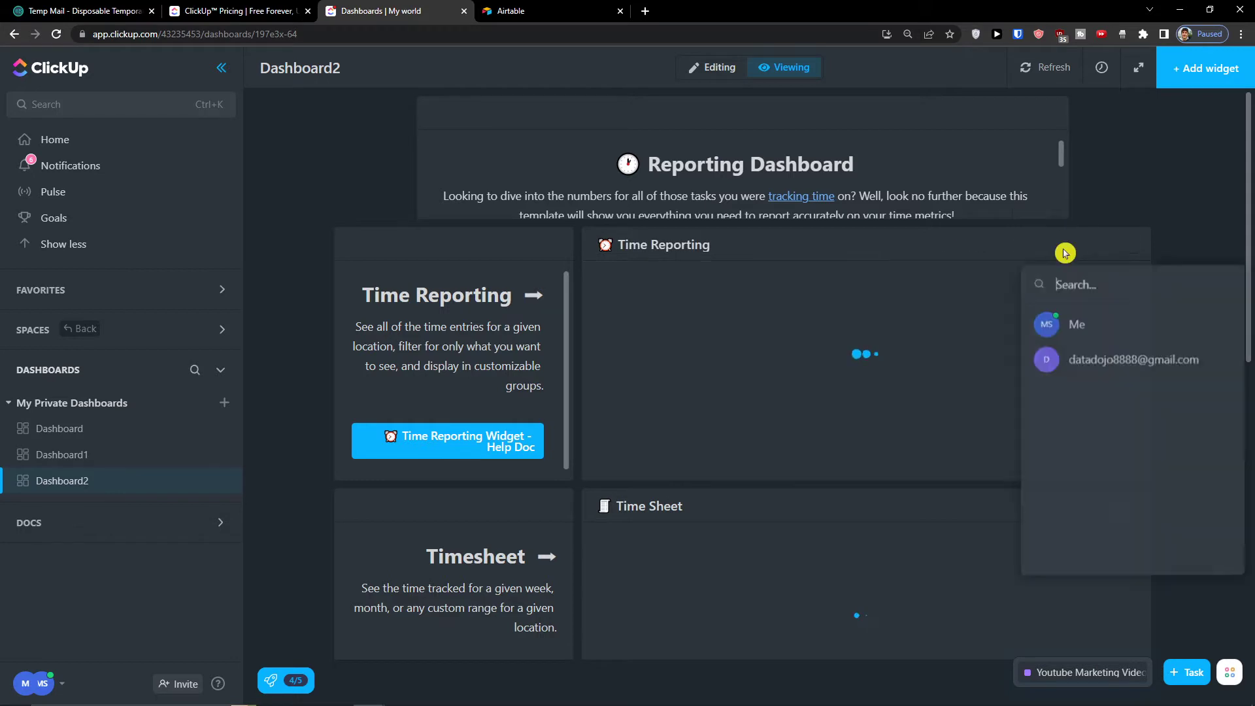
{"action": "left_click", "coordinate": [1073, 354]}
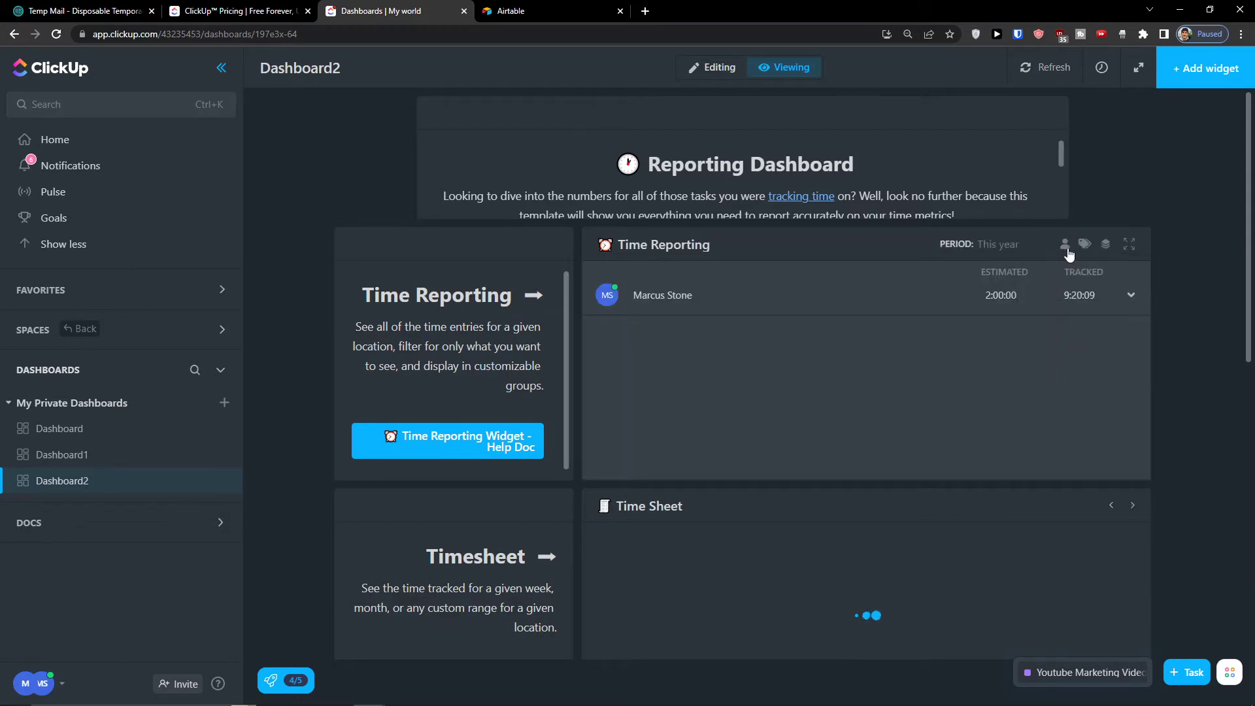
{"action": "left_click", "coordinate": [1066, 247]}
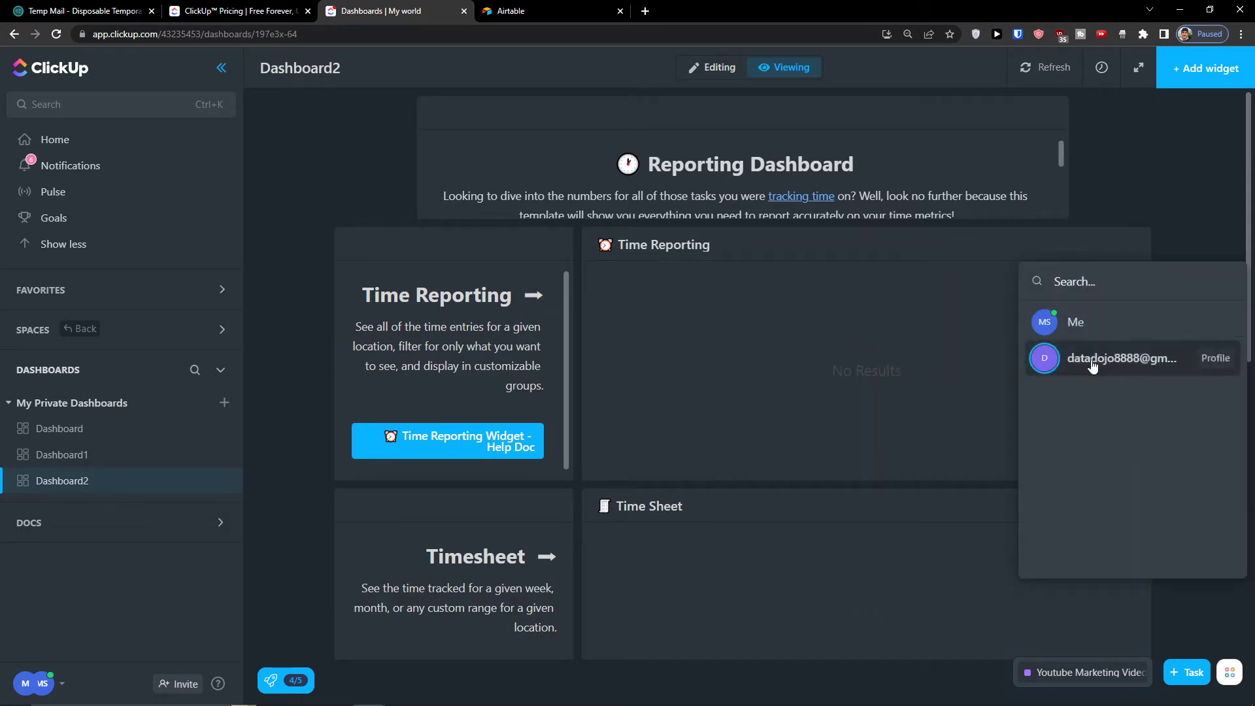
{"action": "left_click", "coordinate": [1037, 327]}
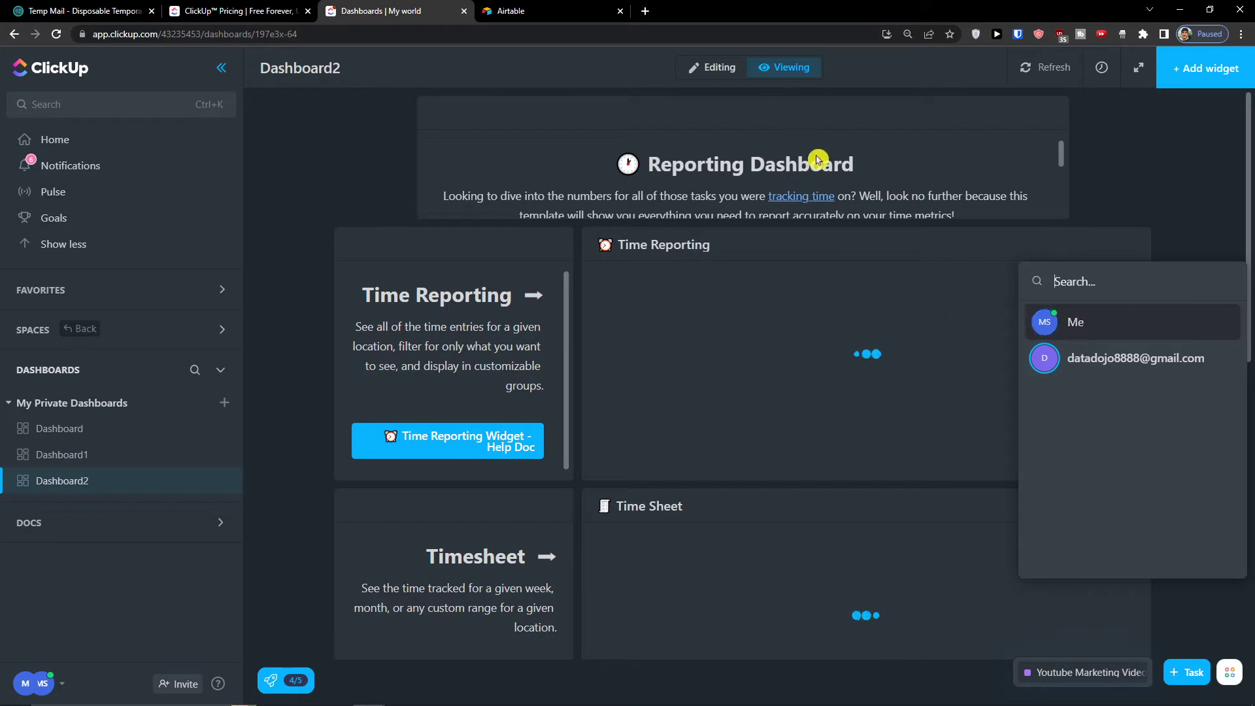
{"action": "left_click", "coordinate": [723, 68]}
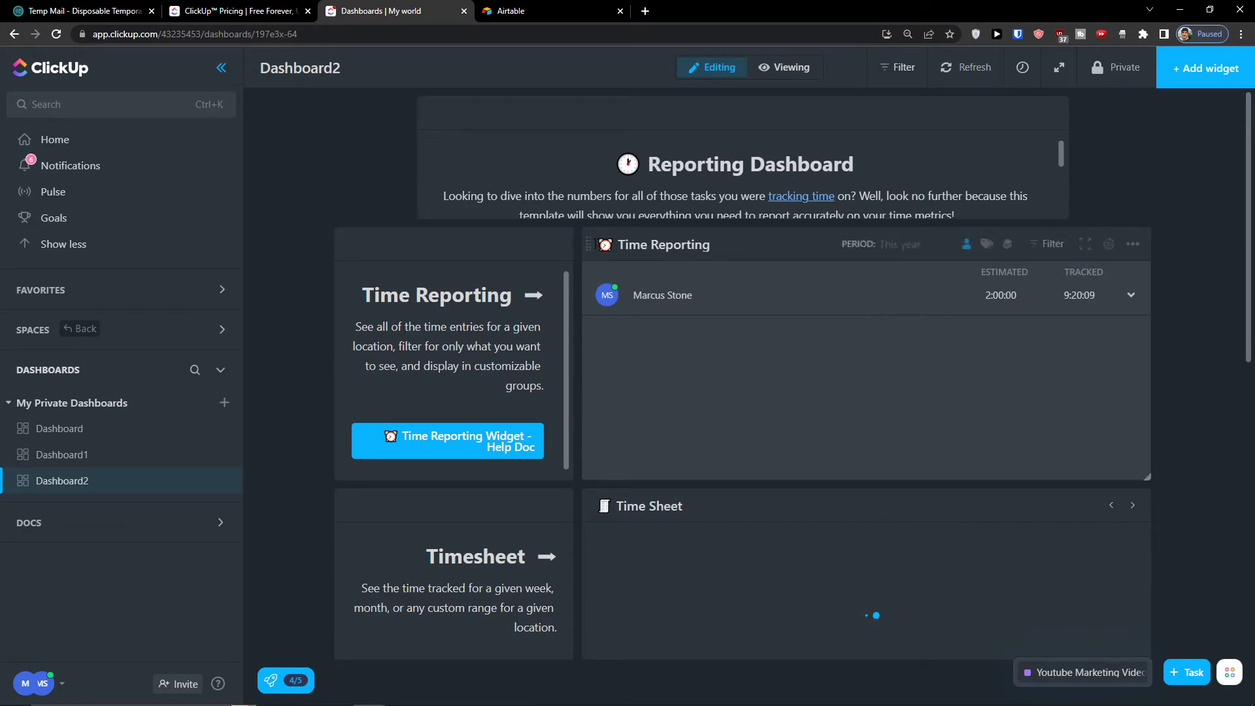
Step: Resize the Time Reporting guide card so its description and help link fit, then open dashboard filters
{"action": "mouse_move", "coordinate": [590, 244]}
{"action": "left_mouse_down"}
{"action": "mouse_move", "coordinate": [619, 244]}
{"action": "mouse_move", "coordinate": [586, 243]}
{"action": "left_mouse_up"}
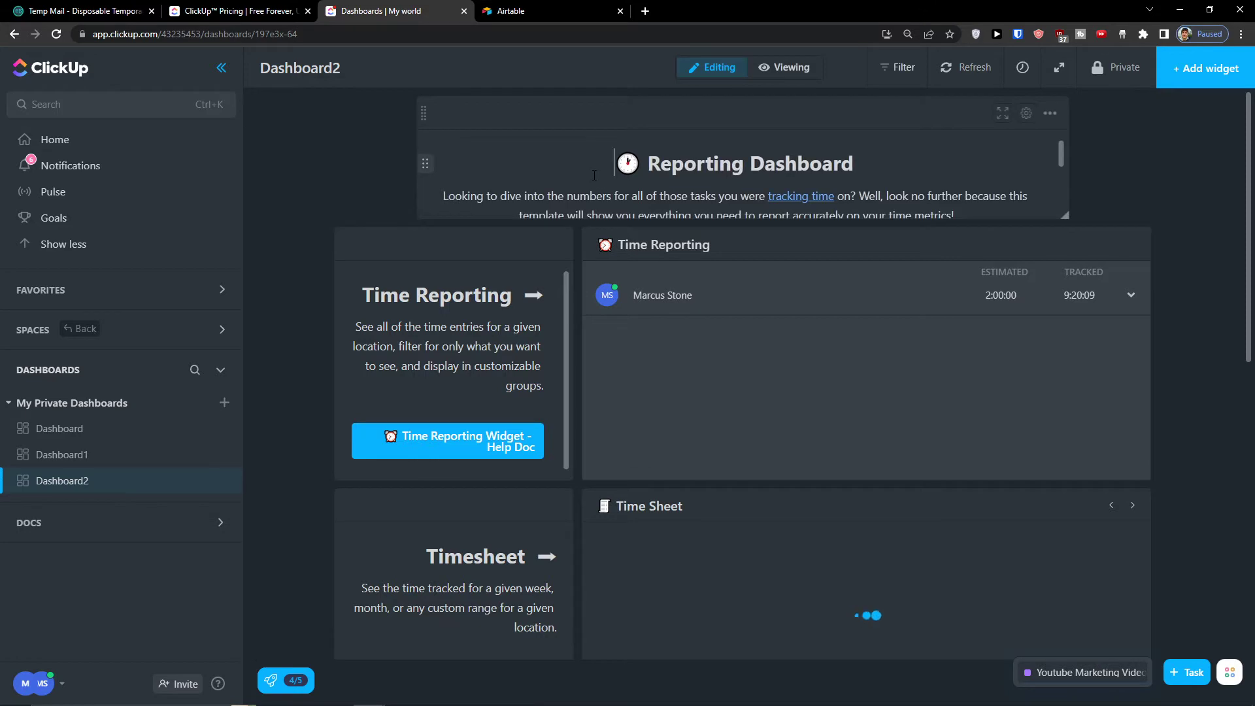
{"action": "scroll", "coordinate": [594, 176], "scroll_direction": "down", "scroll_amount": 1}
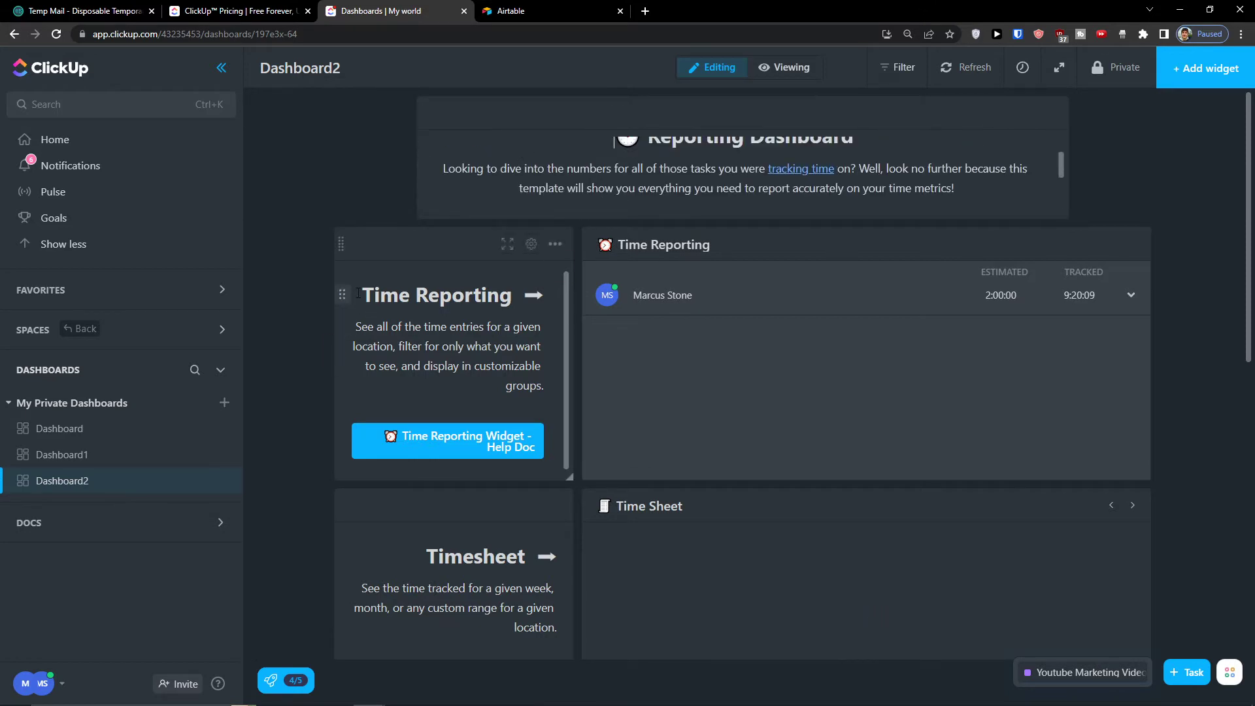
{"action": "mouse_move", "coordinate": [343, 251]}
{"action": "left_mouse_down"}
{"action": "mouse_move", "coordinate": [362, 252]}
{"action": "mouse_move", "coordinate": [326, 255]}
{"action": "mouse_move", "coordinate": [350, 263]}
{"action": "left_mouse_up"}
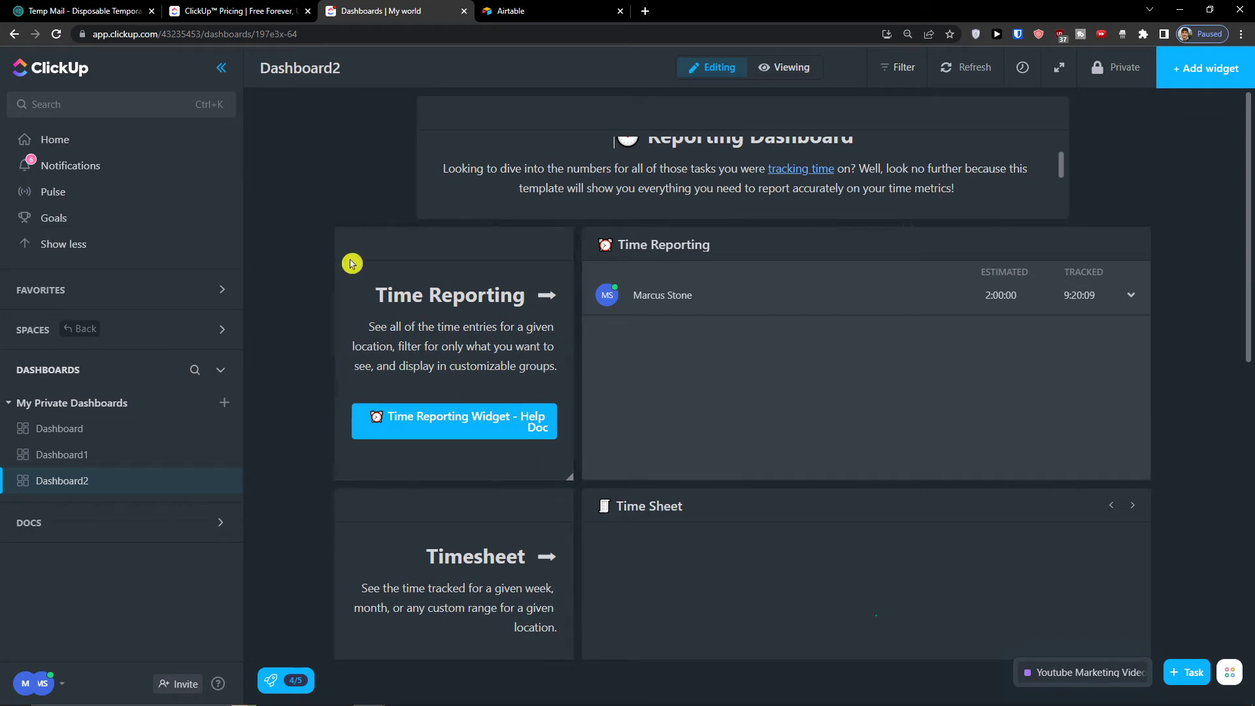
{"action": "scroll", "coordinate": [702, 388], "scroll_direction": "down", "scroll_amount": 3}
{"action": "mouse_move", "coordinate": [583, 325]}
{"action": "left_mouse_down"}
{"action": "mouse_move", "coordinate": [650, 325]}
{"action": "mouse_move", "coordinate": [583, 324]}
{"action": "left_mouse_up"}
{"action": "scroll", "coordinate": [821, 272], "scroll_direction": "up", "scroll_amount": 3}
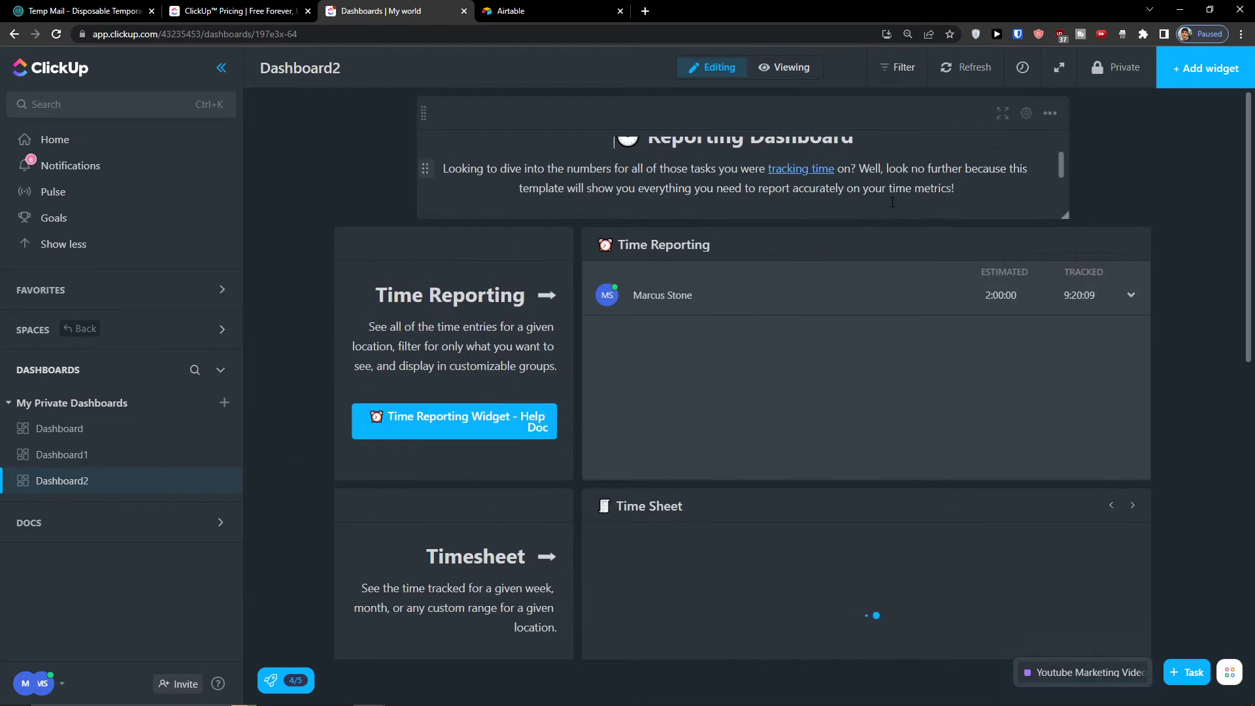
{"action": "left_click", "coordinate": [895, 67]}
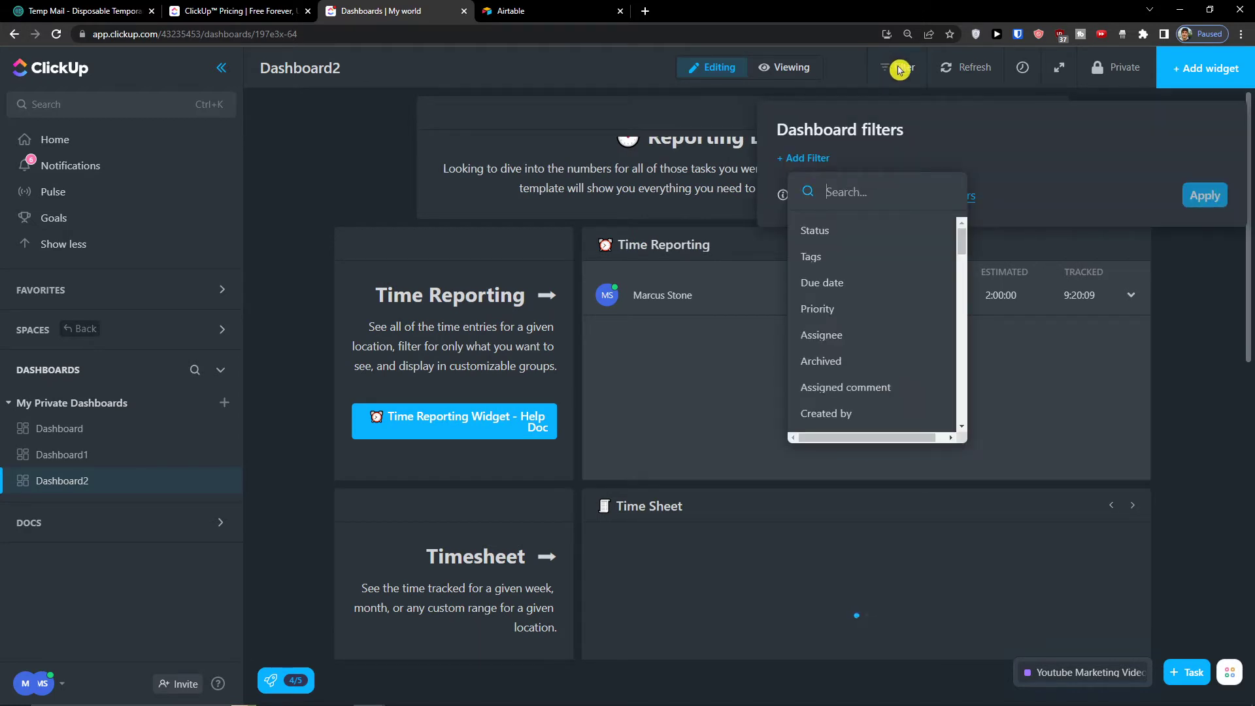
Step: Close the dashboard filters and set the Refresh Timer to every 5 minutes
{"action": "left_click", "coordinate": [961, 72]}
{"action": "left_click", "coordinate": [891, 353]}
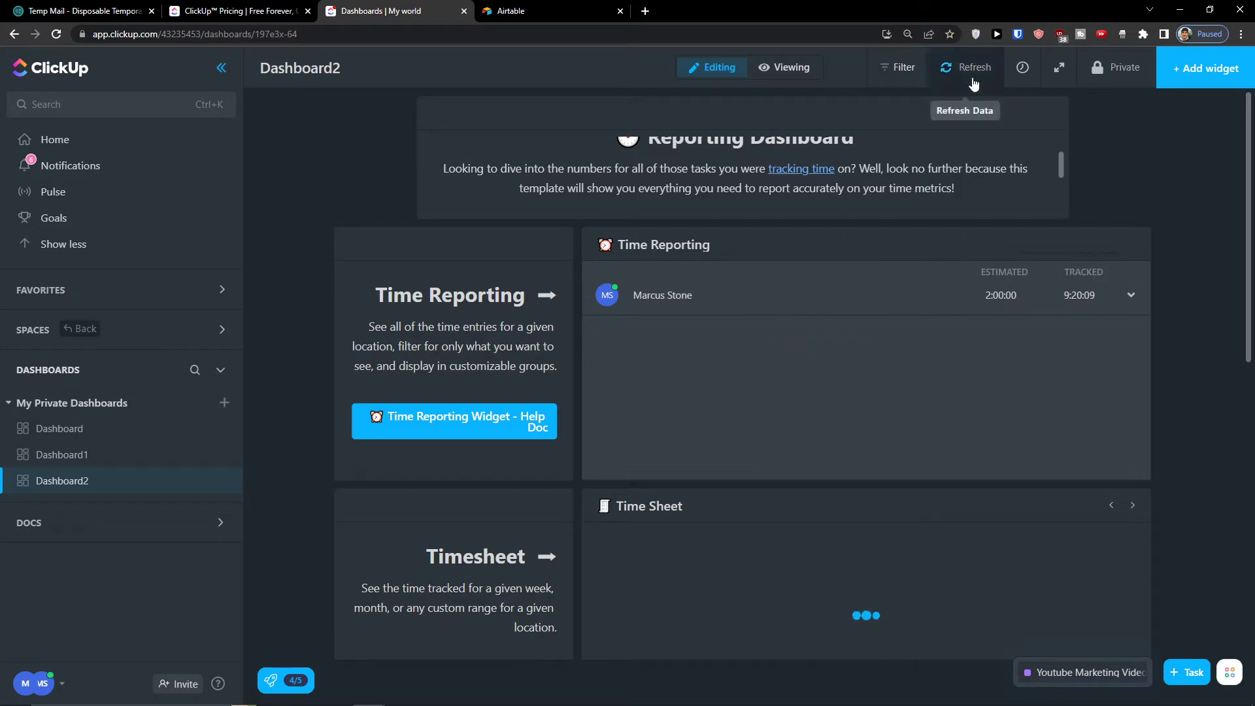
{"action": "left_click", "coordinate": [1024, 69]}
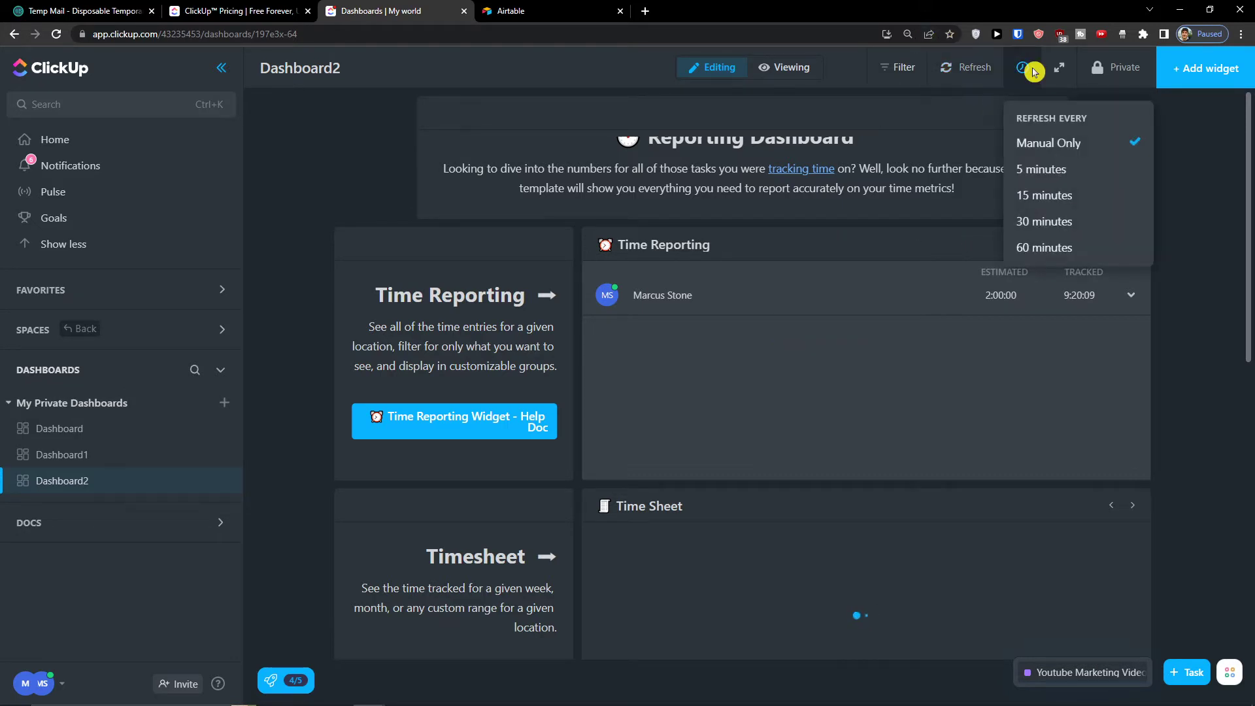
{"action": "left_click", "coordinate": [1066, 169]}
{"action": "left_click", "coordinate": [1018, 71]}
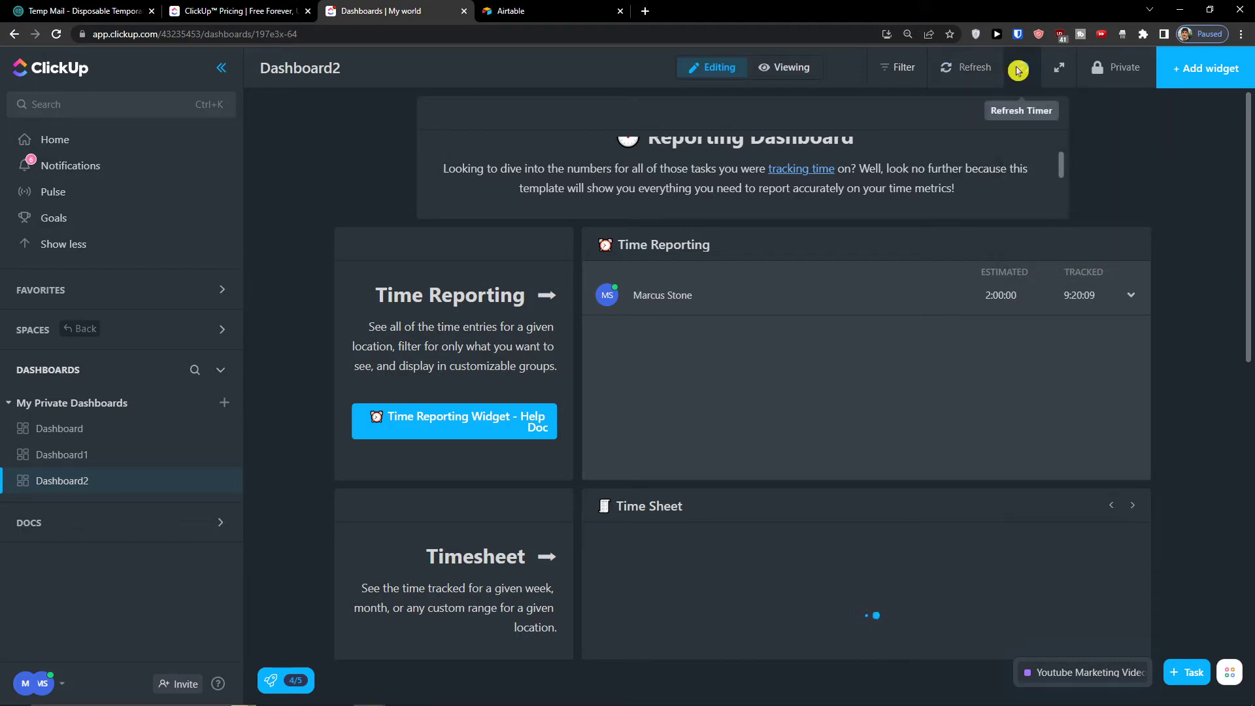
{"action": "left_click", "coordinate": [1018, 71]}
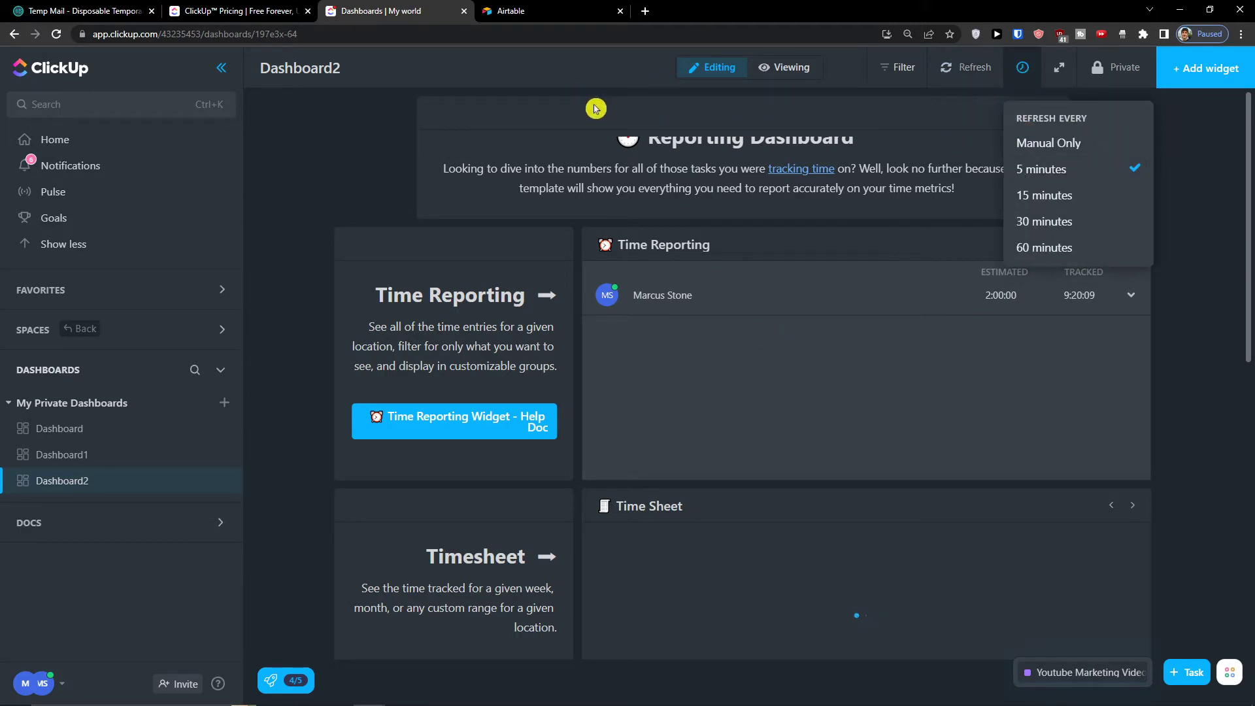
{"action": "left_click", "coordinate": [1056, 77]}
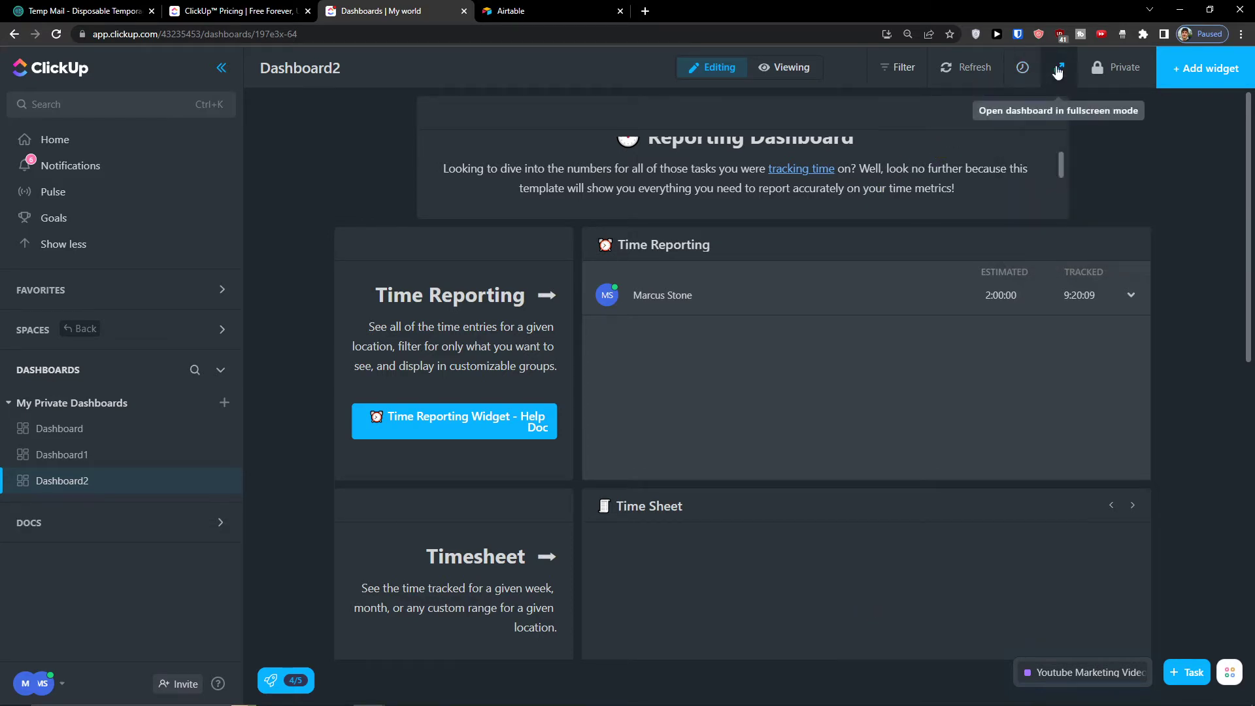
Step: Preview fullscreen, toggle workspace sharing on and back off, then open Add widget
{"action": "left_click", "coordinate": [1057, 70]}
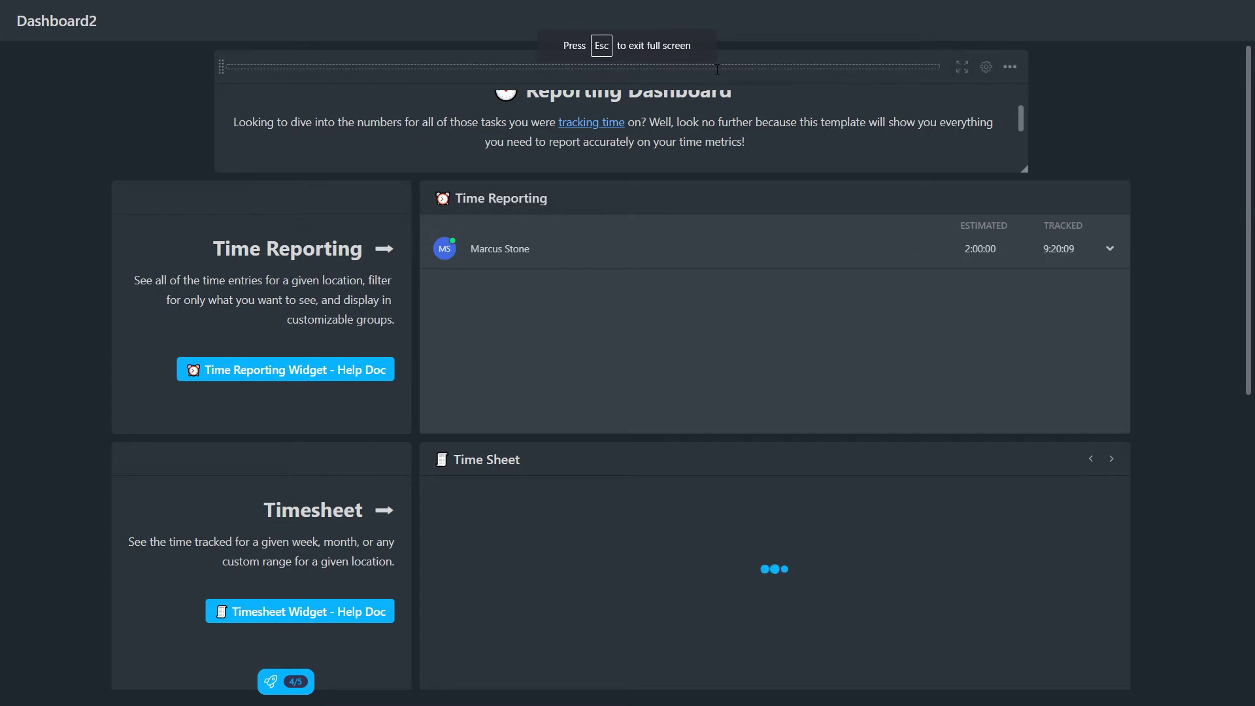
{"action": "key", "text": "Escape"}
{"action": "left_click", "coordinate": [1118, 69]}
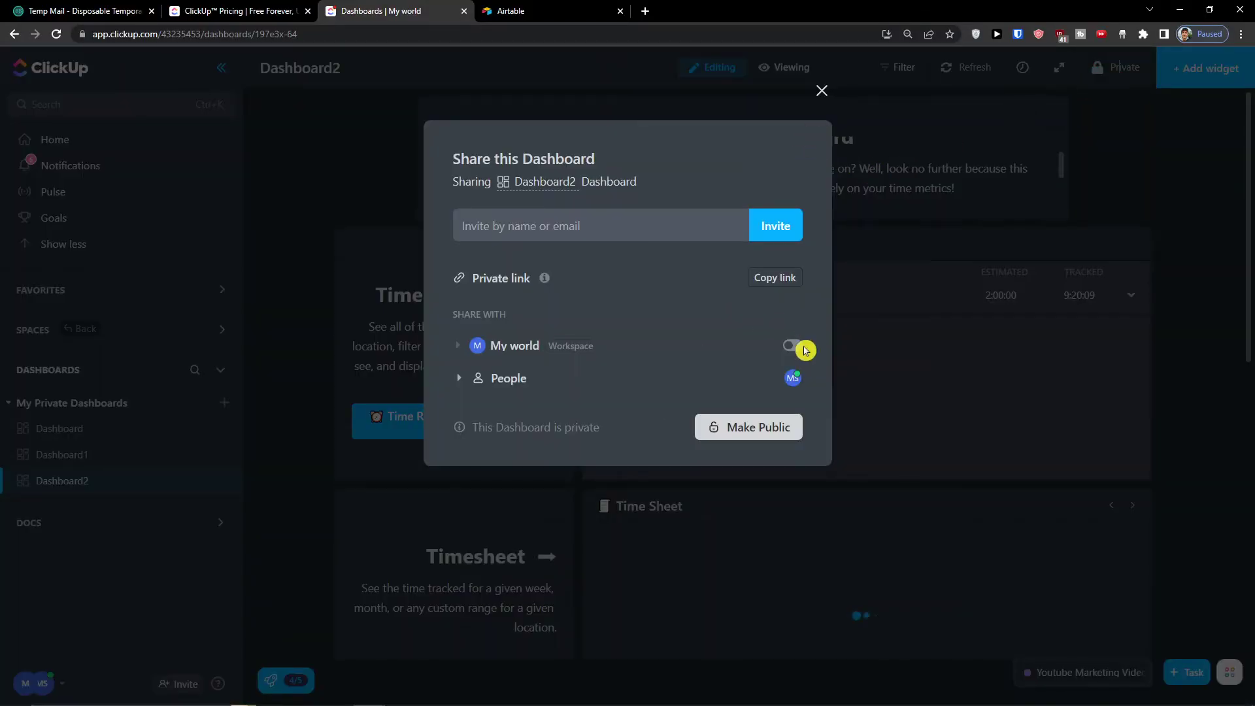
{"action": "left_click", "coordinate": [794, 346]}
{"action": "left_click", "coordinate": [799, 349]}
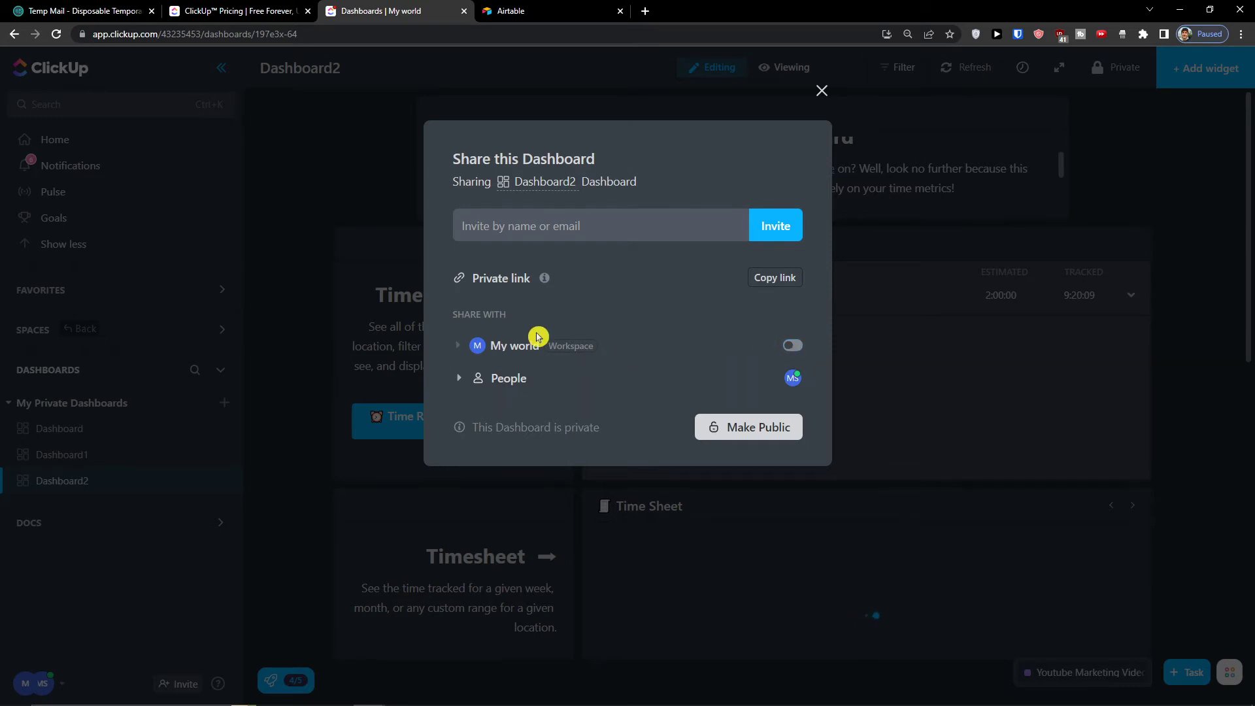
{"action": "left_click", "coordinate": [822, 91]}
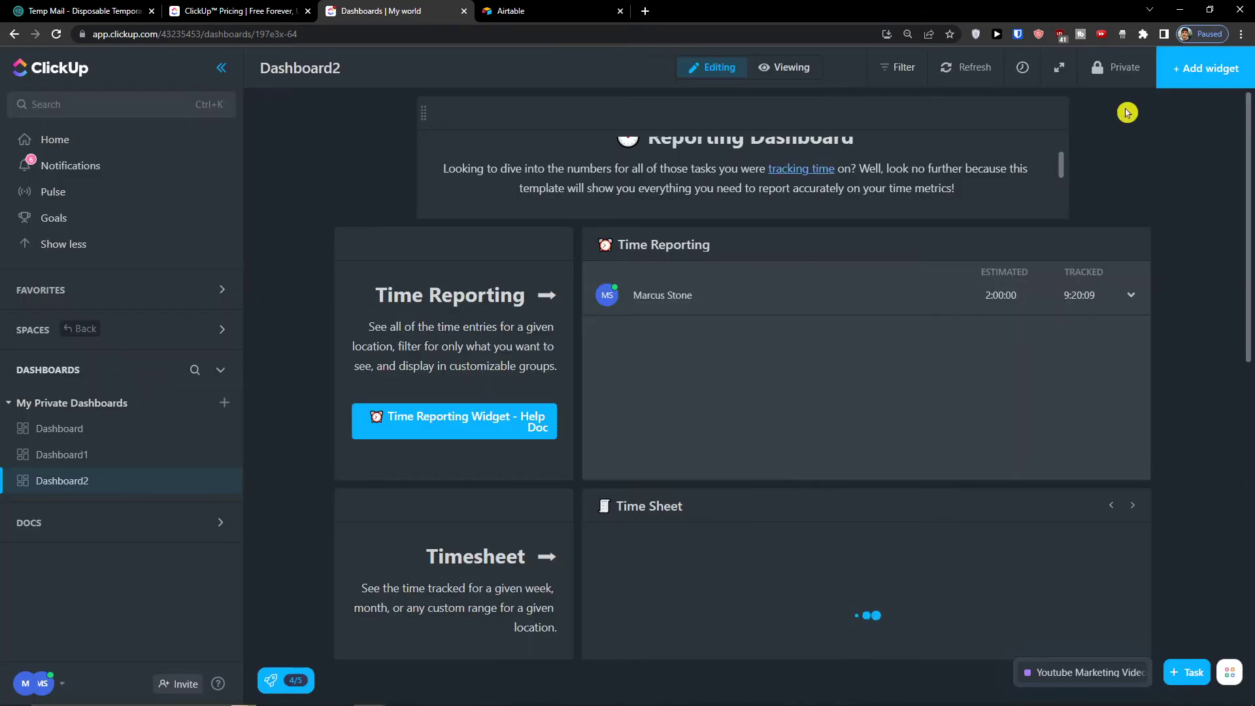
{"action": "left_click", "coordinate": [1220, 67]}
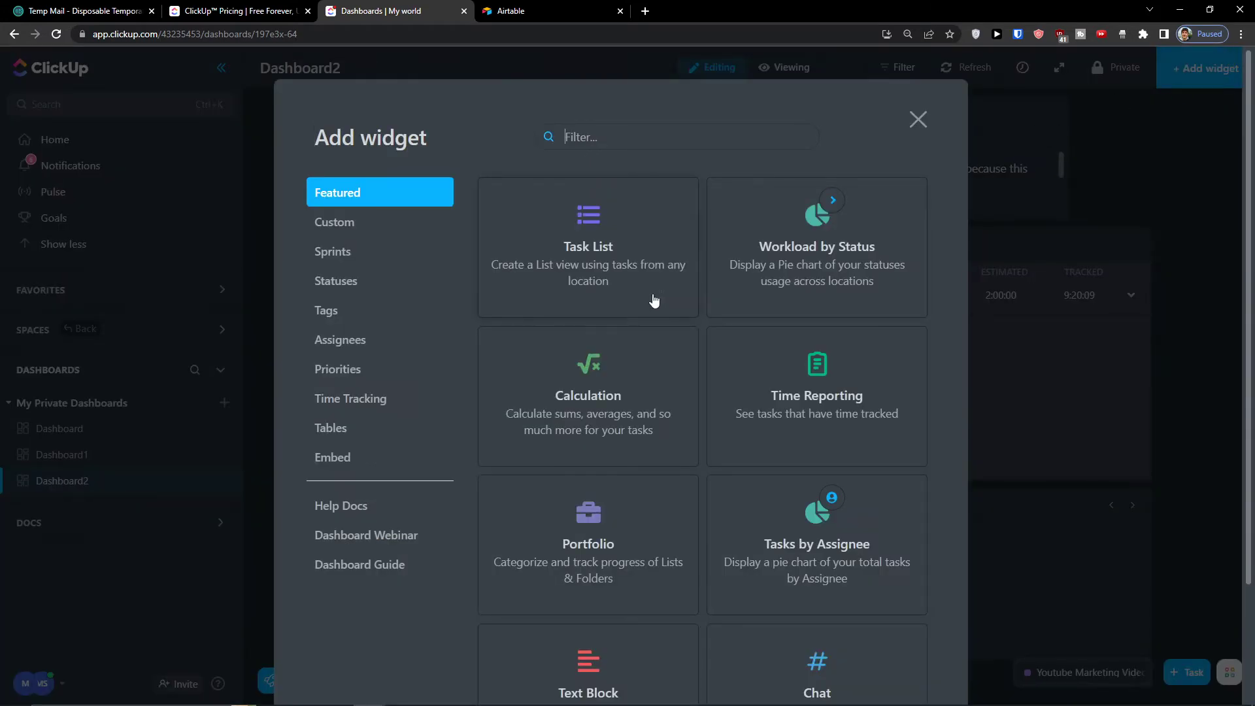
Step: Choose the Time Reporting widget, set its Time range to This year, and add it
{"action": "scroll", "coordinate": [654, 302], "scroll_direction": "down", "scroll_amount": 2}
{"action": "scroll", "coordinate": [596, 282], "scroll_direction": "up", "scroll_amount": 2}
{"action": "scroll", "coordinate": [772, 298], "scroll_direction": "down", "scroll_amount": 2}
{"action": "scroll", "coordinate": [744, 237], "scroll_direction": "down", "scroll_amount": 1}
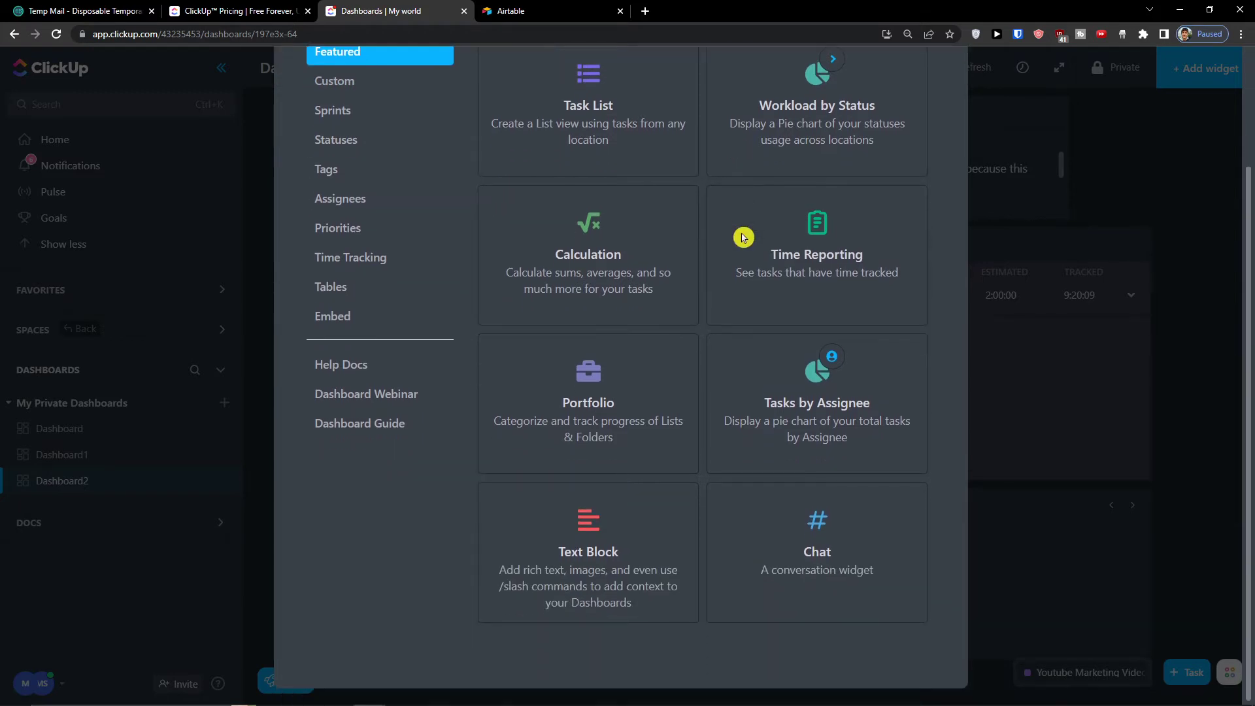
{"action": "left_click", "coordinate": [740, 272]}
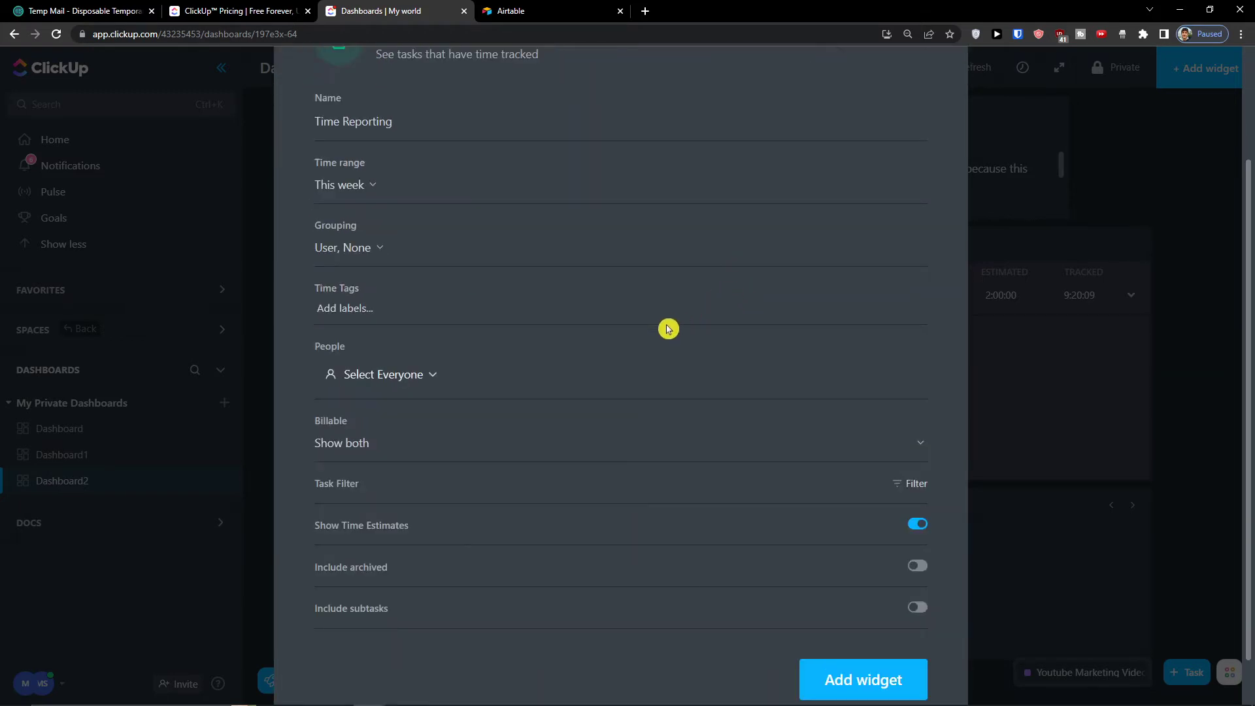
{"action": "scroll", "coordinate": [379, 276], "scroll_direction": "down", "scroll_amount": 2}
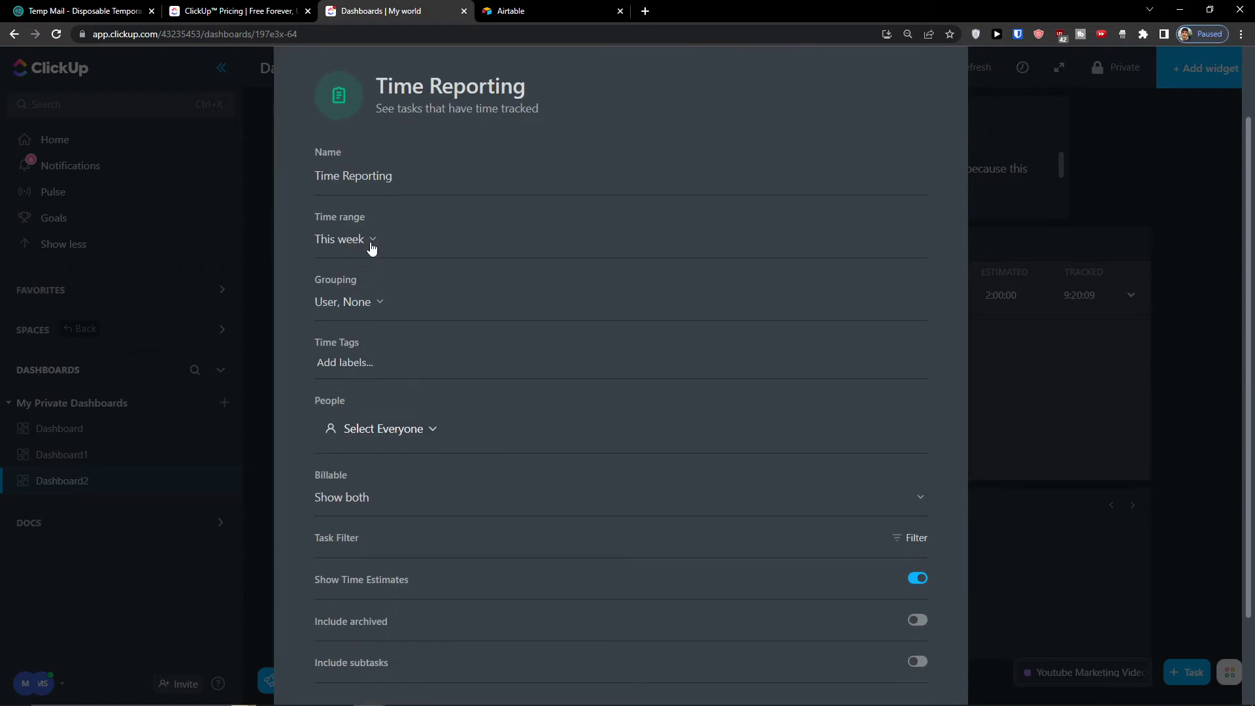
{"action": "left_click", "coordinate": [372, 246]}
{"action": "left_click", "coordinate": [373, 248]}
{"action": "left_click", "coordinate": [371, 247]}
{"action": "left_click", "coordinate": [376, 433]}
{"action": "scroll", "coordinate": [390, 292], "scroll_direction": "down", "scroll_amount": 2}
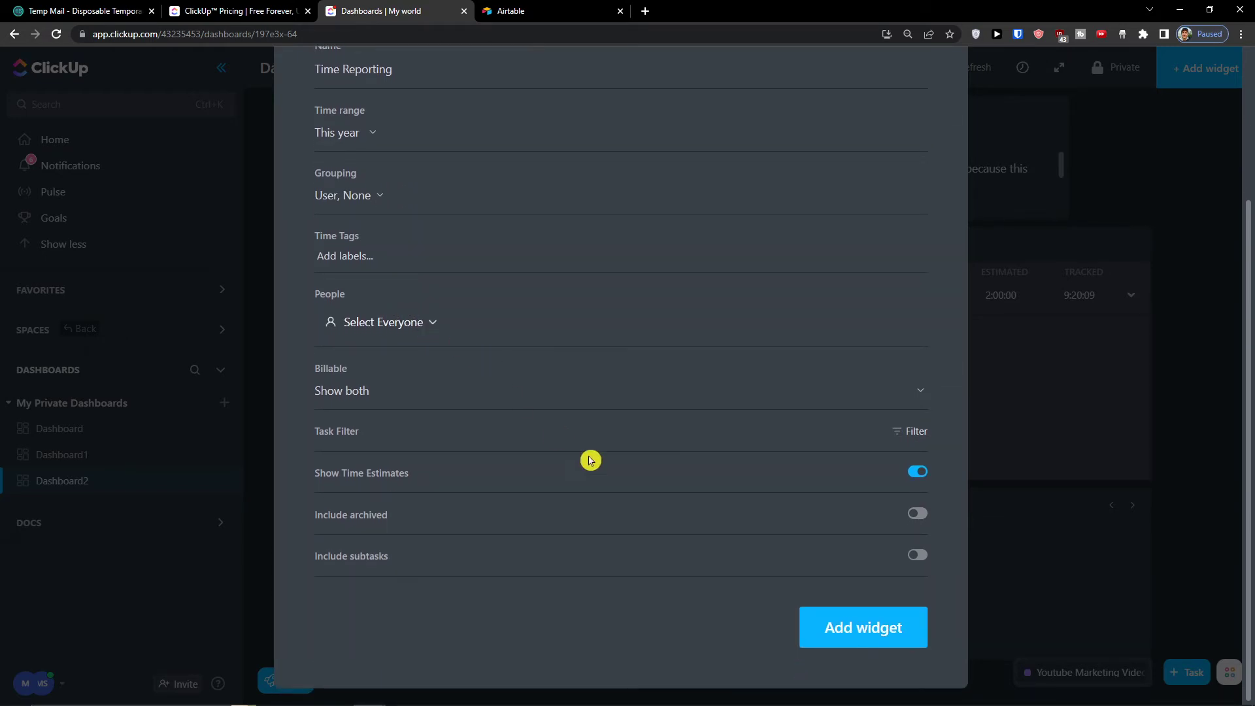
{"action": "left_click", "coordinate": [905, 624]}
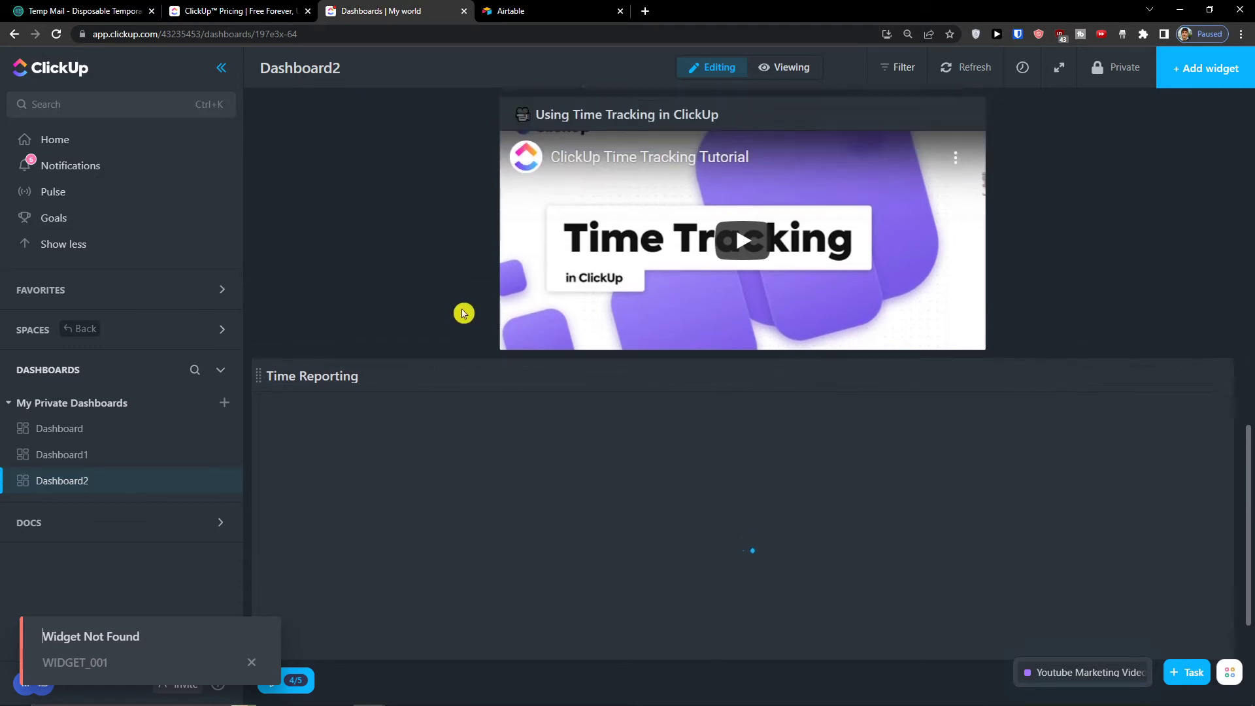
{"action": "scroll", "coordinate": [1135, 230], "scroll_direction": "up", "scroll_amount": 10}
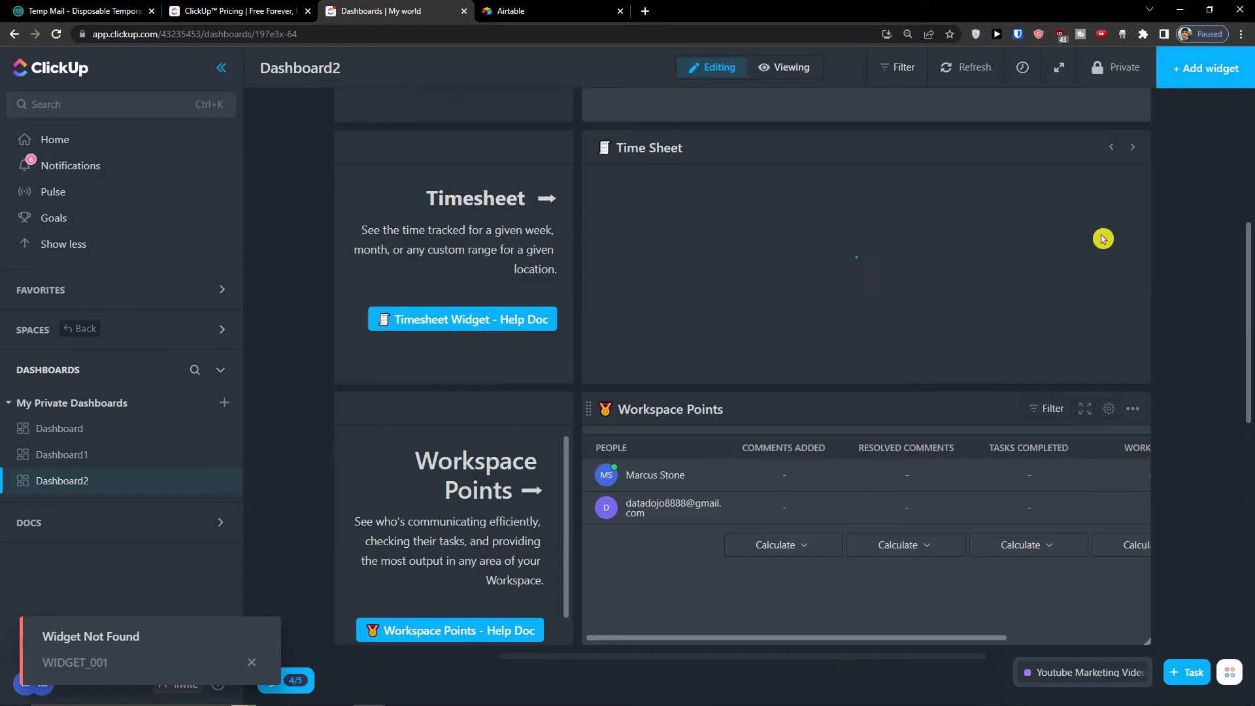
{"action": "scroll", "coordinate": [1103, 240], "scroll_direction": "up", "scroll_amount": 5}
Step: Add a Task List widget located on Youtube Marketing Channel's To do list, including subtasks
{"action": "left_click", "coordinate": [1199, 68]}
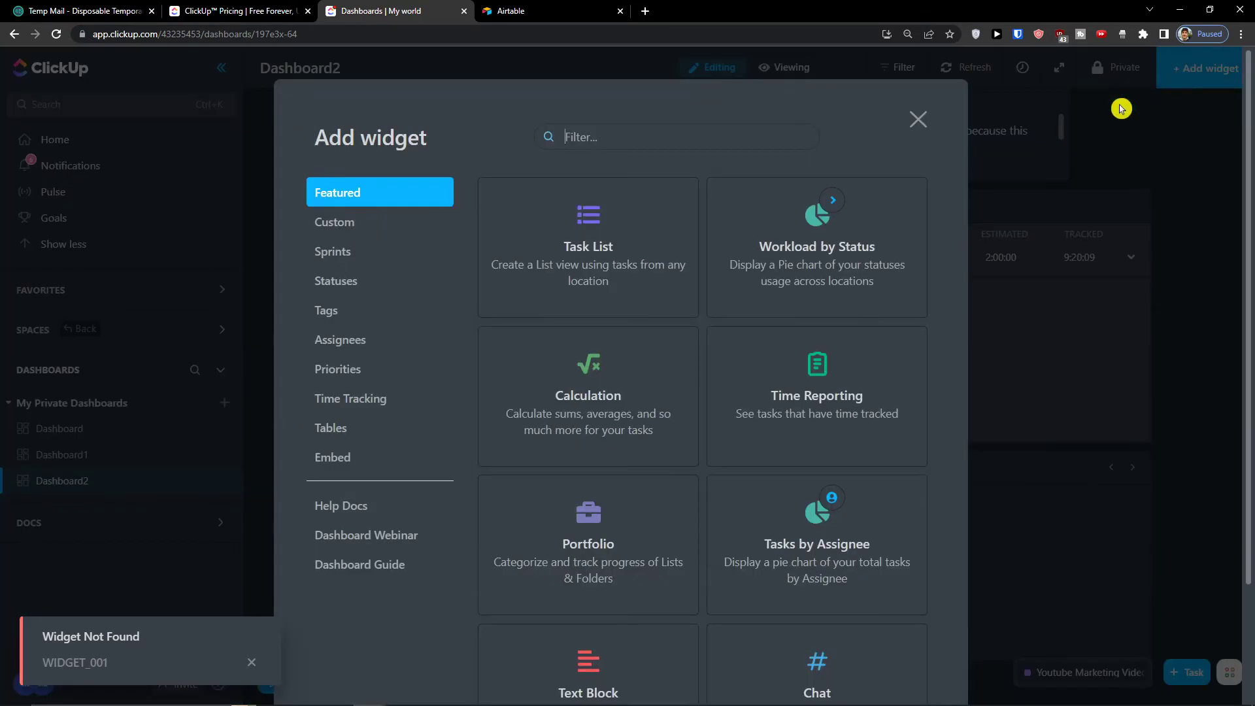
{"action": "left_click", "coordinate": [592, 268]}
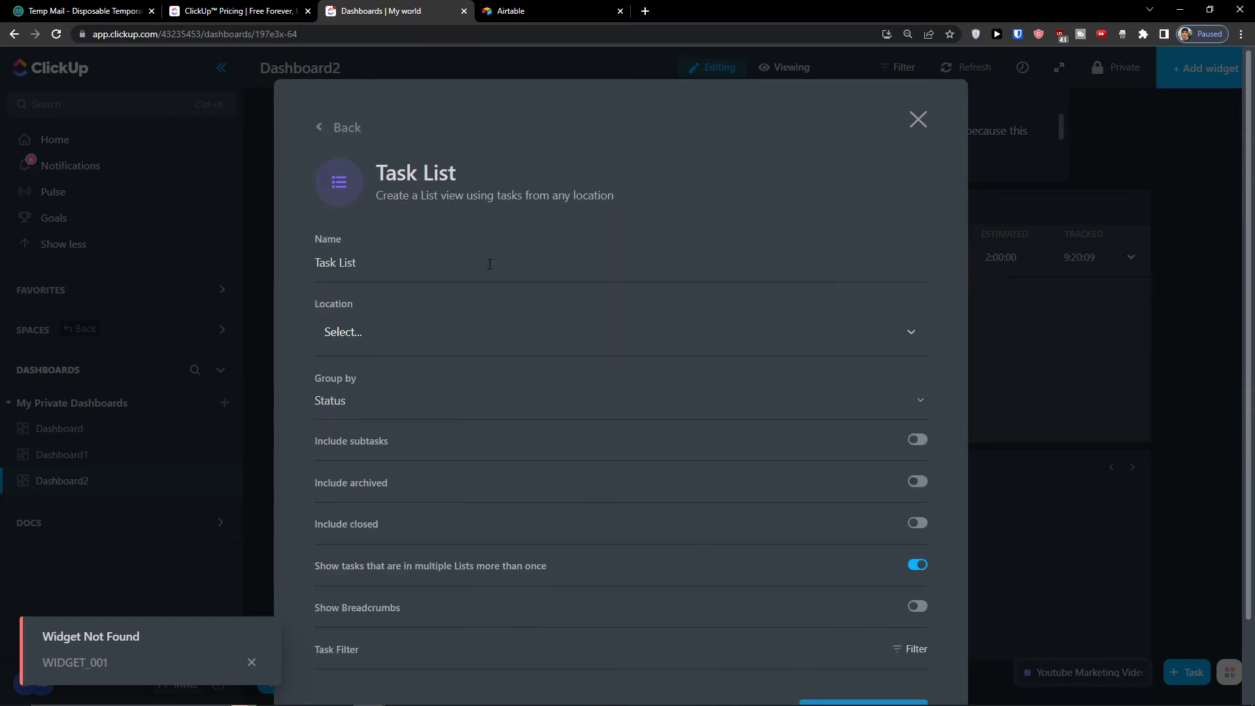
{"action": "left_click", "coordinate": [568, 339]}
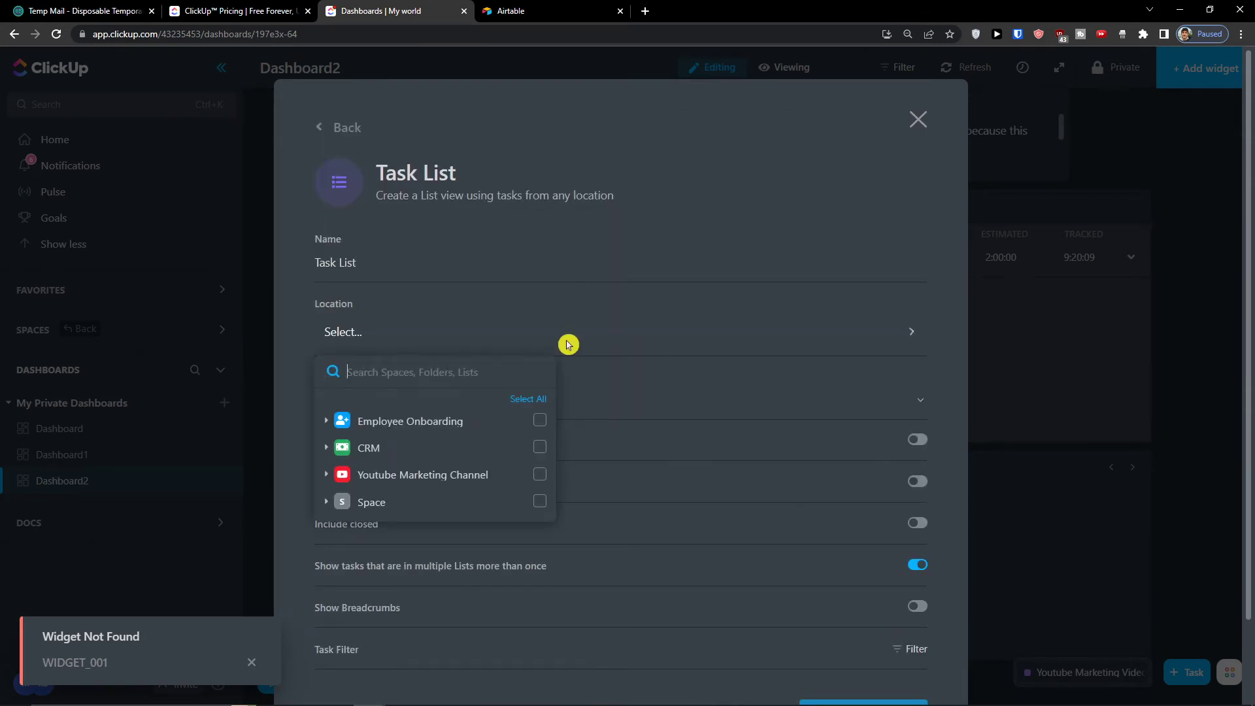
{"action": "left_click", "coordinate": [535, 475]}
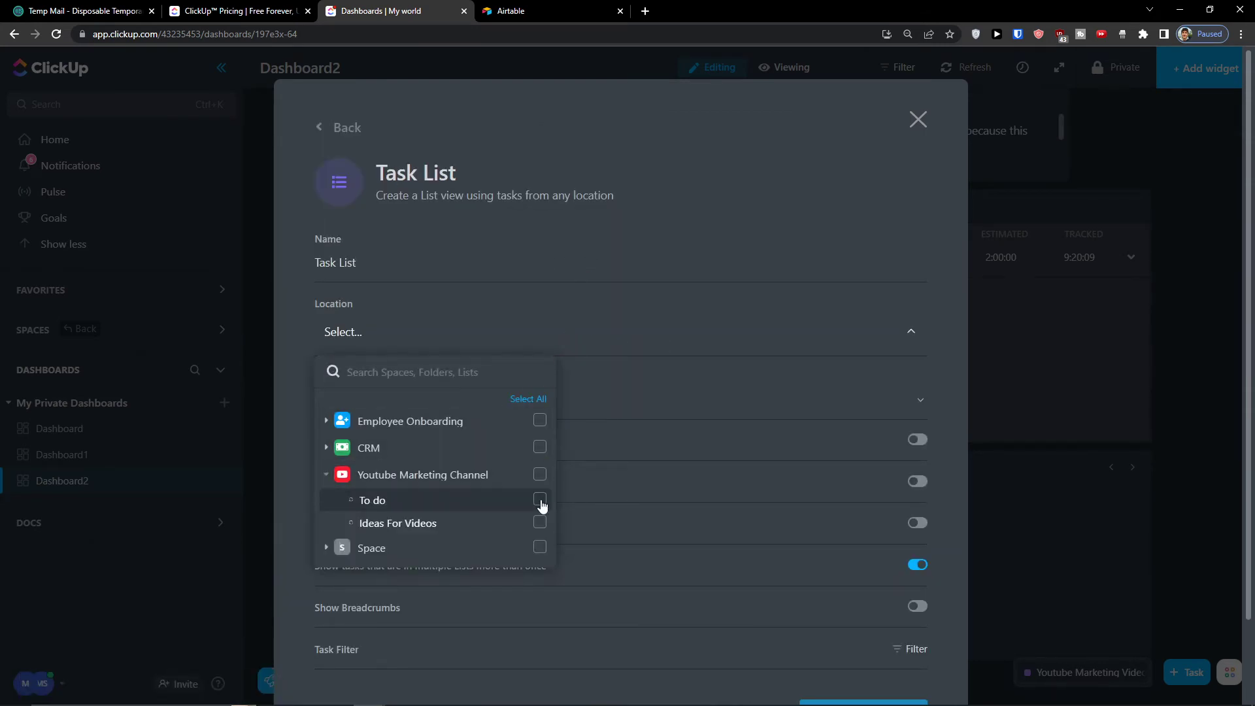
{"action": "left_click", "coordinate": [540, 499]}
{"action": "left_click", "coordinate": [788, 419]}
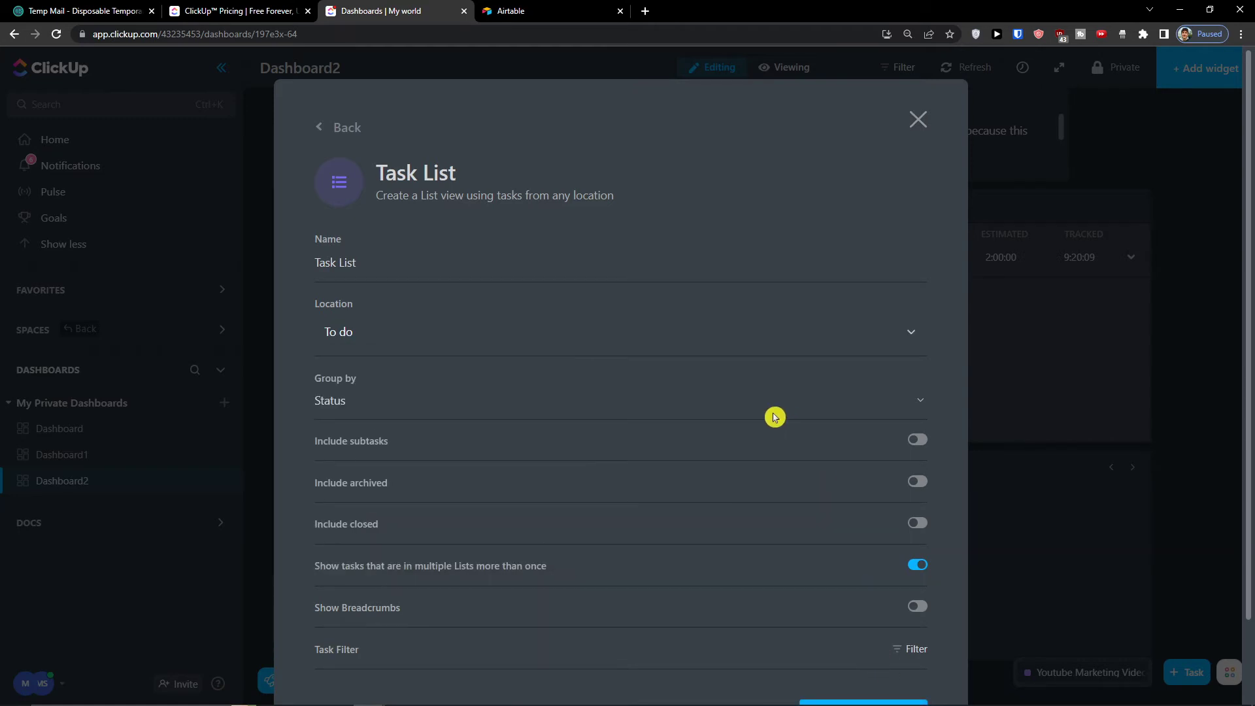
{"action": "scroll", "coordinate": [774, 422], "scroll_direction": "down", "scroll_amount": 2}
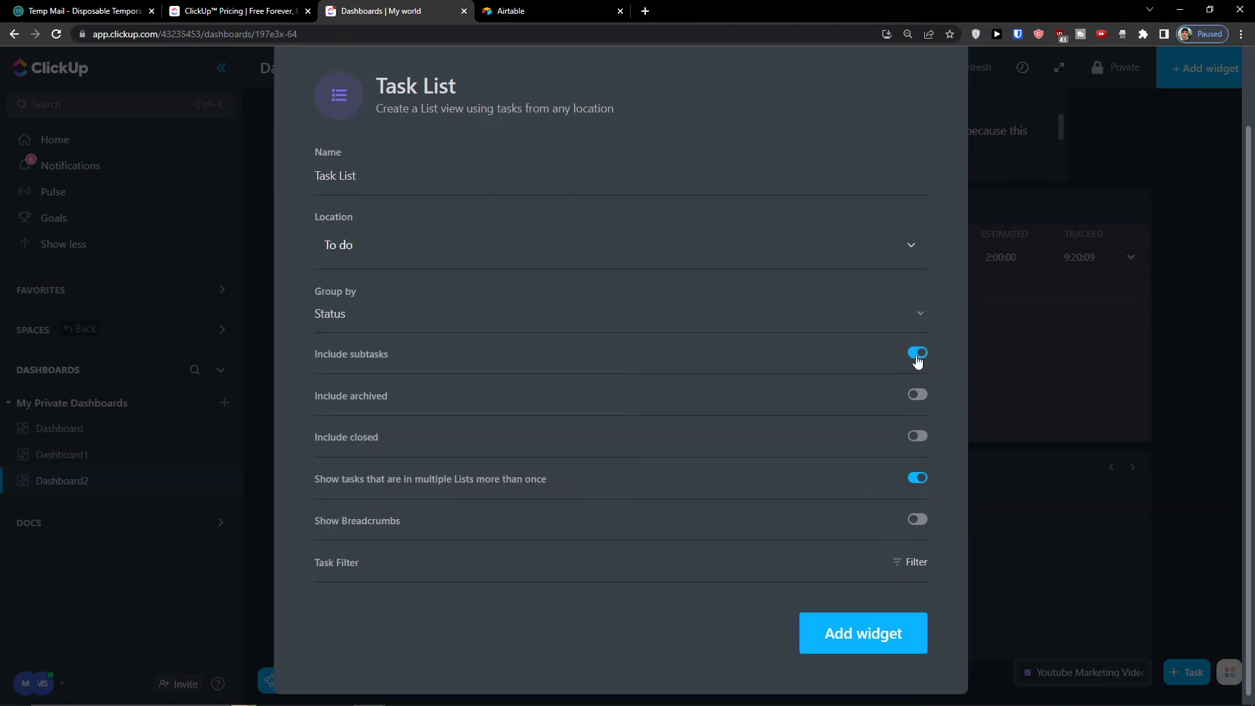
{"action": "scroll", "coordinate": [866, 398], "scroll_direction": "up", "scroll_amount": 2}
{"action": "scroll", "coordinate": [886, 653], "scroll_direction": "down", "scroll_amount": 2}
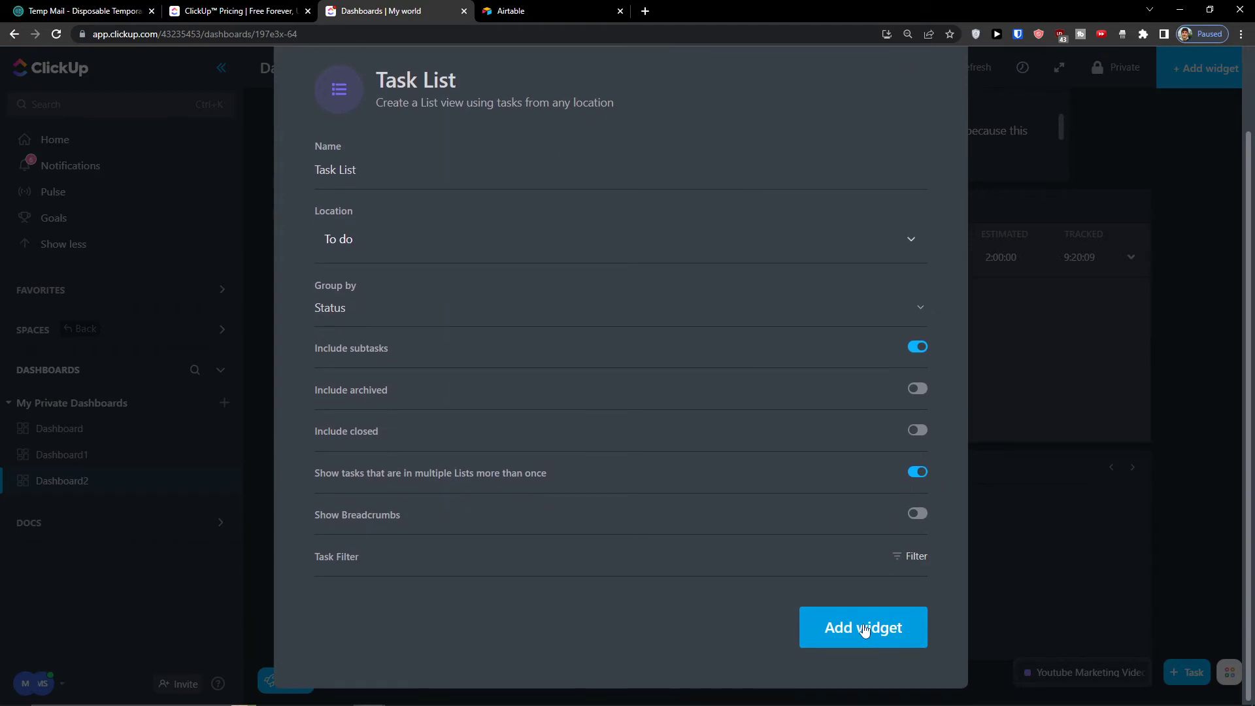
{"action": "left_click", "coordinate": [864, 629]}
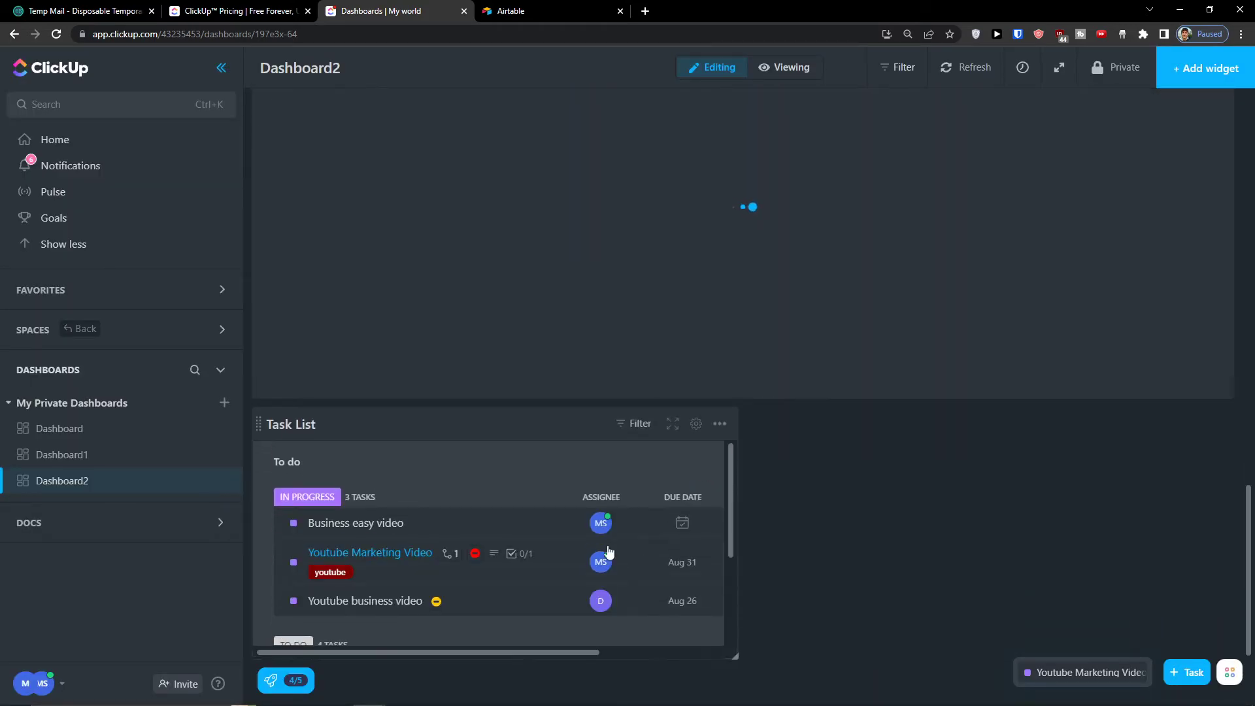
{"action": "left_click", "coordinate": [1202, 92]}
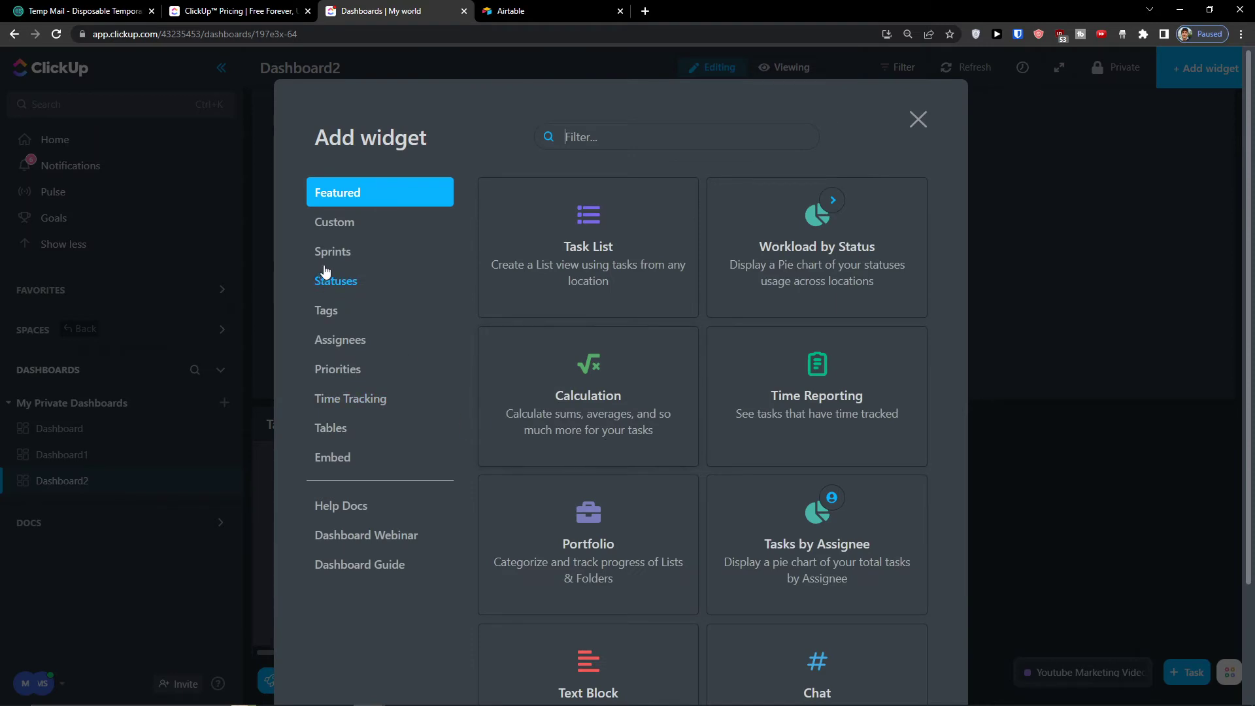
{"action": "left_click", "coordinate": [383, 425]}
{"action": "left_click", "coordinate": [379, 345]}
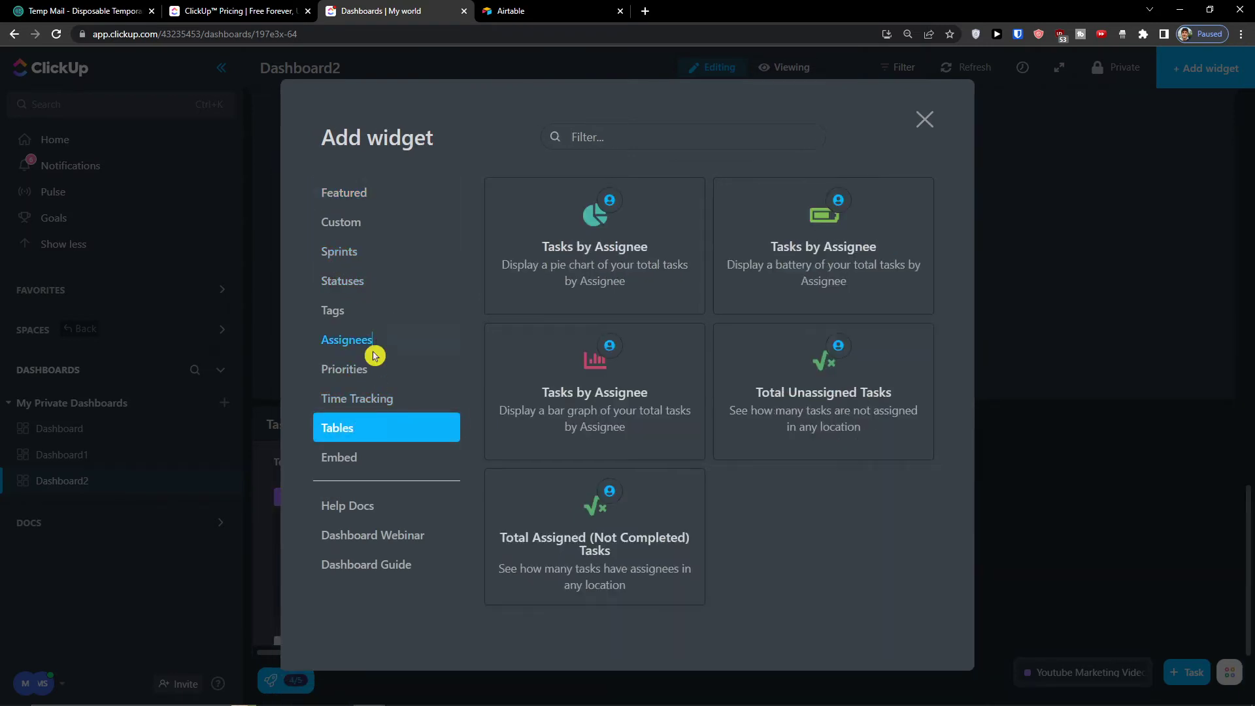
{"action": "left_click", "coordinate": [366, 321]}
{"action": "left_click", "coordinate": [363, 288]}
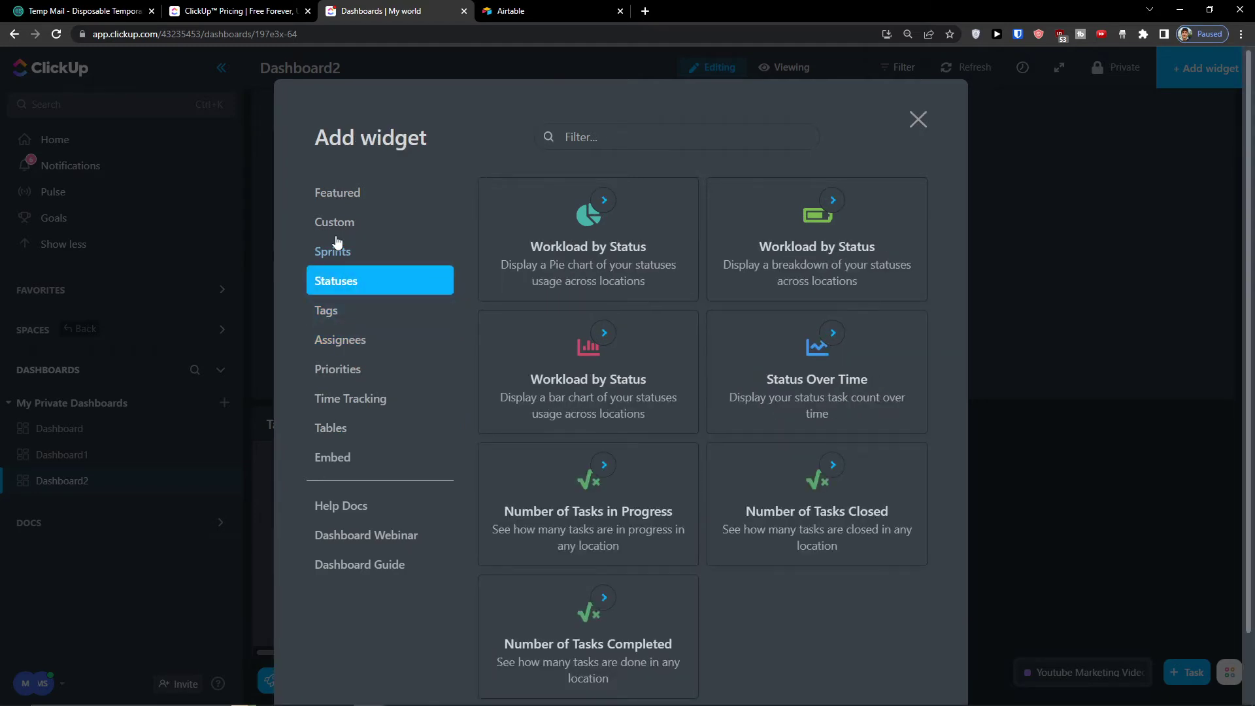
{"action": "left_click", "coordinate": [336, 247]}
{"action": "left_click", "coordinate": [338, 229]}
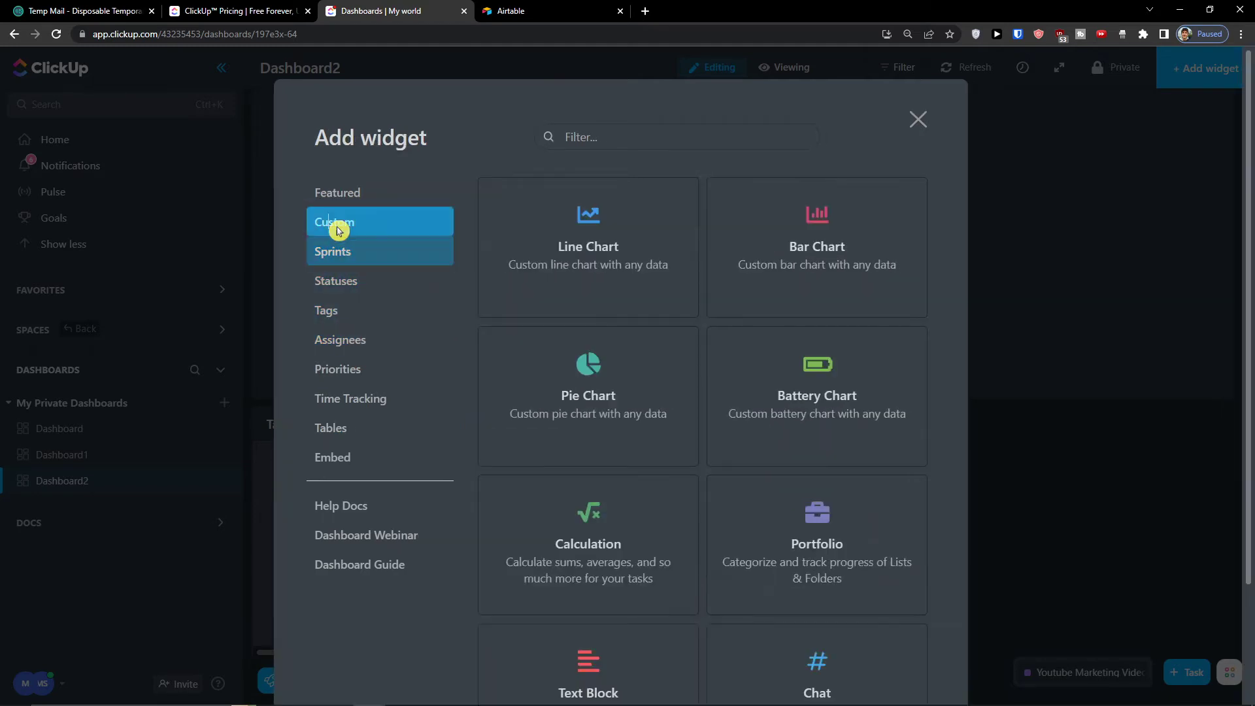
{"action": "left_click", "coordinate": [344, 372]}
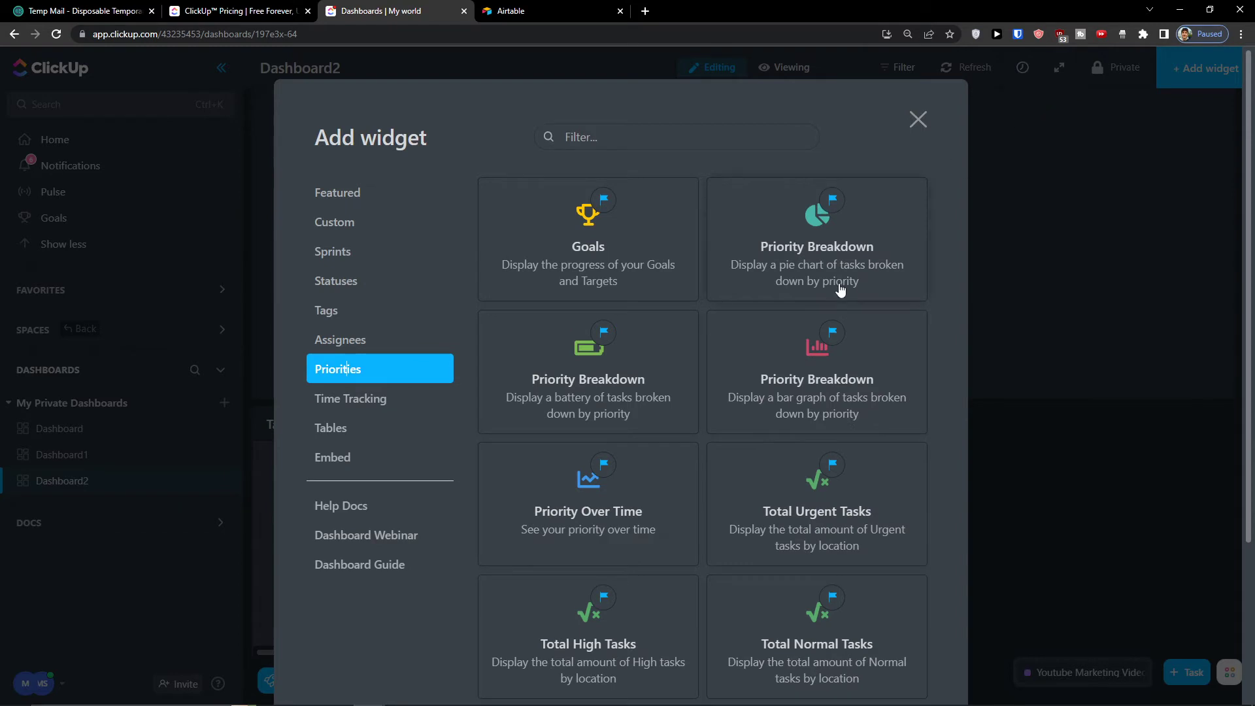
{"action": "scroll", "coordinate": [837, 294], "scroll_direction": "down", "scroll_amount": 3}
{"action": "scroll", "coordinate": [839, 303], "scroll_direction": "up", "scroll_amount": 1}
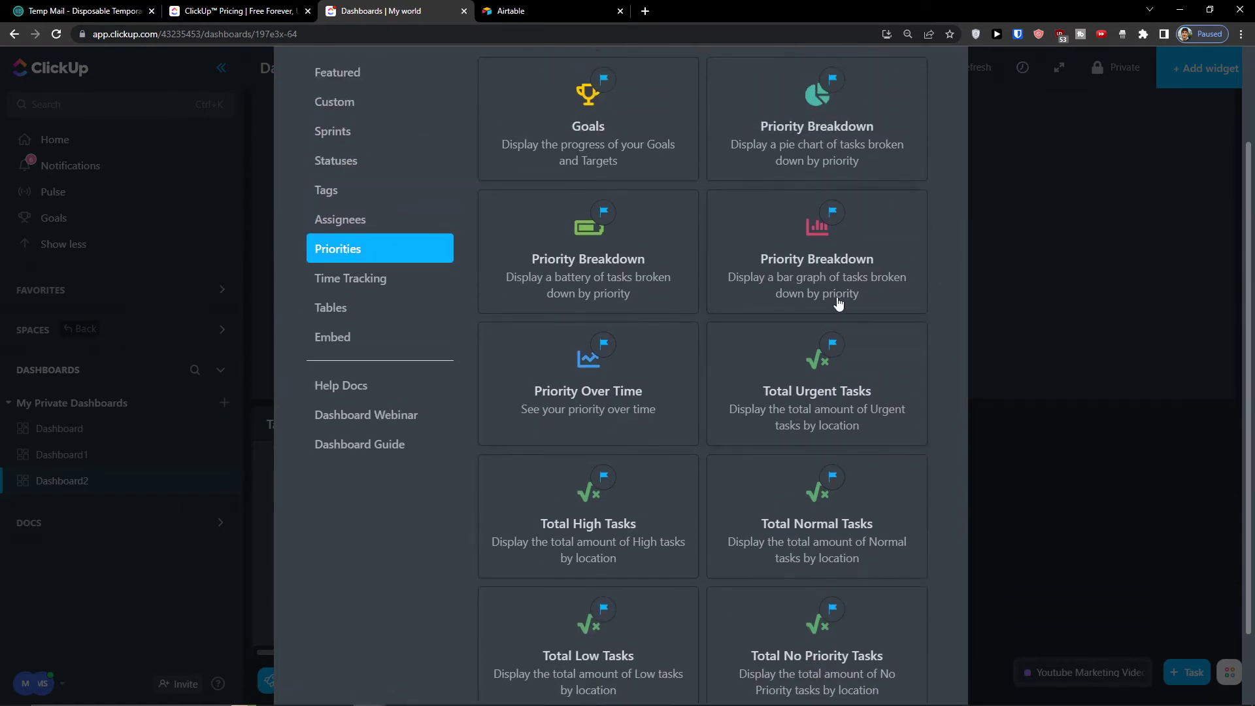
{"action": "scroll", "coordinate": [857, 264], "scroll_direction": "up", "scroll_amount": 3}
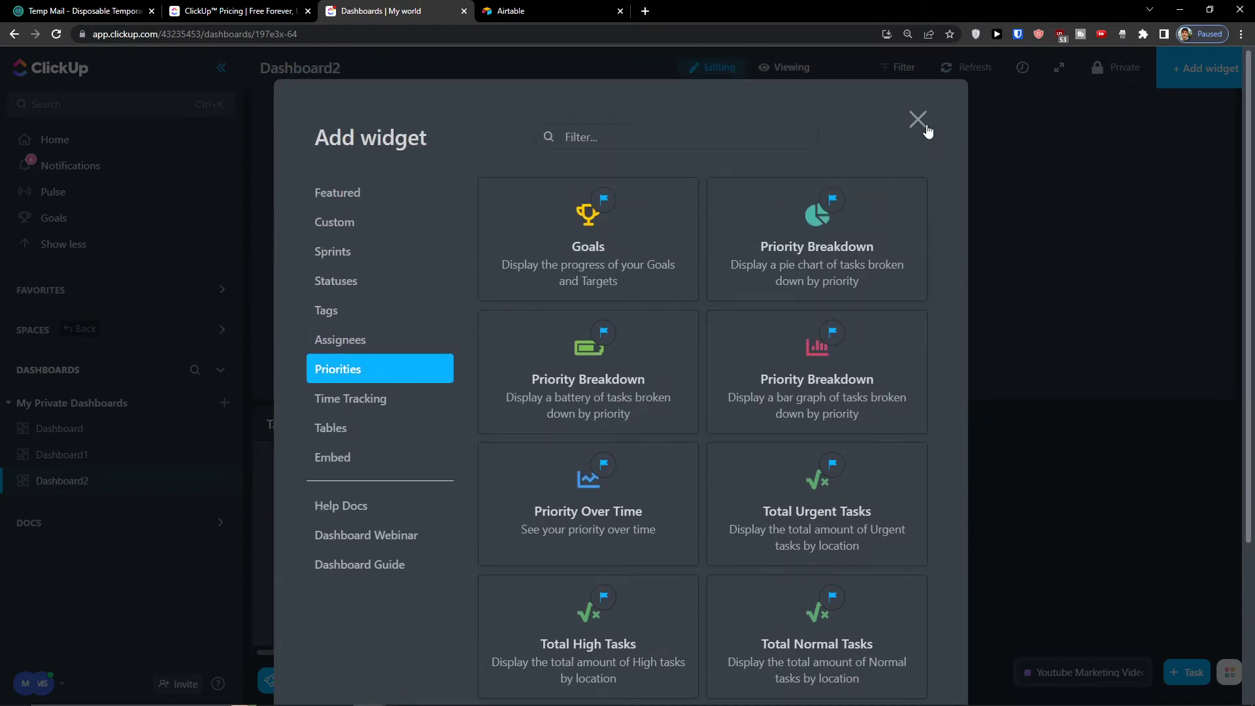
{"action": "left_click", "coordinate": [921, 125]}
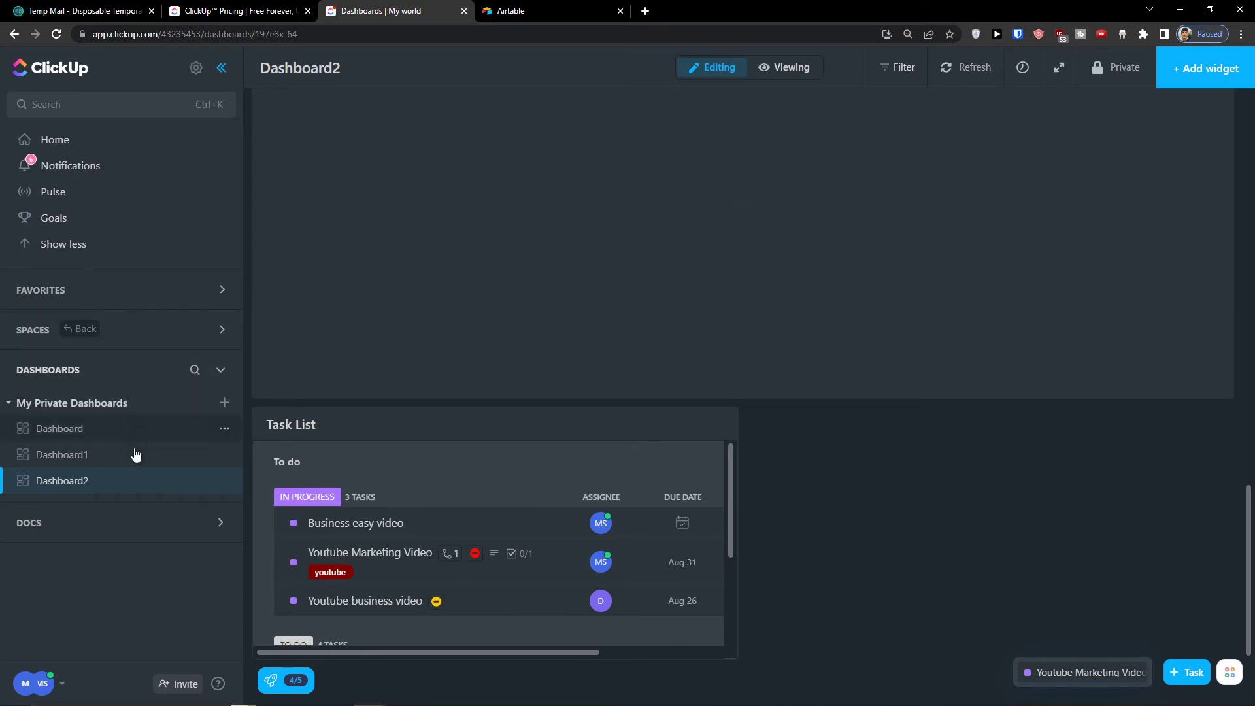
Step: Create a new private dashboard and reload the page after the not-found notice
{"action": "left_click", "coordinate": [225, 403]}
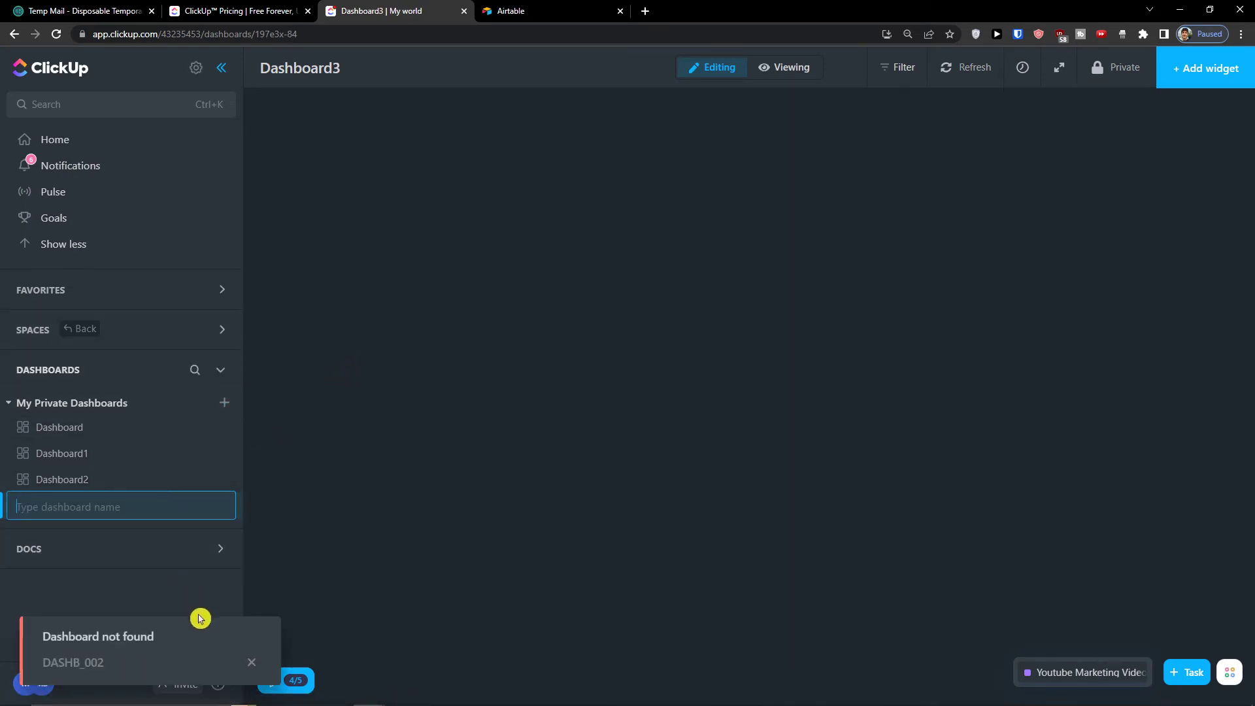
{"action": "left_click", "coordinate": [251, 663]}
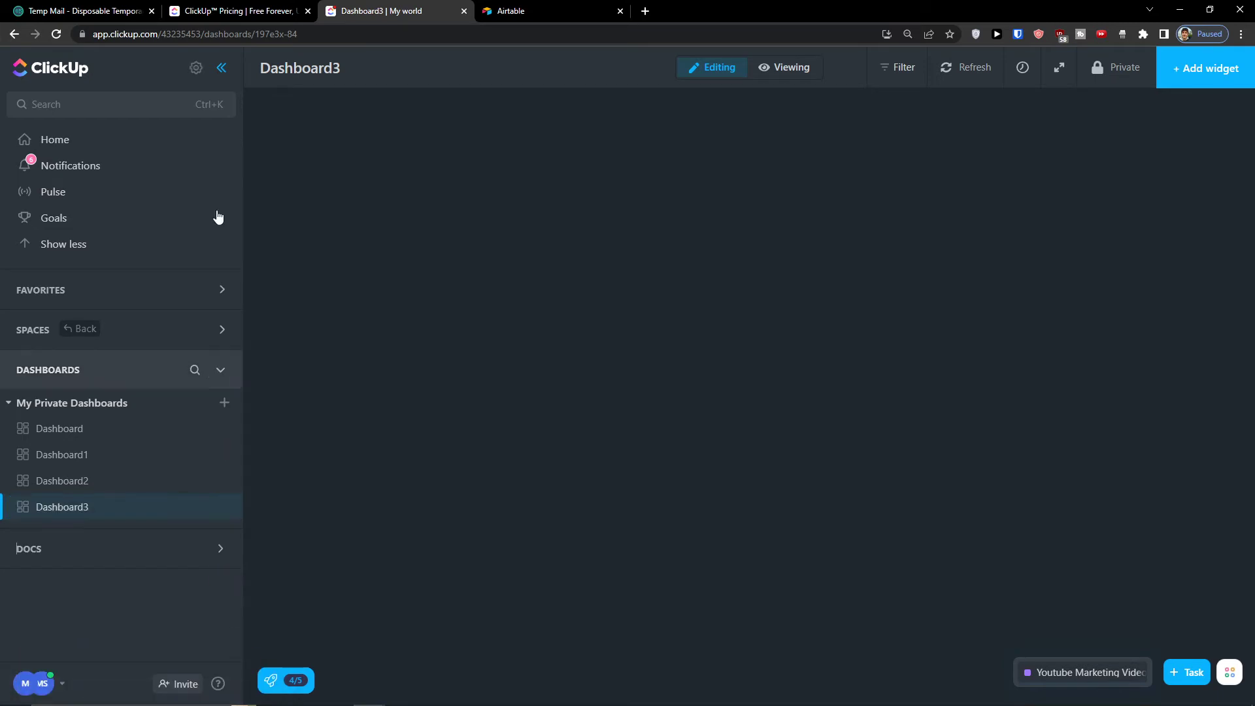
{"action": "left_click", "coordinate": [58, 34]}
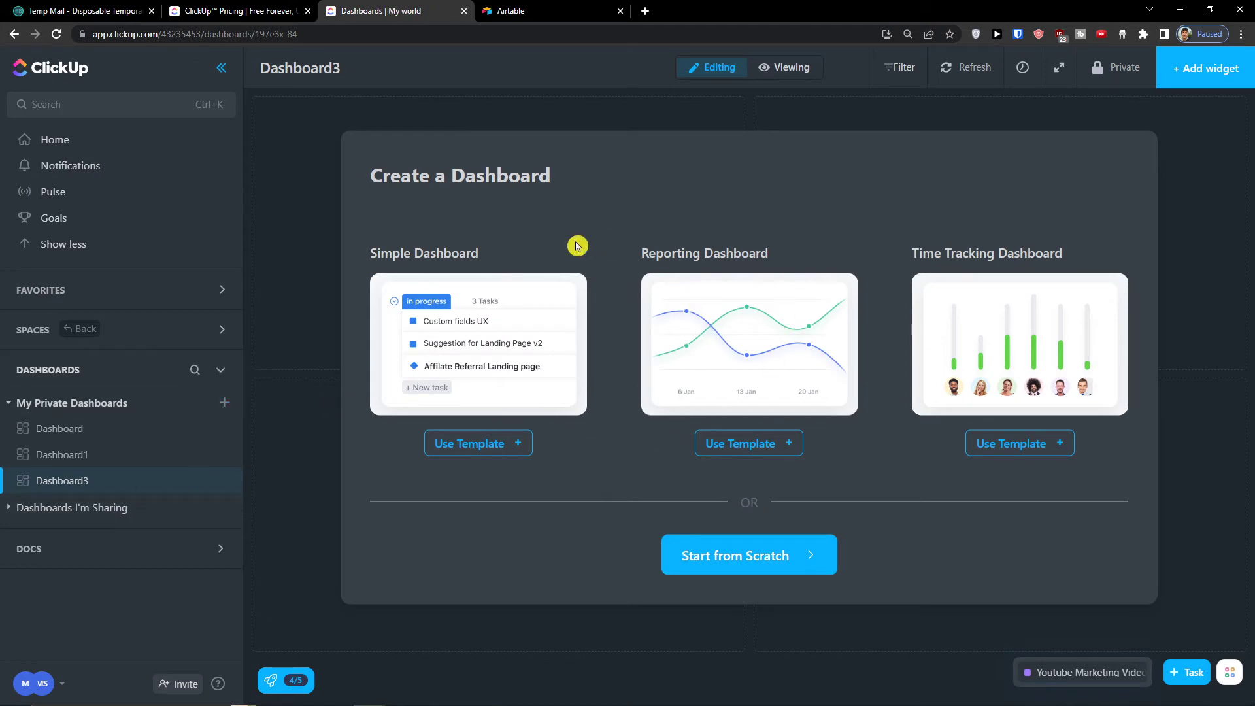
Step: Apply the Reporting Dashboard template with location CRM and time range This year
{"action": "left_click", "coordinate": [726, 438]}
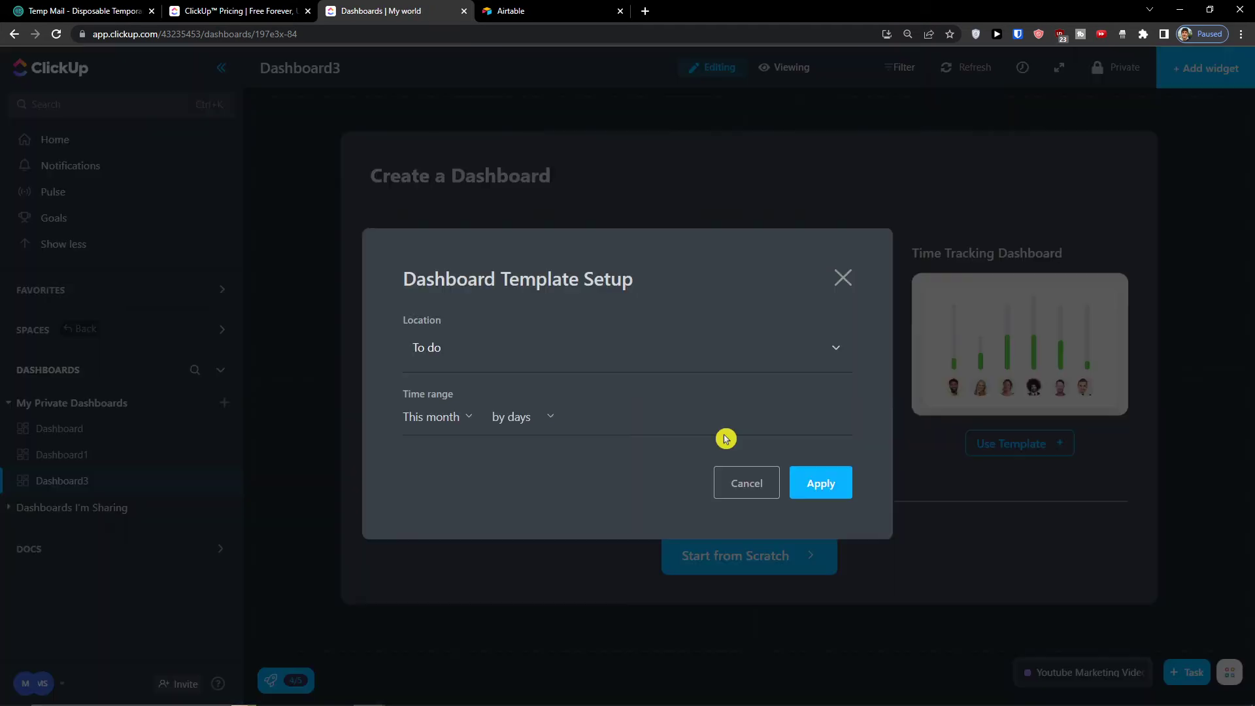
{"action": "left_click", "coordinate": [507, 354]}
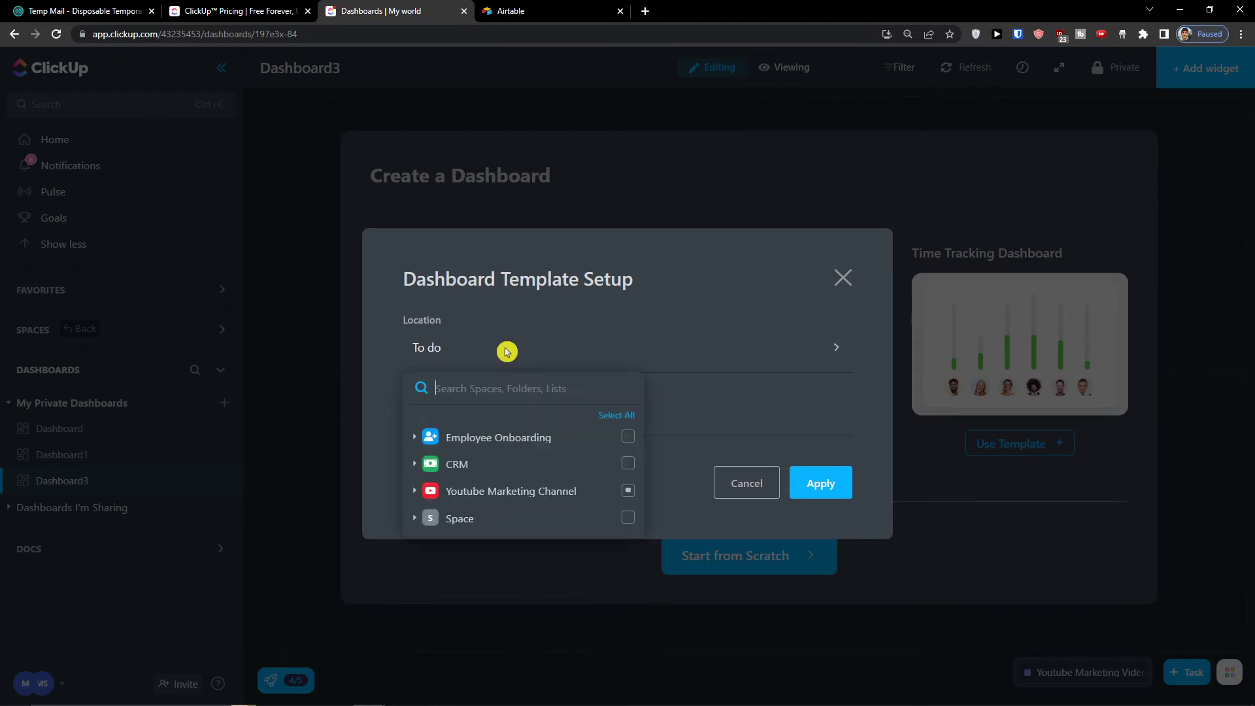
{"action": "left_click", "coordinate": [629, 491]}
{"action": "left_click", "coordinate": [677, 465]}
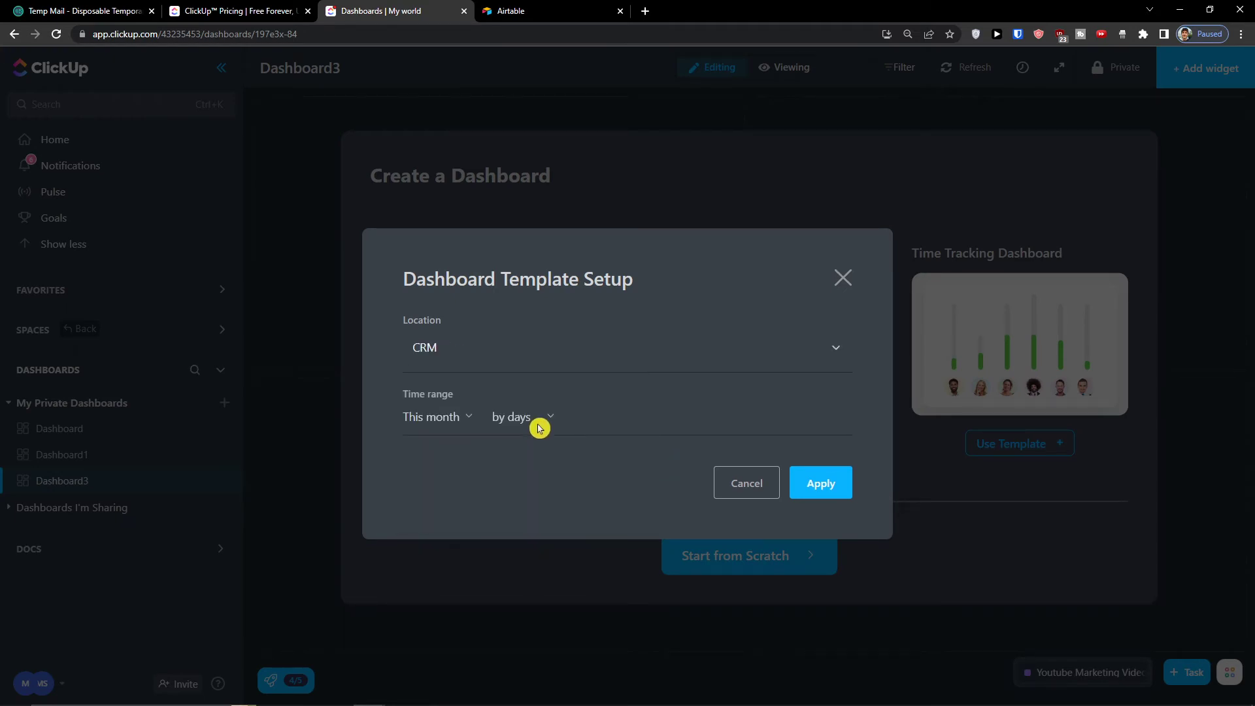
{"action": "left_click", "coordinate": [436, 420]}
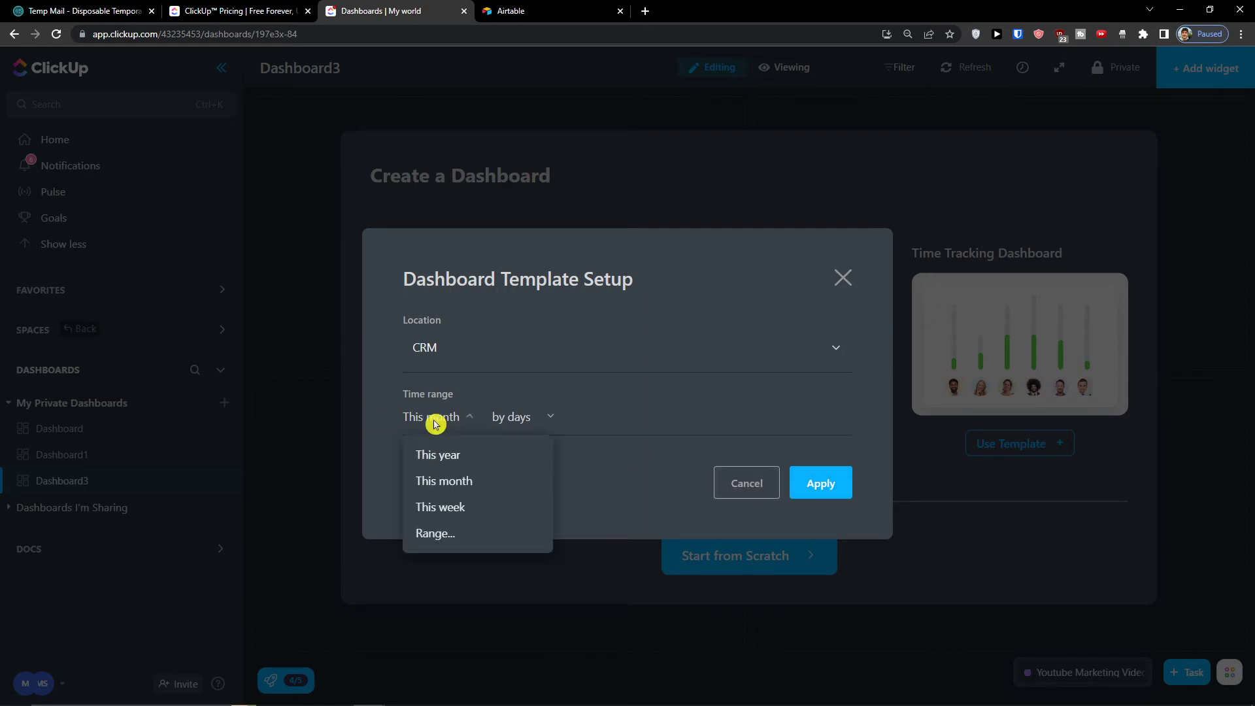
{"action": "left_click", "coordinate": [474, 459]}
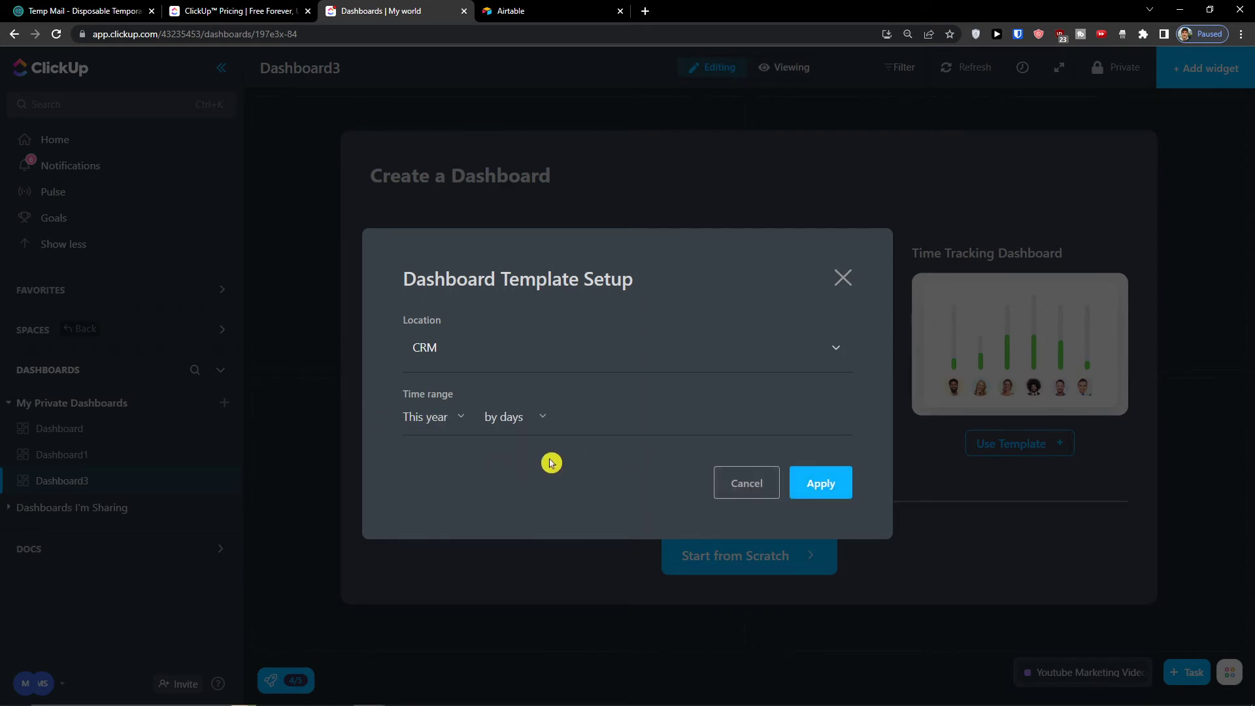
{"action": "left_click", "coordinate": [839, 481]}
{"action": "scroll", "coordinate": [566, 201], "scroll_direction": "down", "scroll_amount": 10}
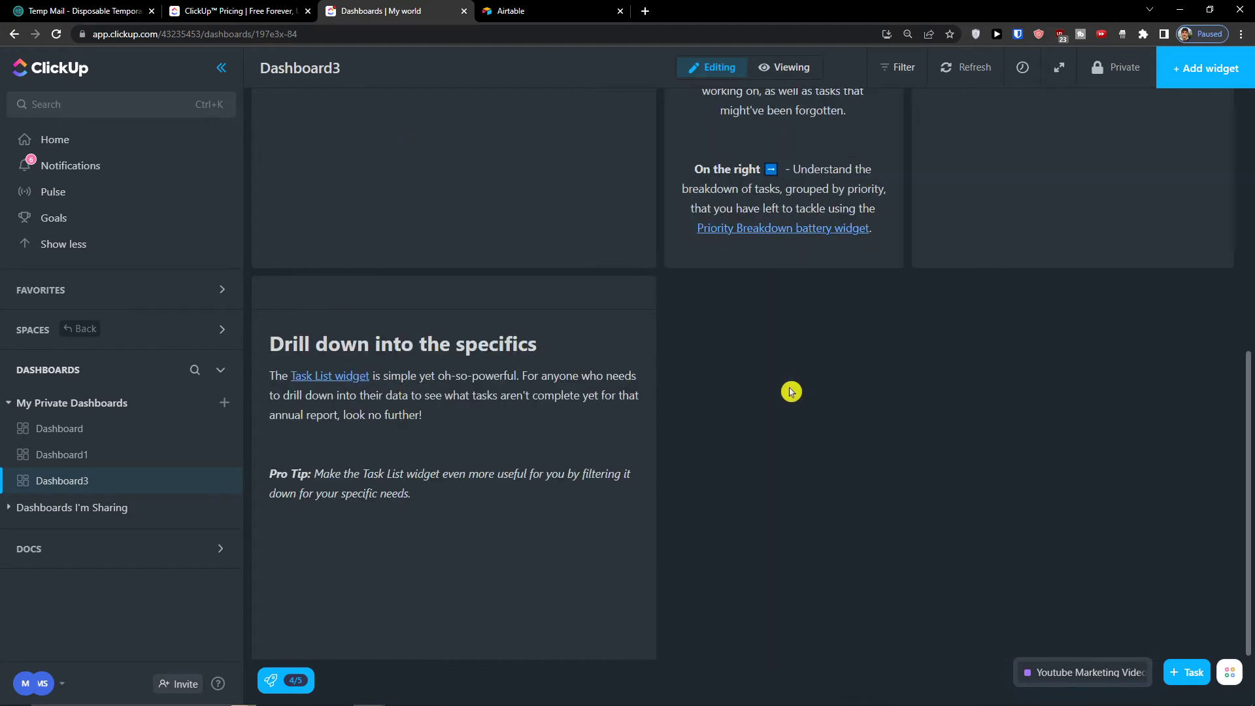
{"action": "scroll", "coordinate": [791, 391], "scroll_direction": "down", "scroll_amount": 8}
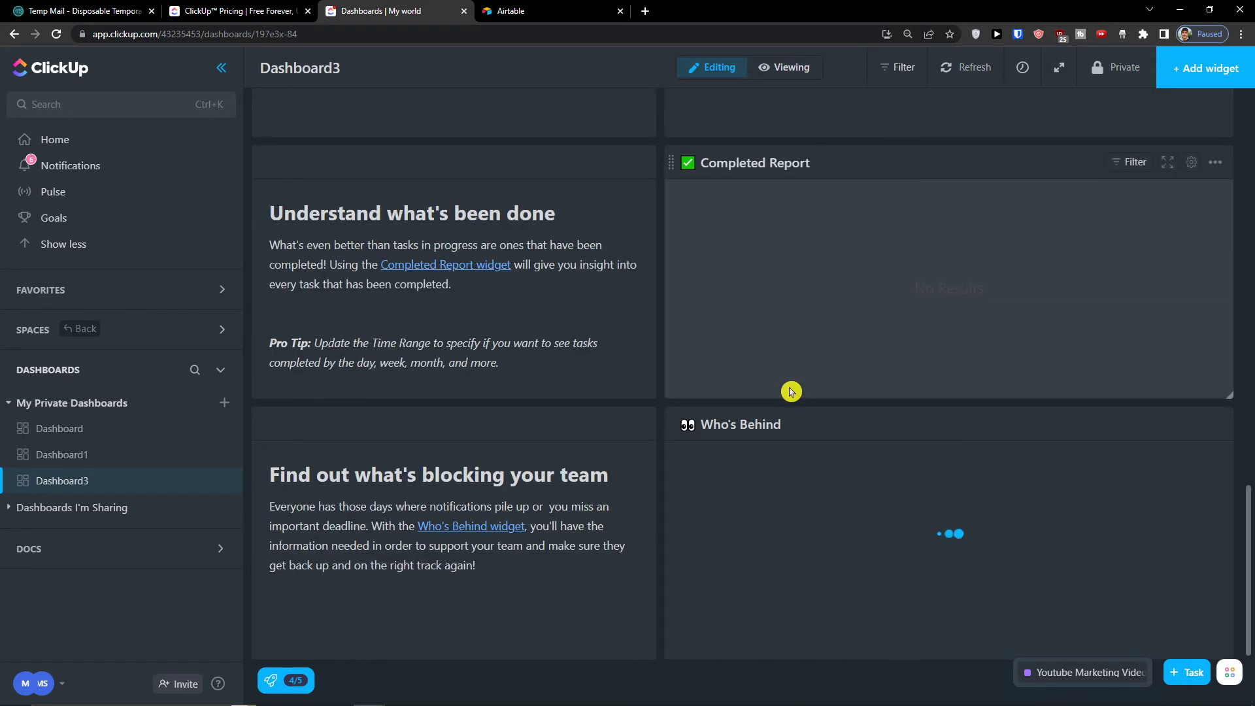
{"action": "scroll", "coordinate": [791, 391], "scroll_direction": "up", "scroll_amount": 18}
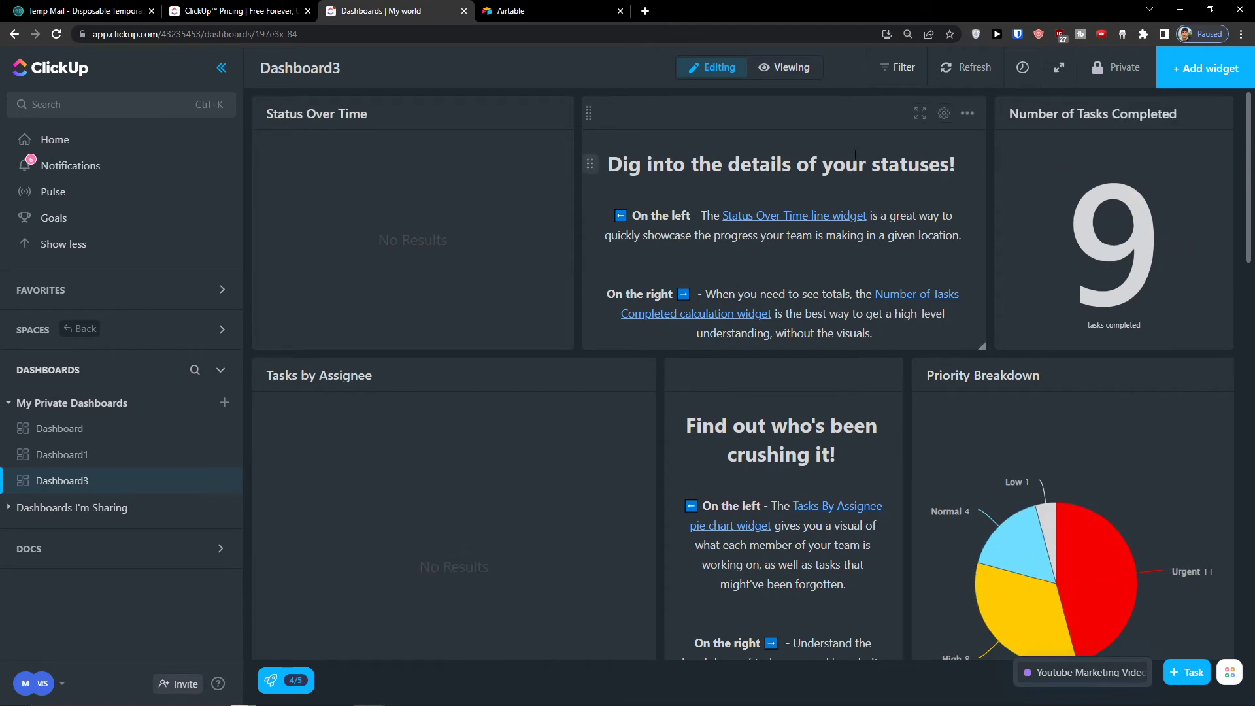
{"action": "scroll", "coordinate": [457, 404], "scroll_direction": "down", "scroll_amount": 2}
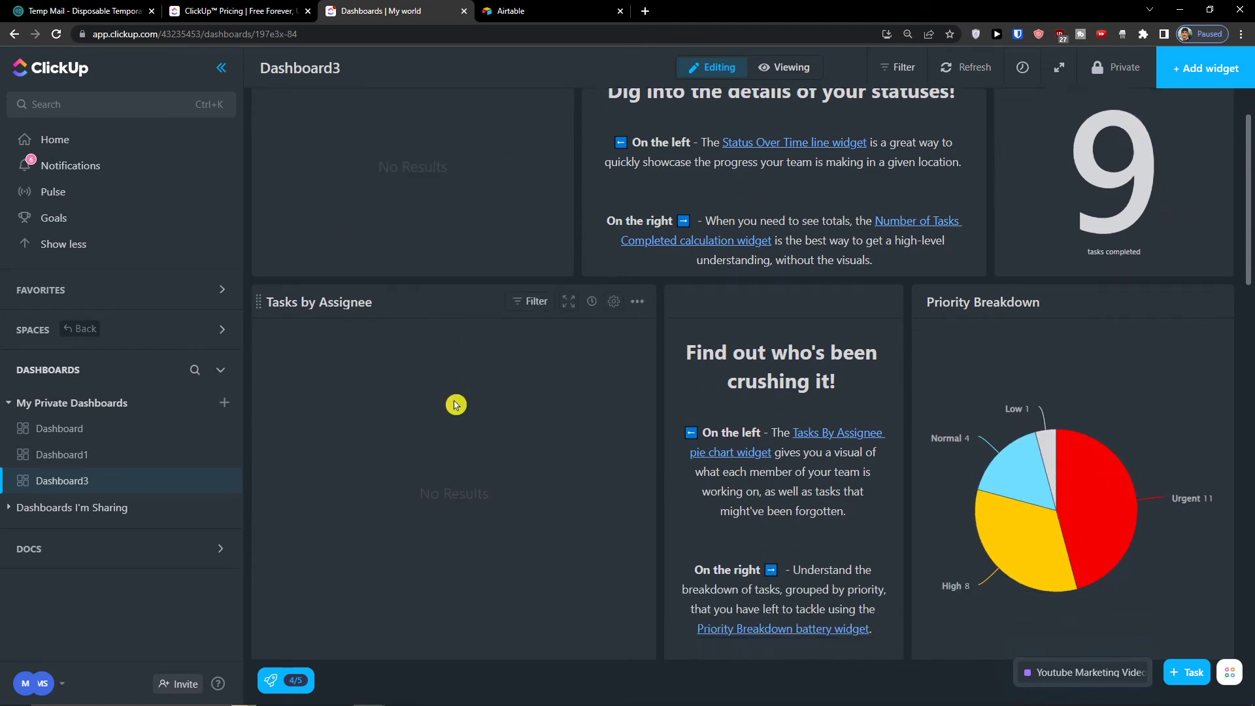
{"action": "scroll", "coordinate": [1089, 361], "scroll_direction": "down", "scroll_amount": 2}
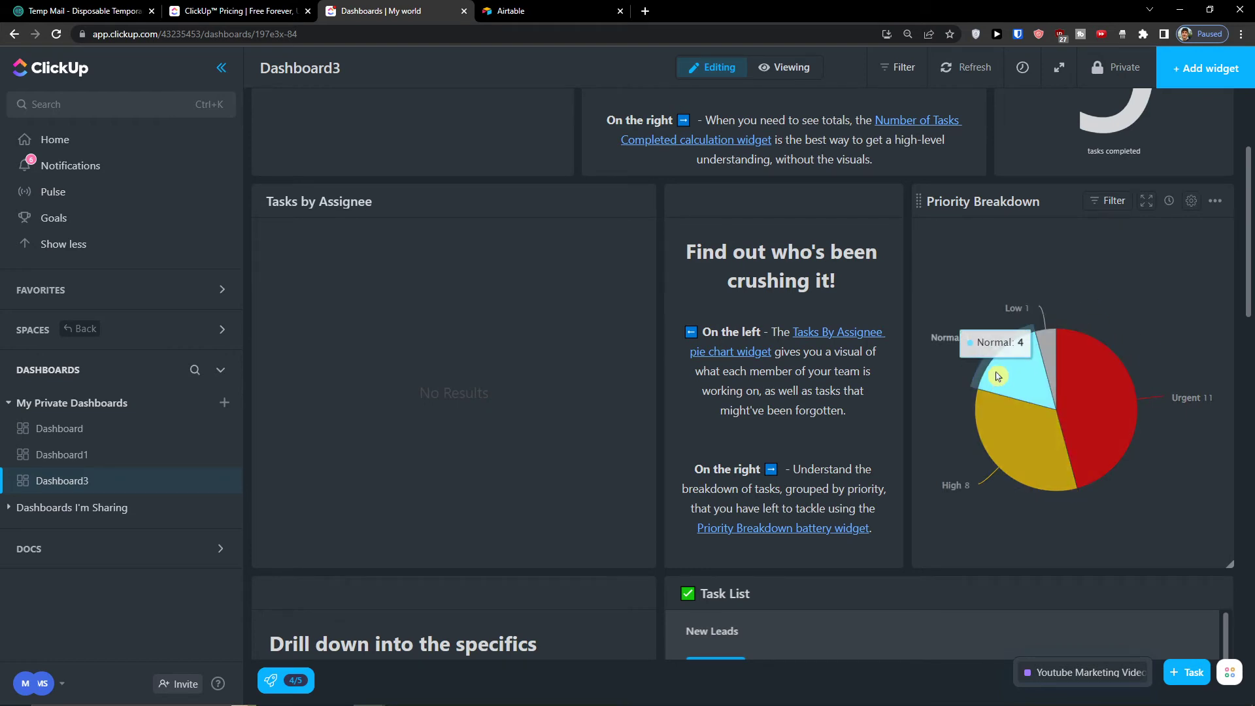
{"action": "scroll", "coordinate": [998, 375], "scroll_direction": "down", "scroll_amount": 2}
{"action": "scroll", "coordinate": [833, 381], "scroll_direction": "down", "scroll_amount": 5}
{"action": "scroll", "coordinate": [790, 384], "scroll_direction": "down", "scroll_amount": 6}
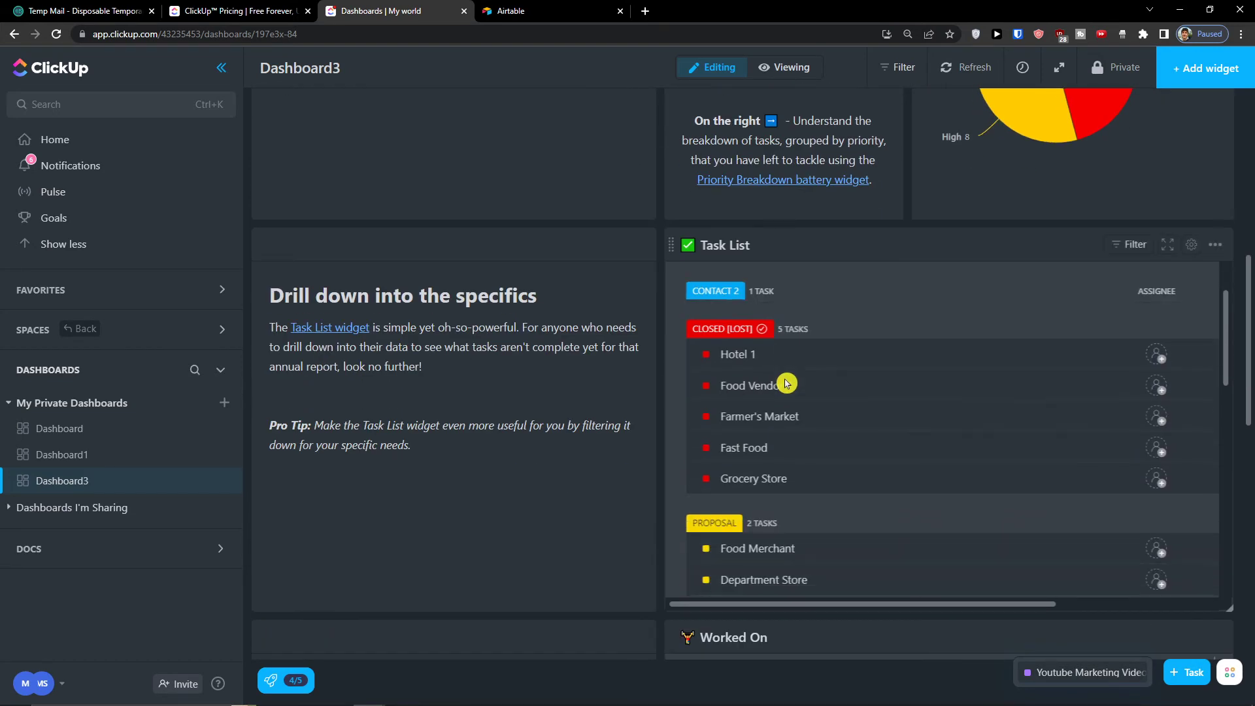
{"action": "scroll", "coordinate": [789, 388], "scroll_direction": "down", "scroll_amount": 6}
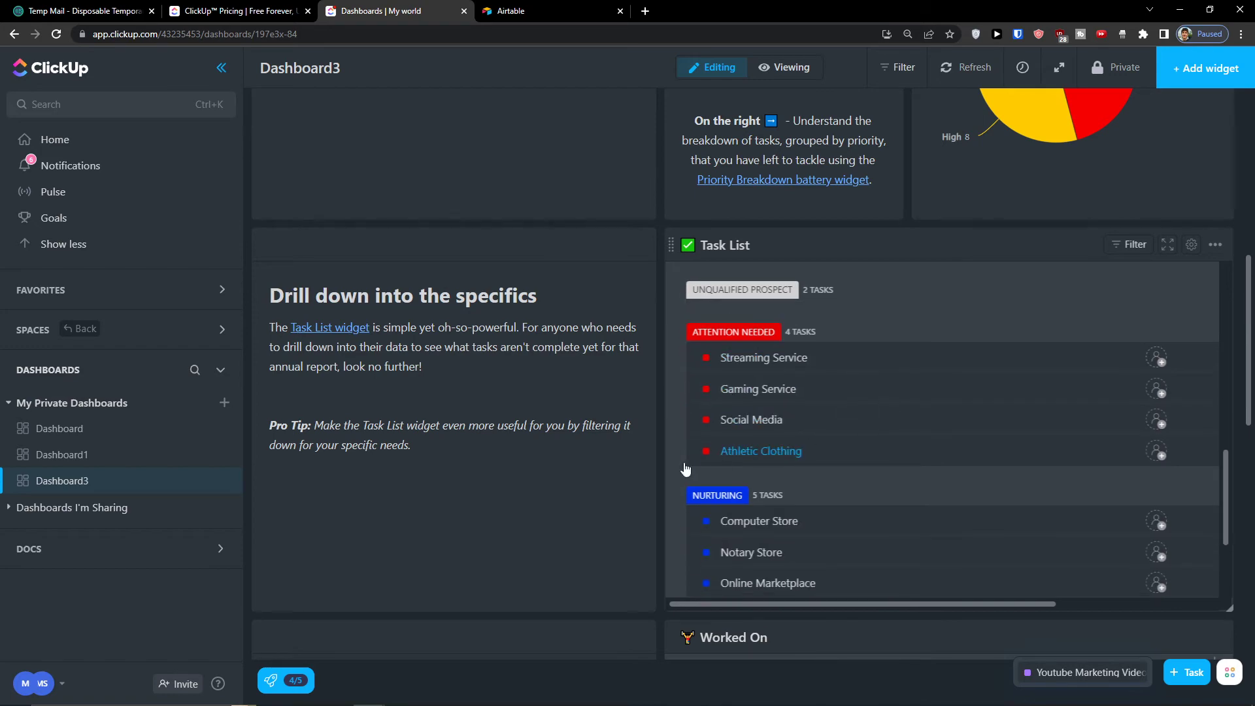
{"action": "scroll", "coordinate": [679, 468], "scroll_direction": "down", "scroll_amount": 4}
{"action": "scroll", "coordinate": [892, 440], "scroll_direction": "down", "scroll_amount": 1}
{"action": "scroll", "coordinate": [871, 395], "scroll_direction": "down", "scroll_amount": 5}
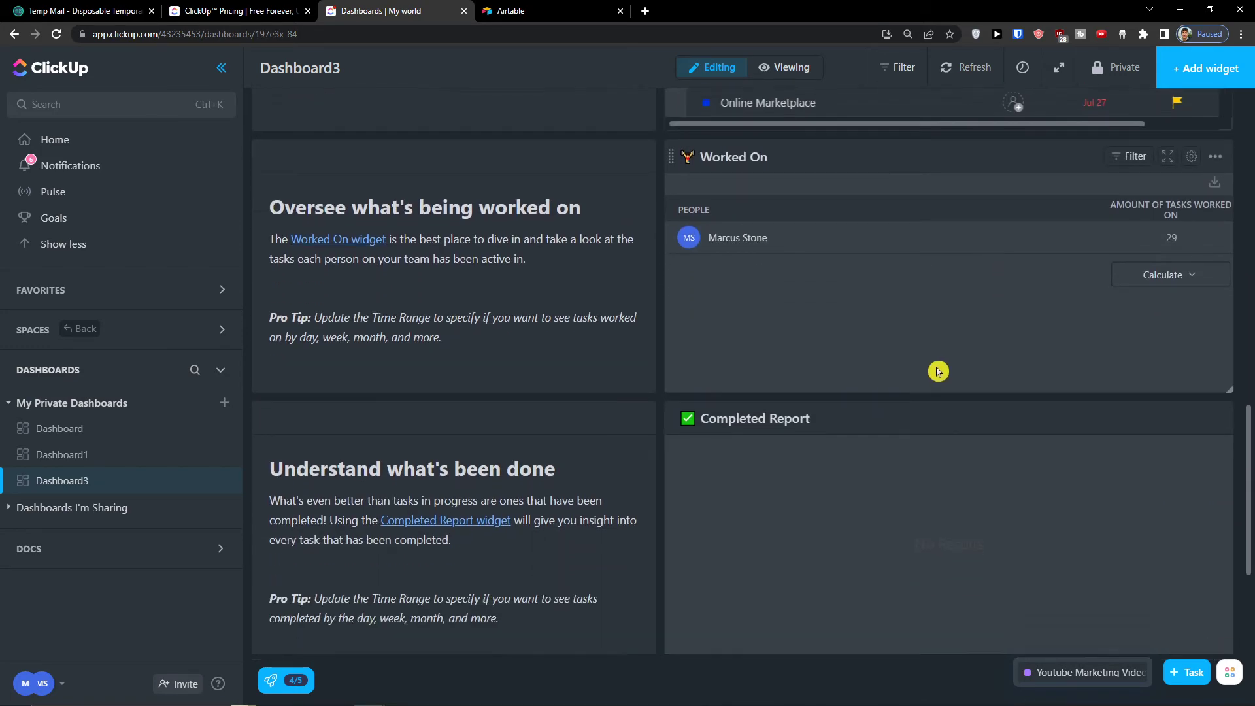
{"action": "scroll", "coordinate": [815, 370], "scroll_direction": "down", "scroll_amount": 1}
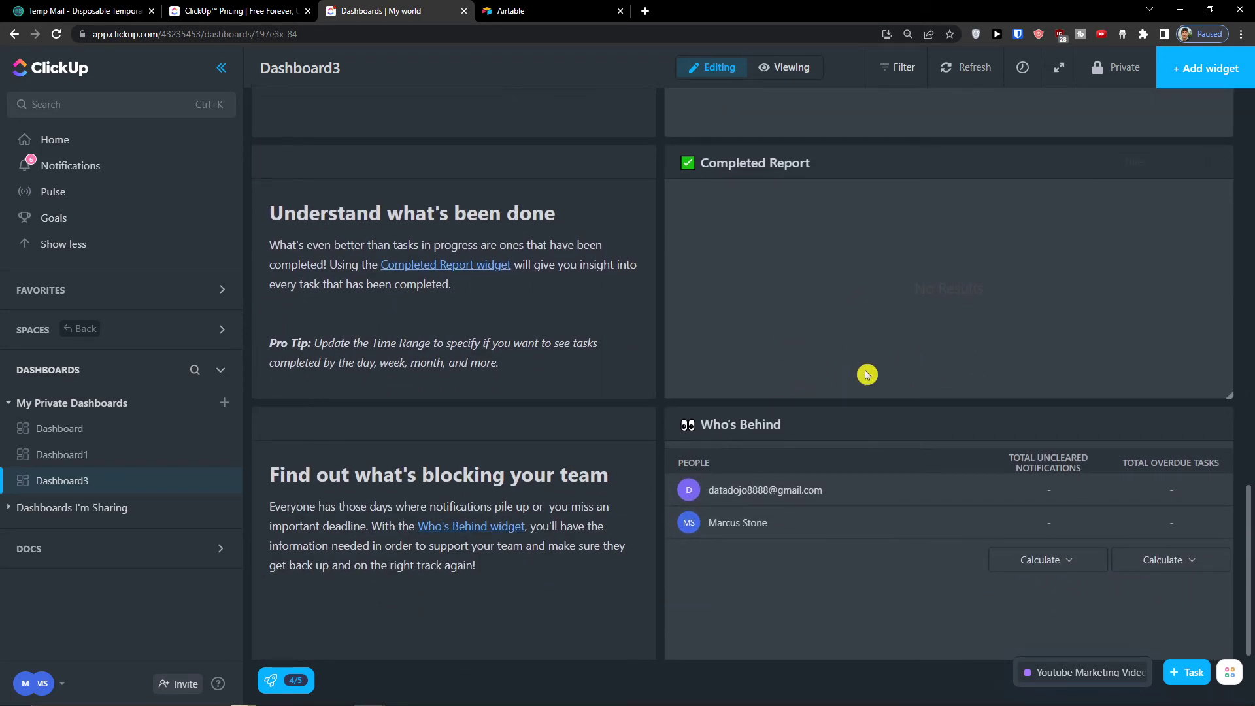
{"action": "scroll", "coordinate": [869, 373], "scroll_direction": "up", "scroll_amount": 10}
{"action": "scroll", "coordinate": [880, 367], "scroll_direction": "up", "scroll_amount": 4}
{"action": "scroll", "coordinate": [759, 226], "scroll_direction": "up", "scroll_amount": 5}
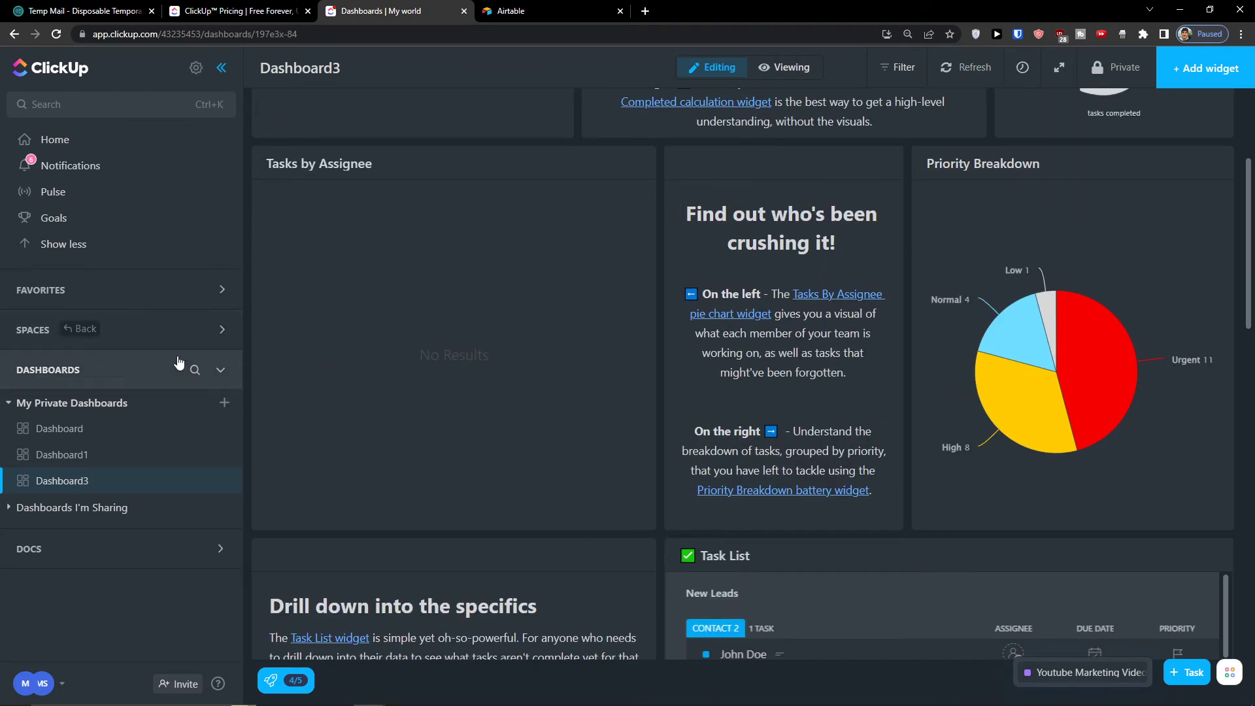
Step: Expand the sidebar spaces, open Everything, and browse the Employee Onboarding space
{"action": "left_click", "coordinate": [180, 344]}
{"action": "left_click", "coordinate": [140, 413]}
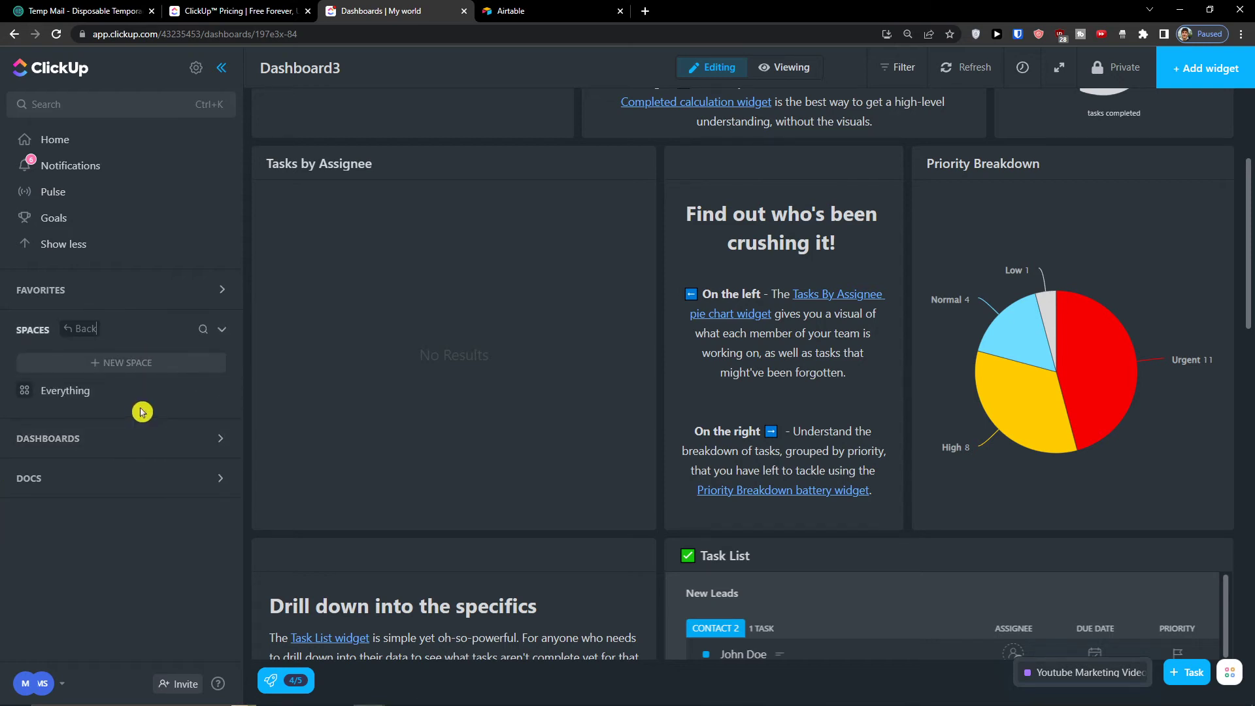
{"action": "left_click", "coordinate": [137, 399]}
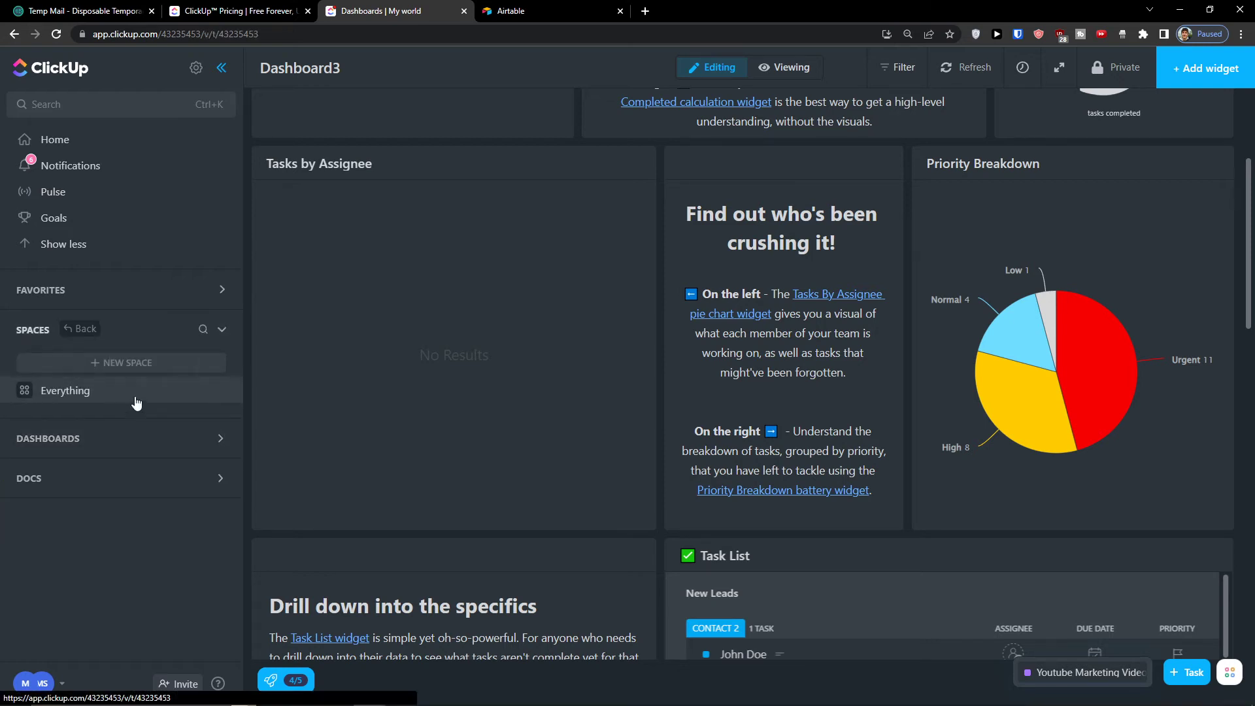
{"action": "left_click", "coordinate": [173, 417]}
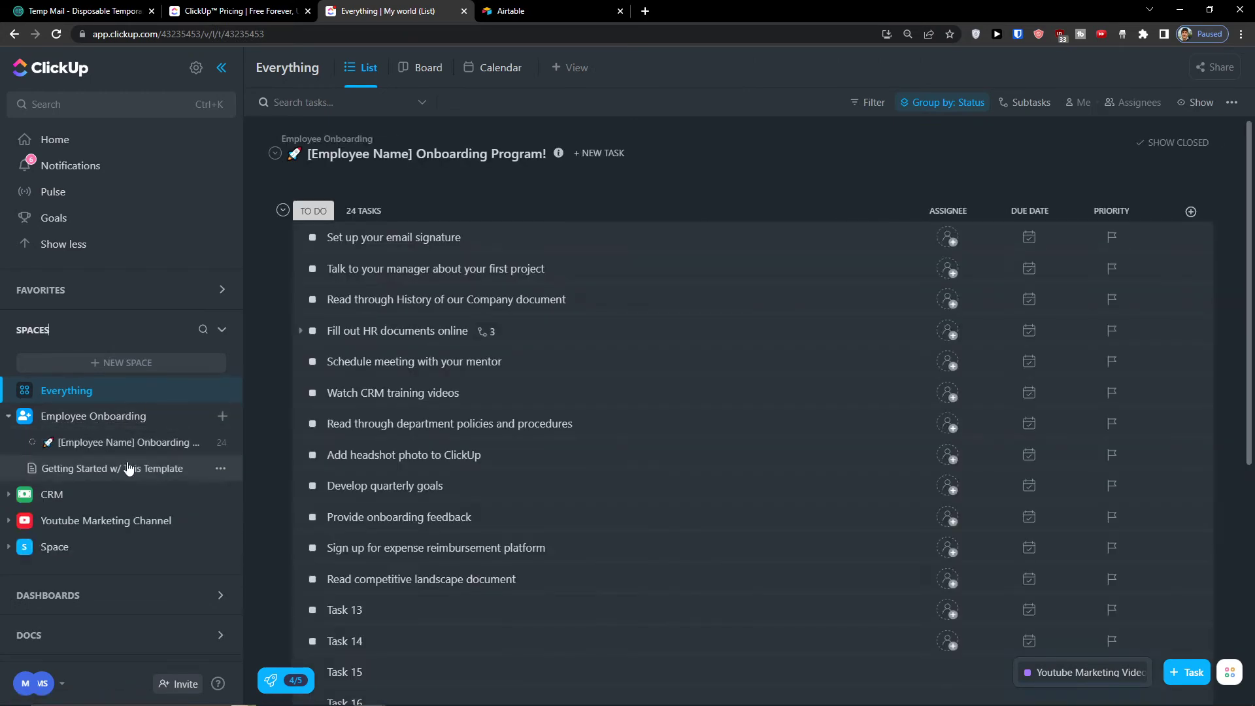
{"action": "left_click", "coordinate": [139, 444]}
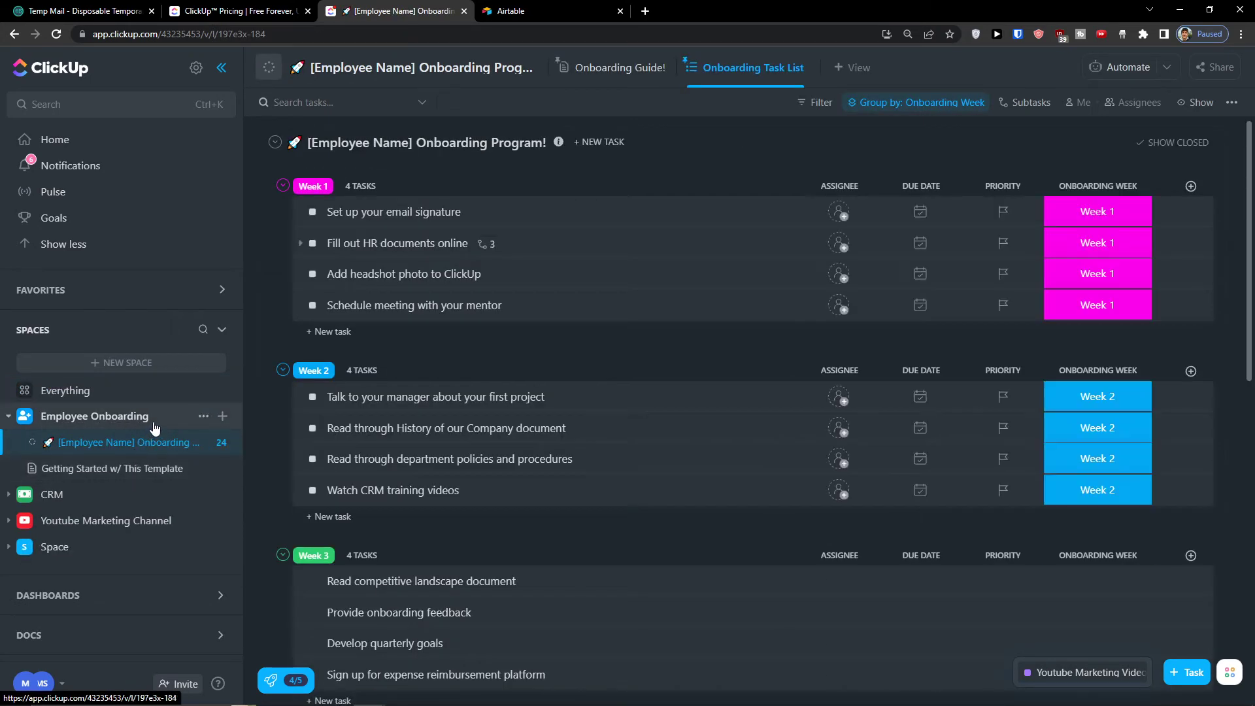
{"action": "left_click", "coordinate": [154, 425]}
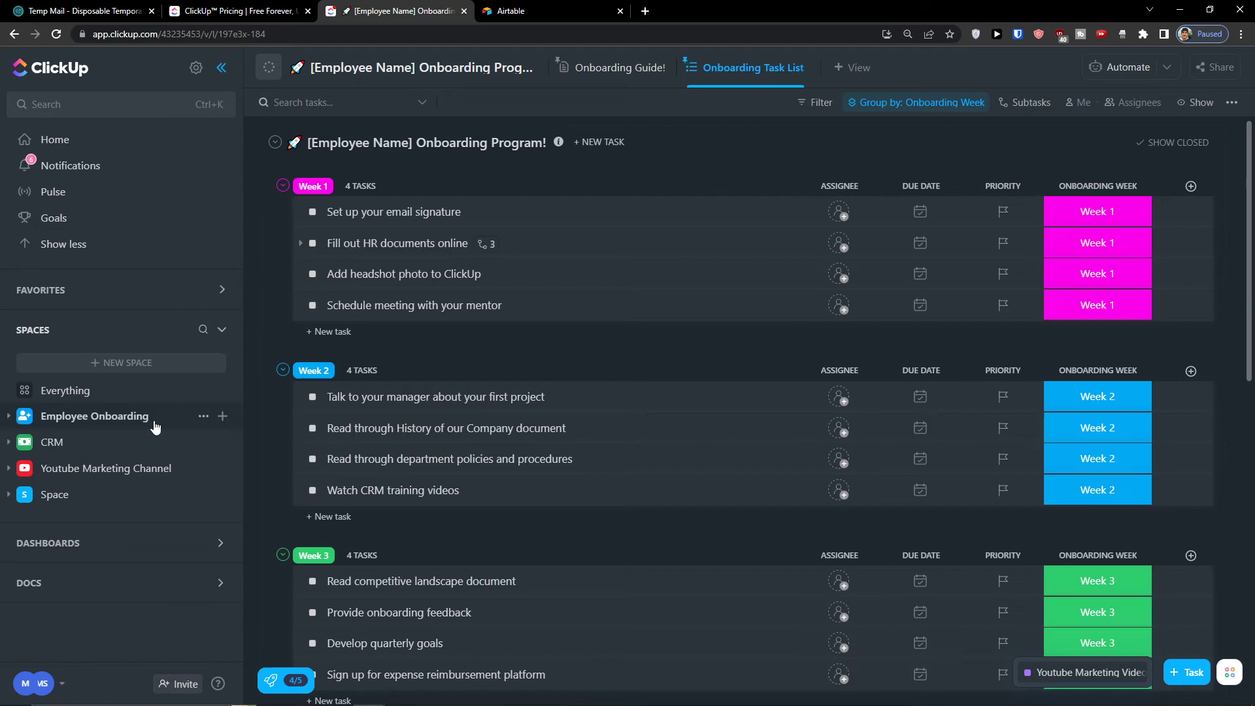
{"action": "left_click", "coordinate": [155, 425]}
Step: Expand CRM > Pipeline Management and open the Pipeline list to review its tasks
{"action": "left_click", "coordinate": [124, 490]}
{"action": "left_click", "coordinate": [141, 452]}
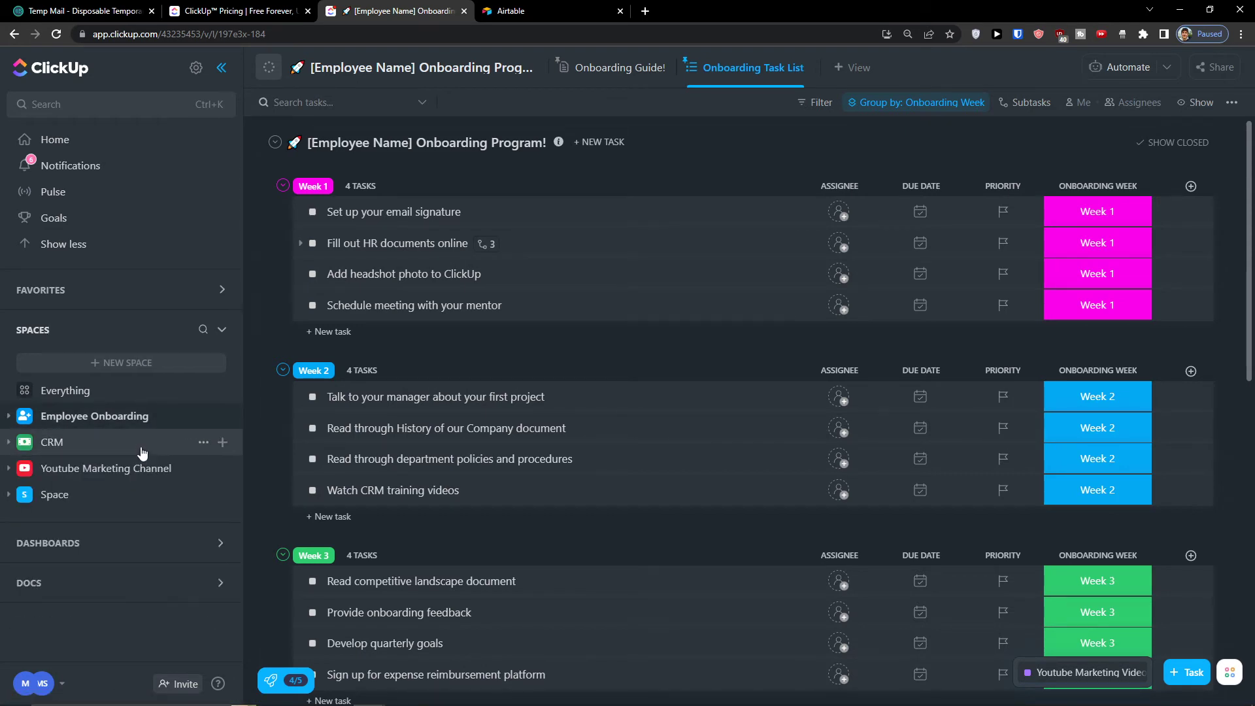
{"action": "left_click", "coordinate": [141, 447]}
{"action": "left_click", "coordinate": [173, 471]}
{"action": "left_click", "coordinate": [135, 495]}
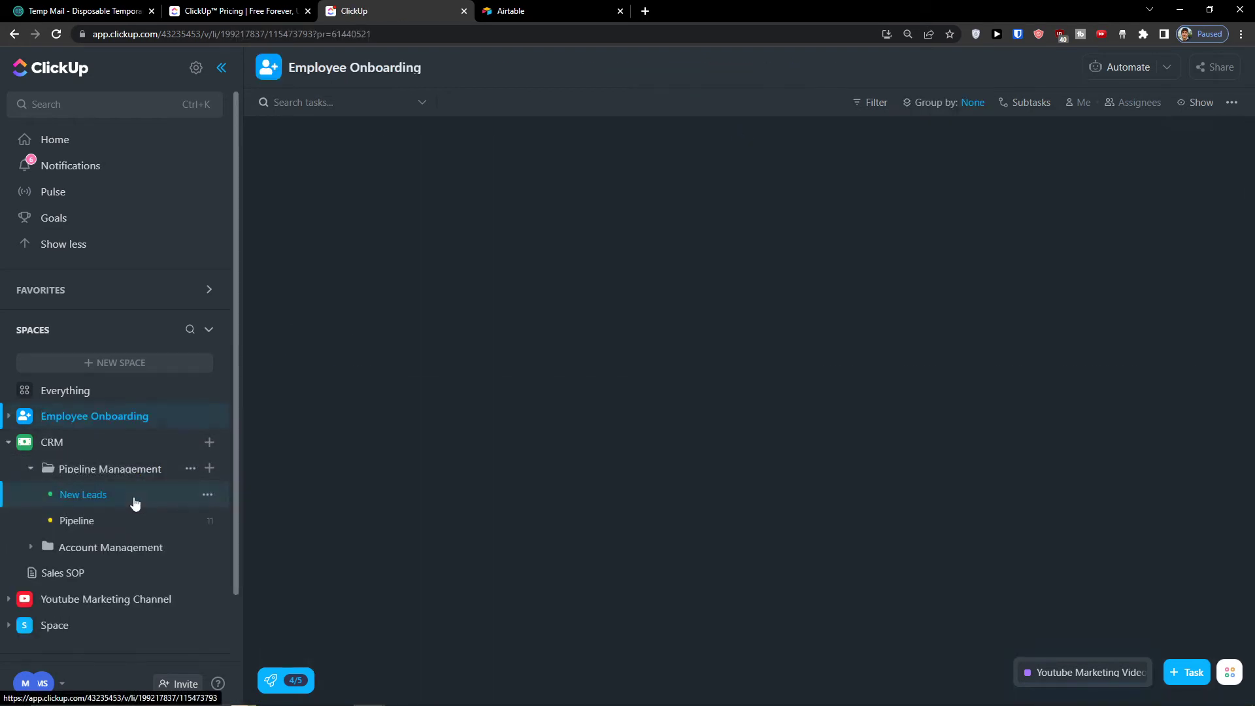
{"action": "left_click", "coordinate": [133, 527]}
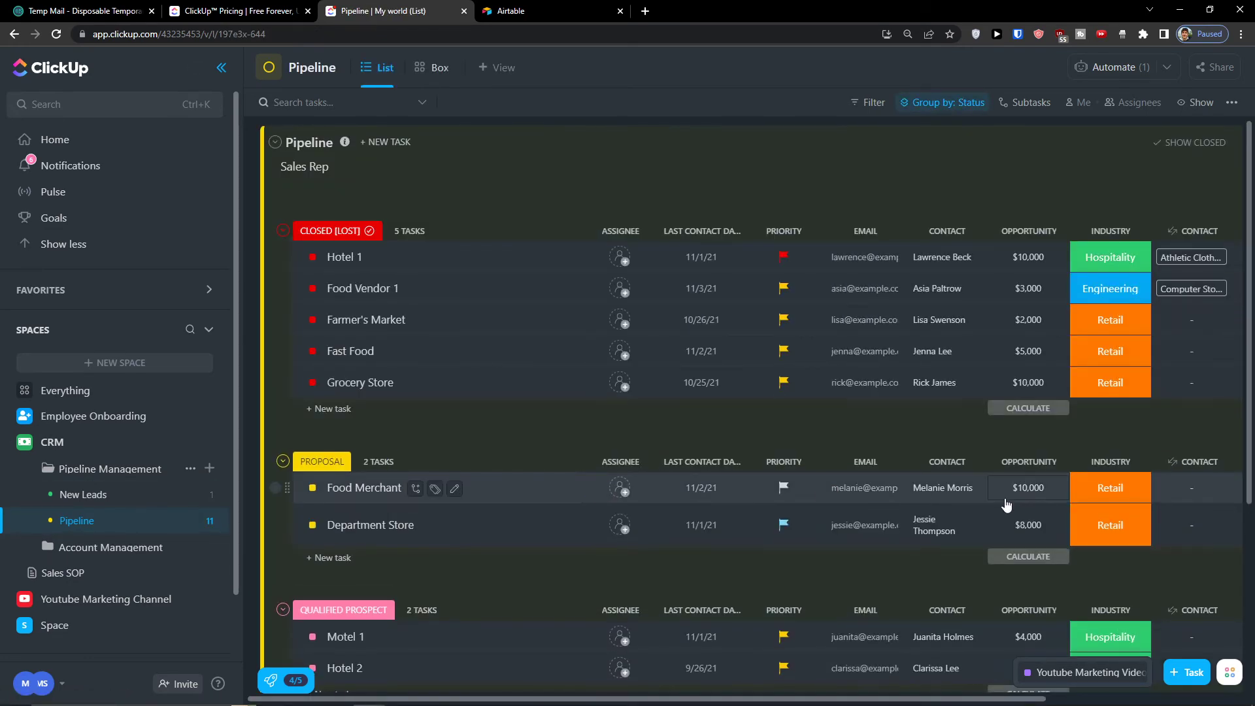
{"action": "scroll", "coordinate": [981, 505], "scroll_direction": "down", "scroll_amount": 3}
{"action": "scroll", "coordinate": [964, 503], "scroll_direction": "up", "scroll_amount": 2}
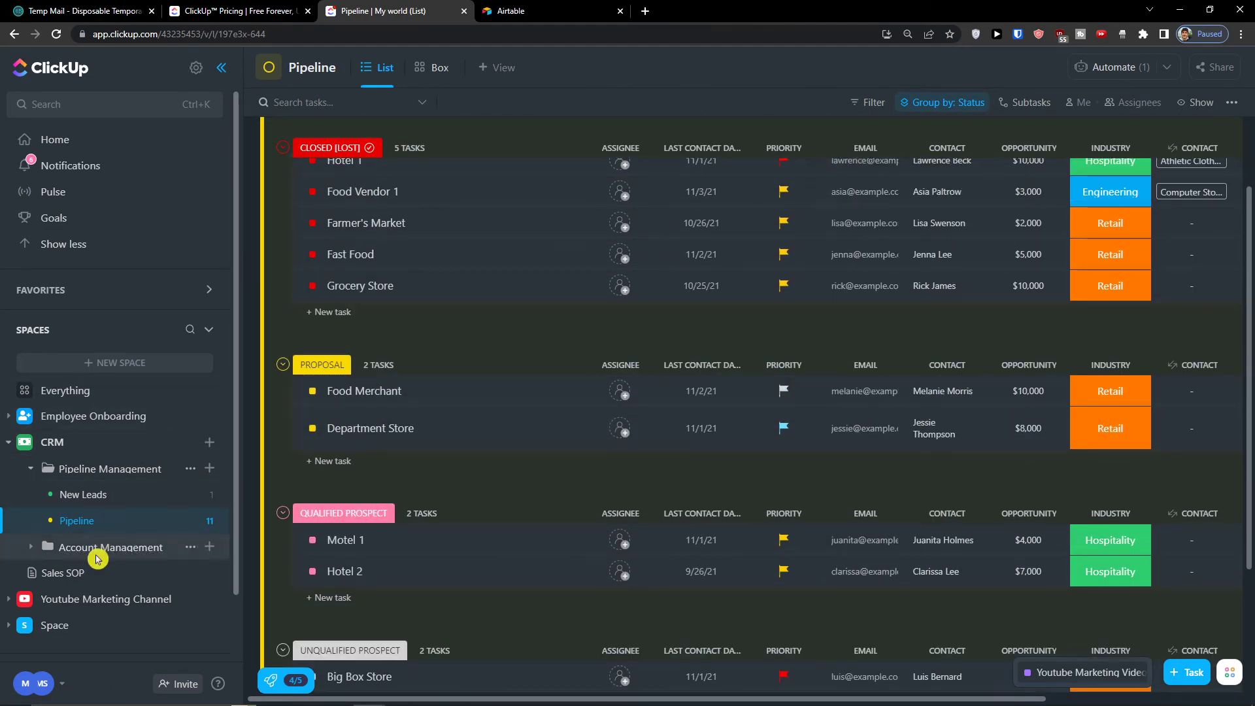
{"action": "scroll", "coordinate": [114, 628], "scroll_direction": "down", "scroll_amount": 2}
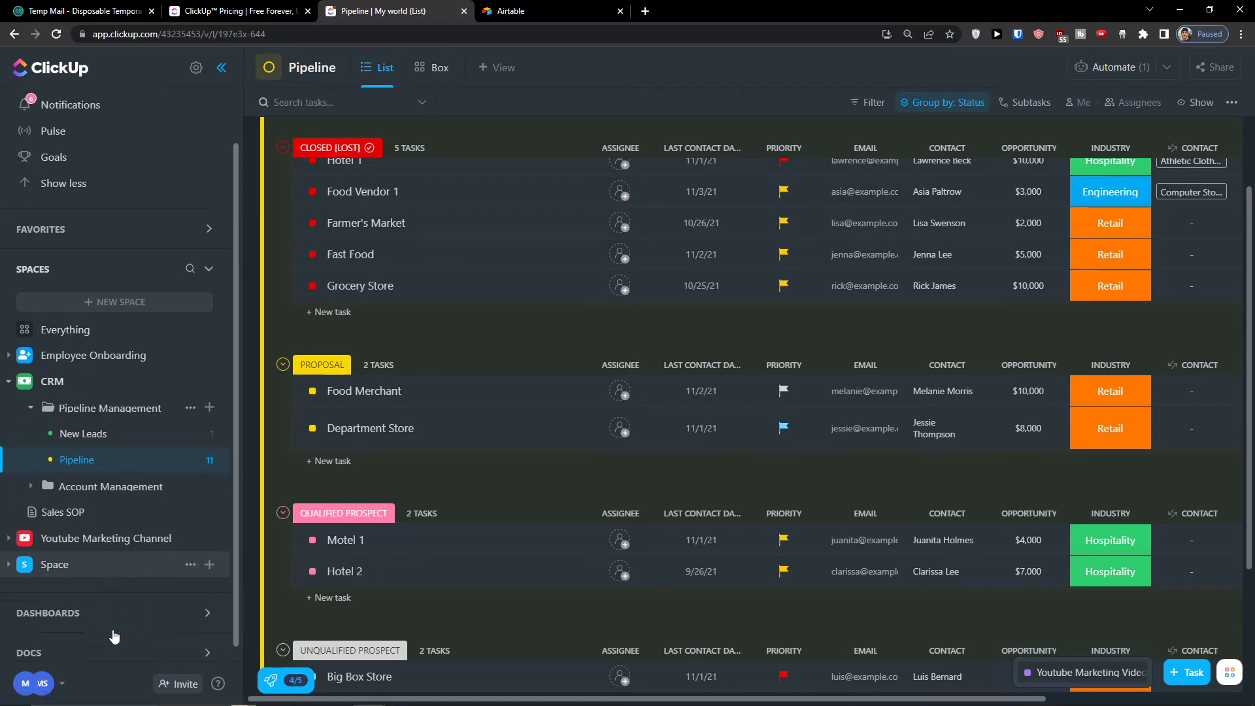
Step: Attempt to rename Dashboard3 to 'Reporting dashboard', then open the dashboard named Dashboard
{"action": "left_click", "coordinate": [122, 601]}
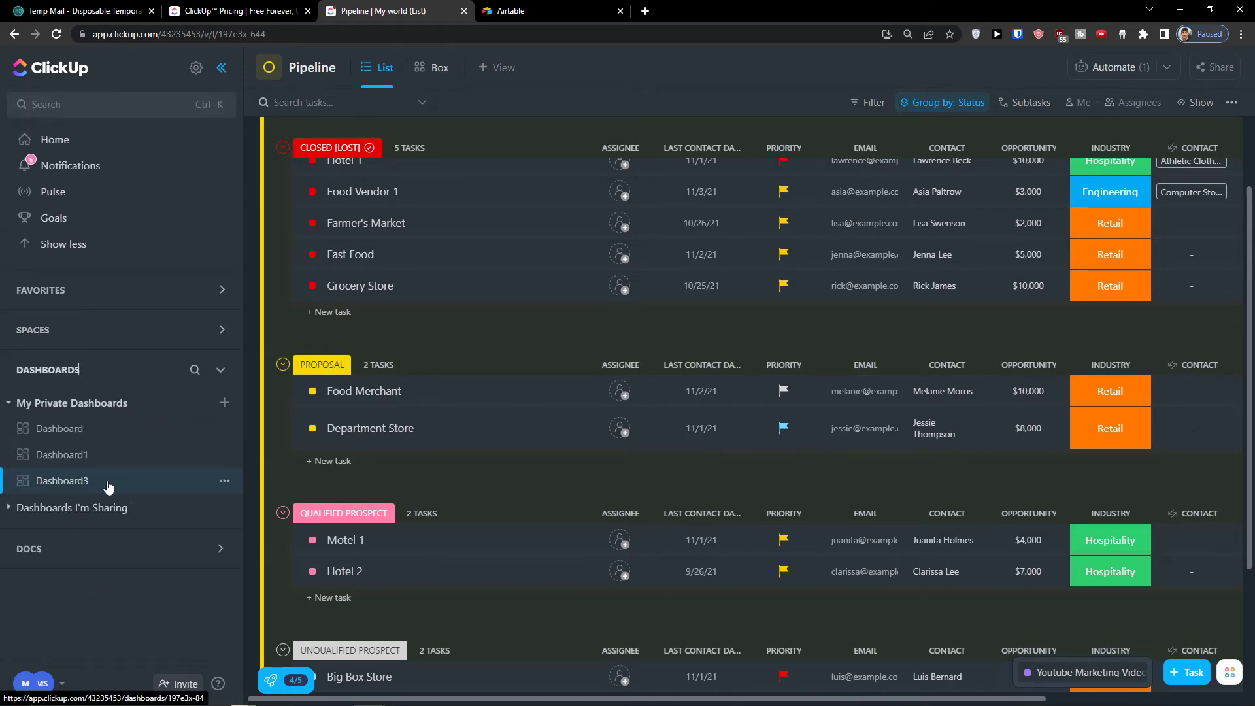
{"action": "left_click", "coordinate": [224, 482]}
{"action": "left_click", "coordinate": [269, 573]}
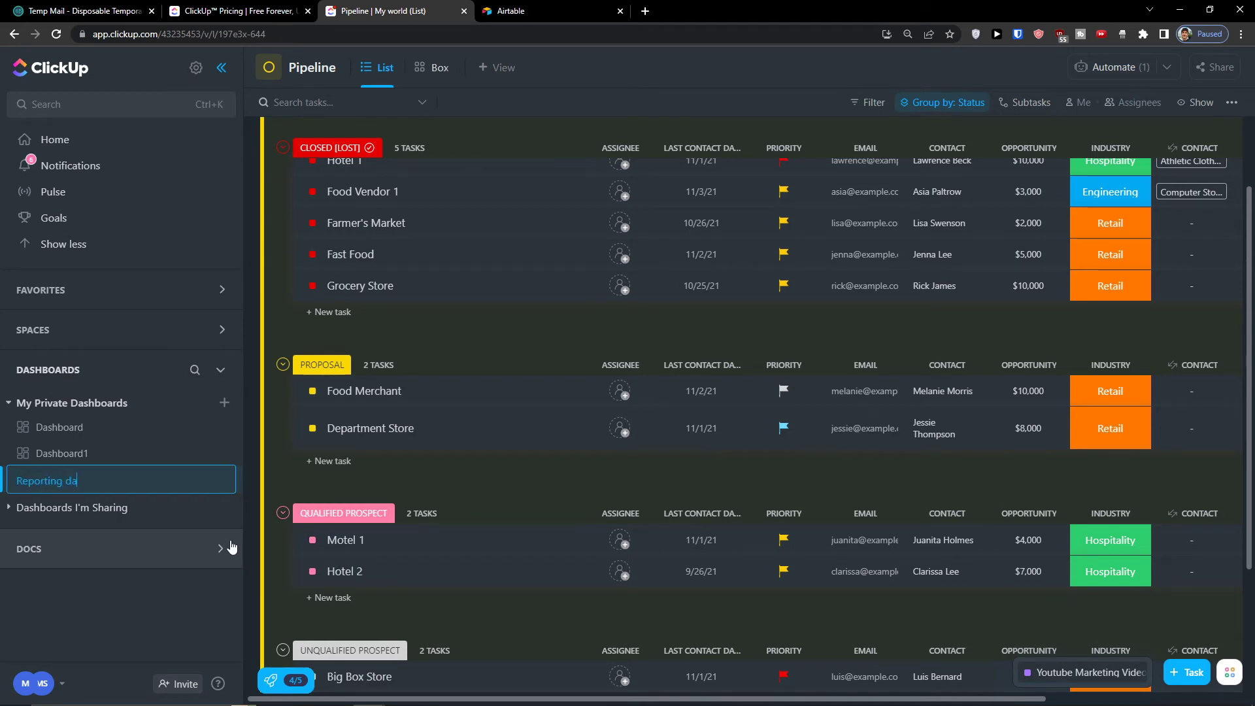
{"action": "key", "text": "Return"}
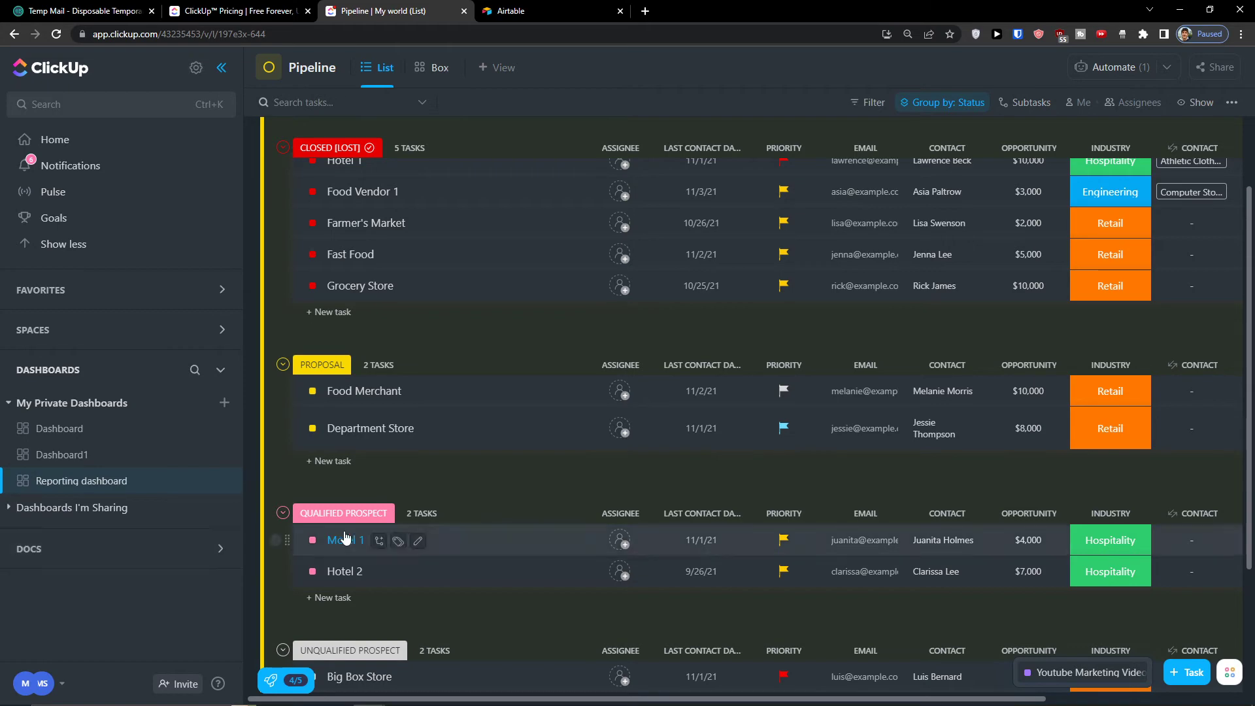
{"action": "left_click", "coordinate": [224, 402]}
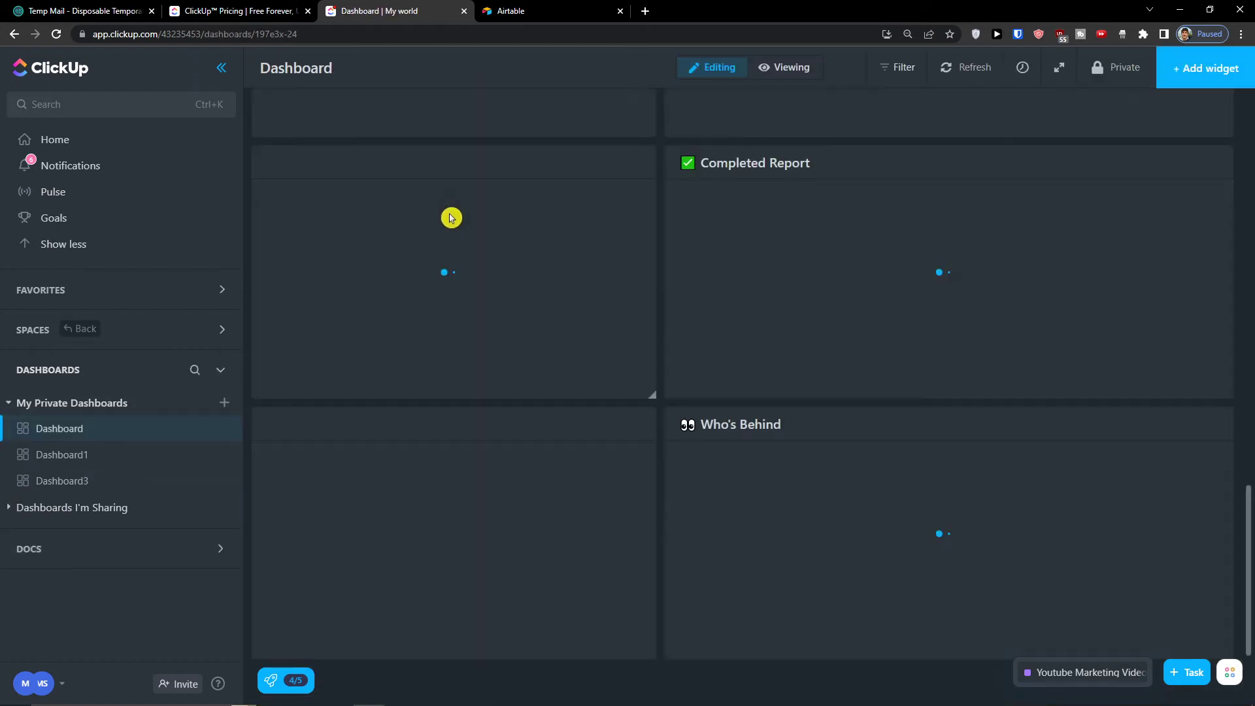
{"action": "scroll", "coordinate": [715, 119], "scroll_direction": "up", "scroll_amount": 3}
{"action": "scroll", "coordinate": [714, 119], "scroll_direction": "up", "scroll_amount": 10}
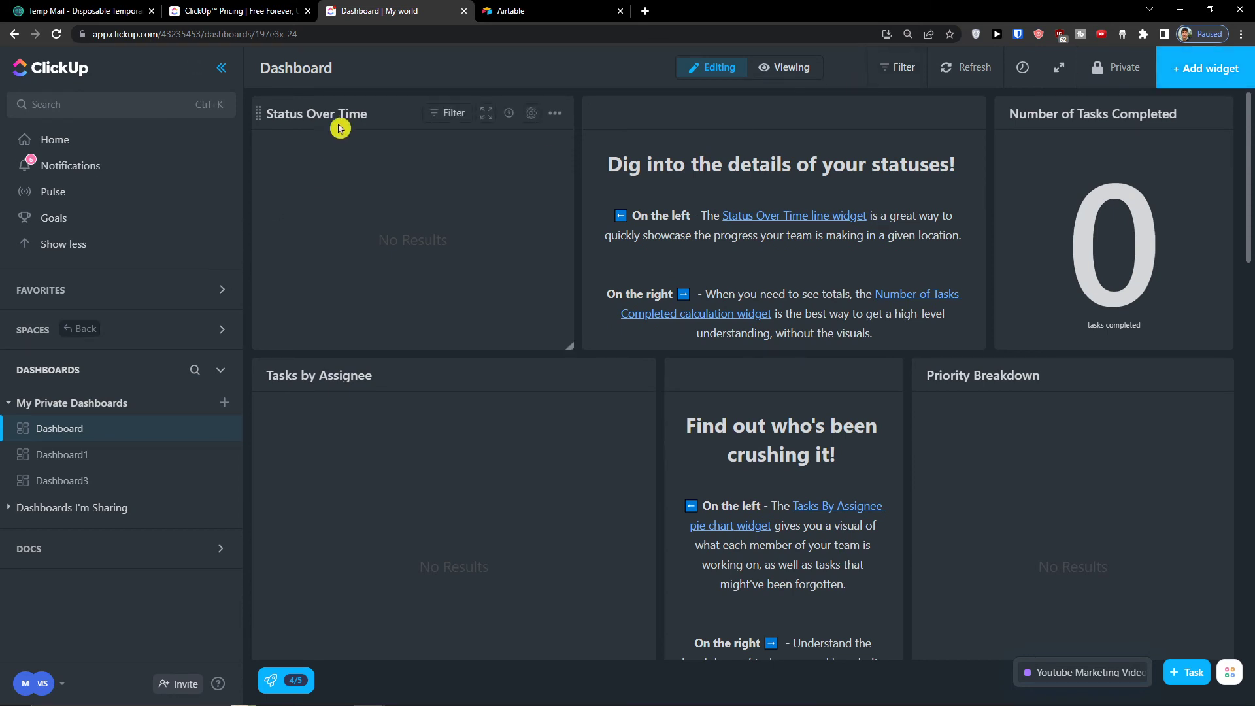
{"action": "left_click", "coordinate": [262, 453]}
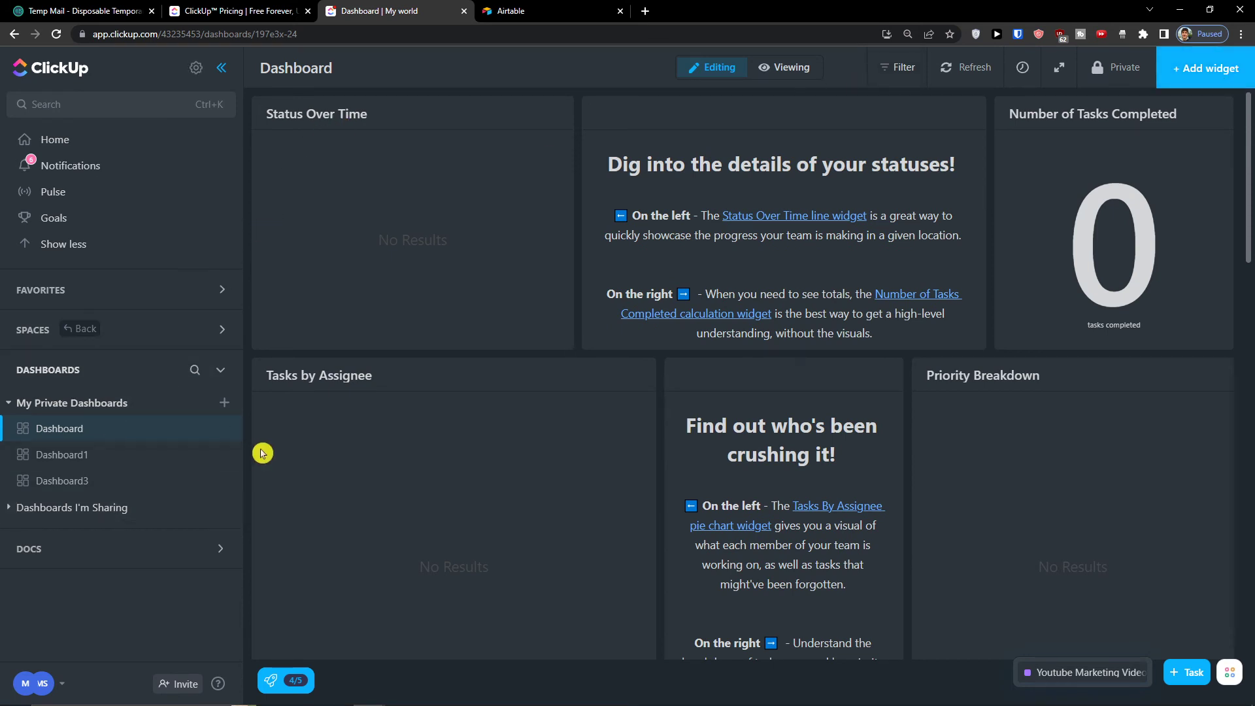
{"action": "left_click", "coordinate": [222, 411]}
Step: Create a new private dashboard from the Simple Dashboard template with location CRM
{"action": "left_click", "coordinate": [223, 410]}
{"action": "left_click", "coordinate": [224, 403]}
{"action": "left_click", "coordinate": [438, 410]}
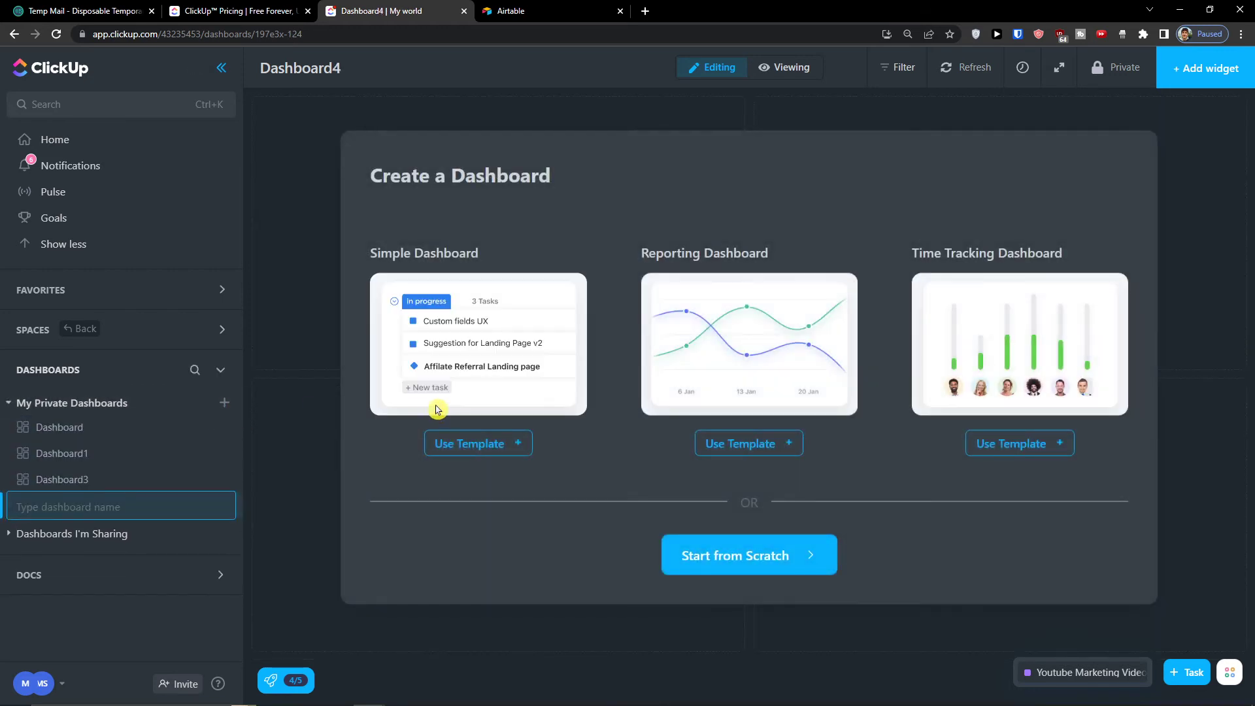
{"action": "left_click", "coordinate": [460, 440]}
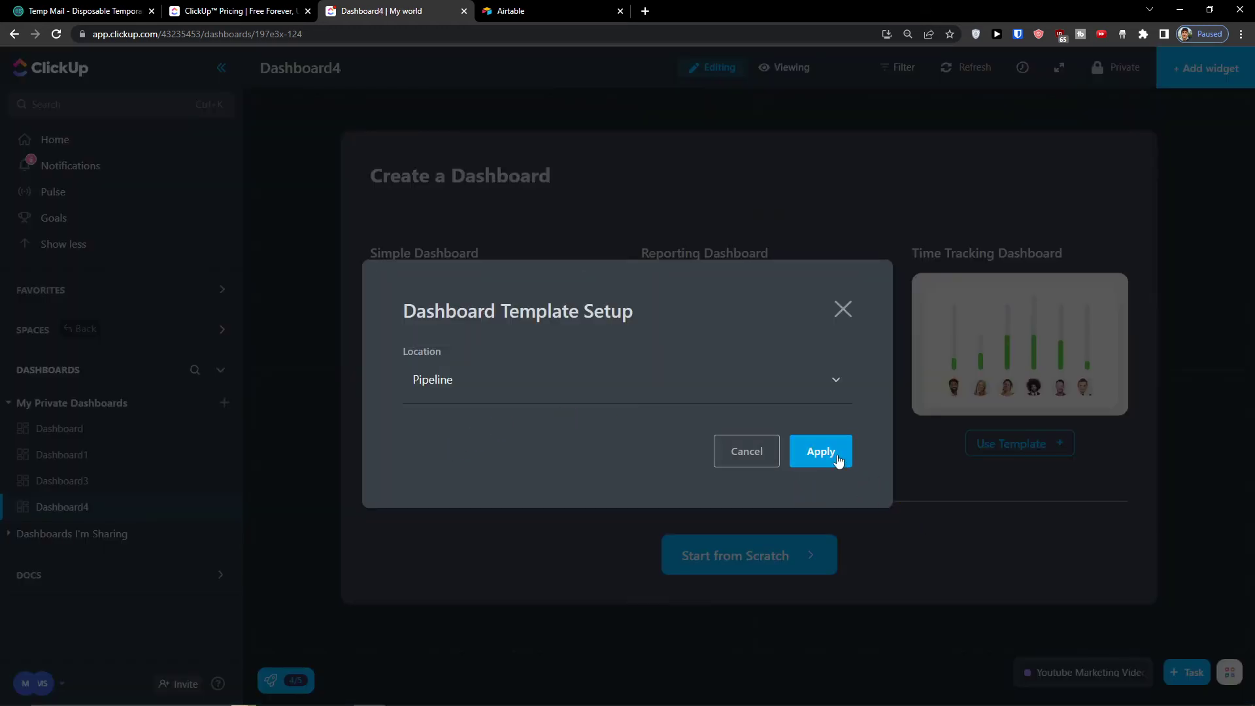
{"action": "left_click", "coordinate": [730, 391]}
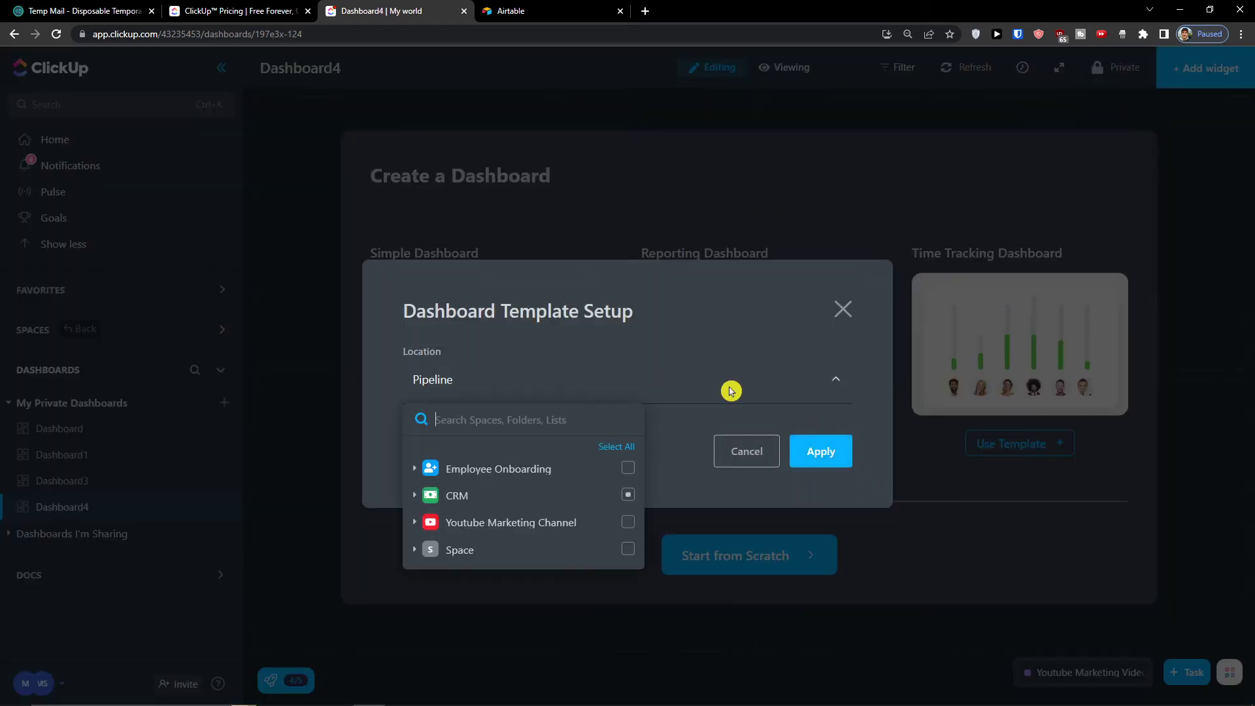
{"action": "left_click", "coordinate": [627, 495]}
{"action": "left_click", "coordinate": [806, 454]}
Step: Review Dashboard4's Welcome, Chat, Docs and Task List widgets, then view the getting started checklist
{"action": "scroll", "coordinate": [723, 323], "scroll_direction": "down", "scroll_amount": 5}
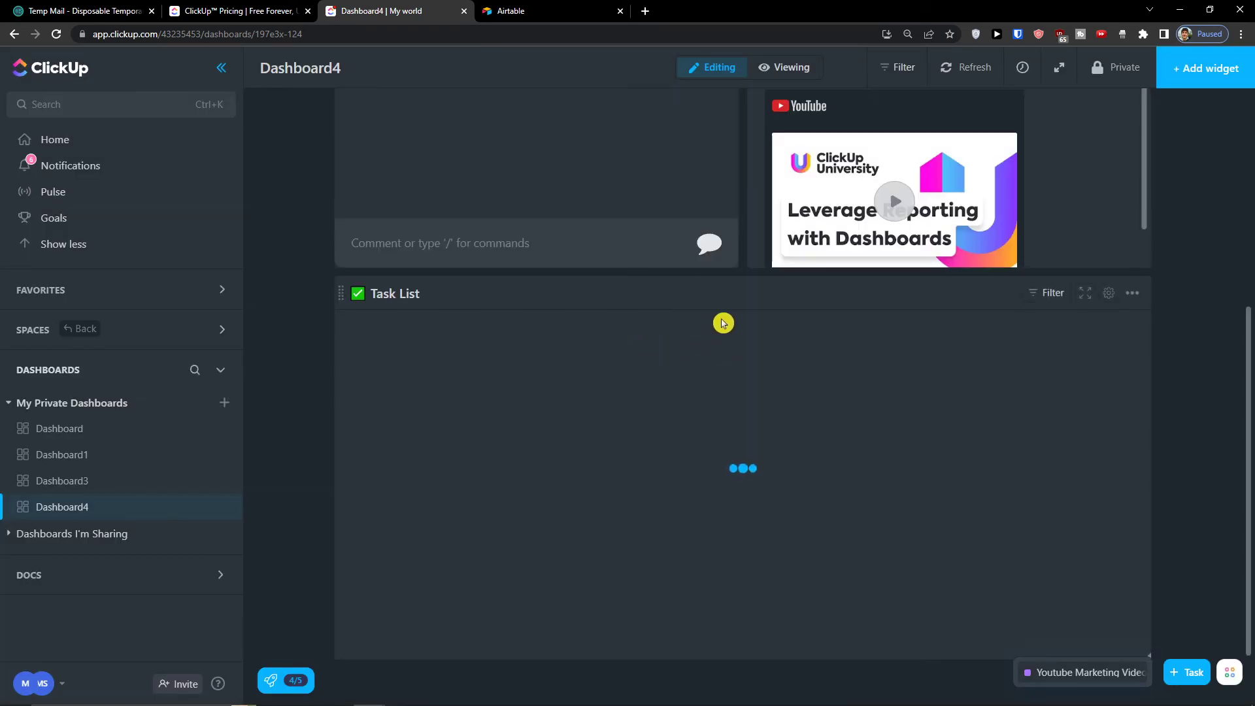
{"action": "scroll", "coordinate": [633, 291], "scroll_direction": "down", "scroll_amount": 5}
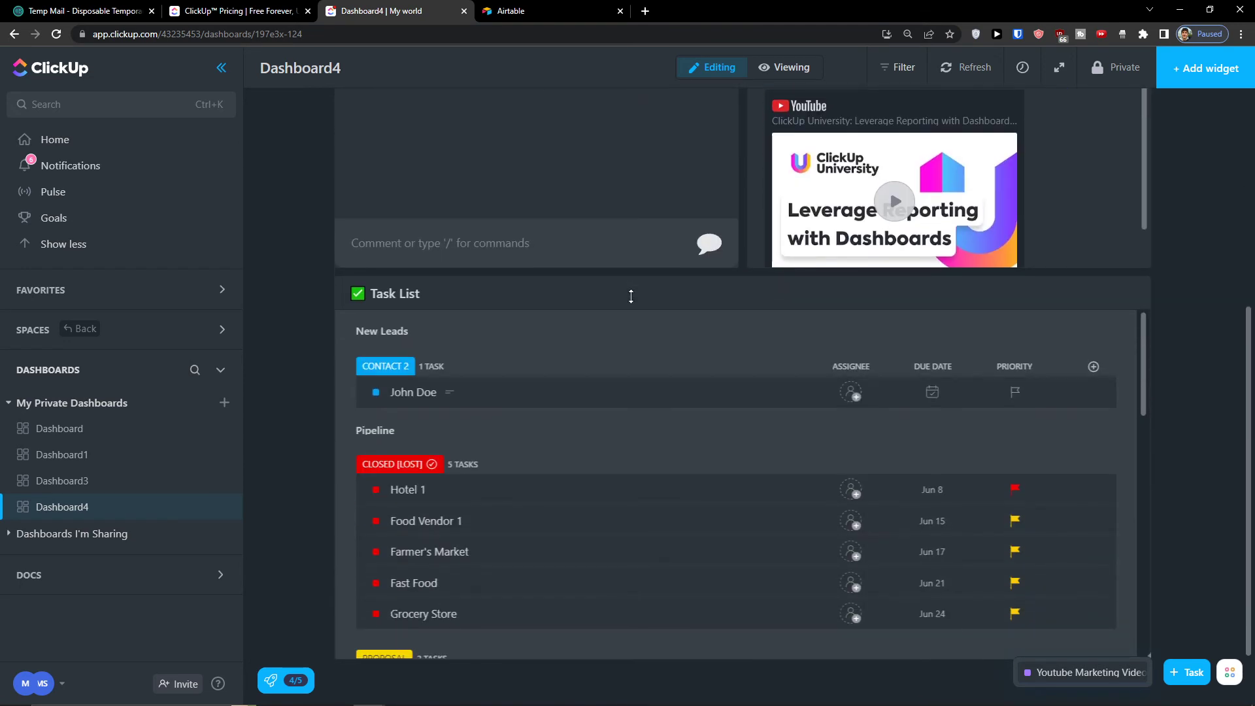
{"action": "scroll", "coordinate": [543, 418], "scroll_direction": "down", "scroll_amount": 10}
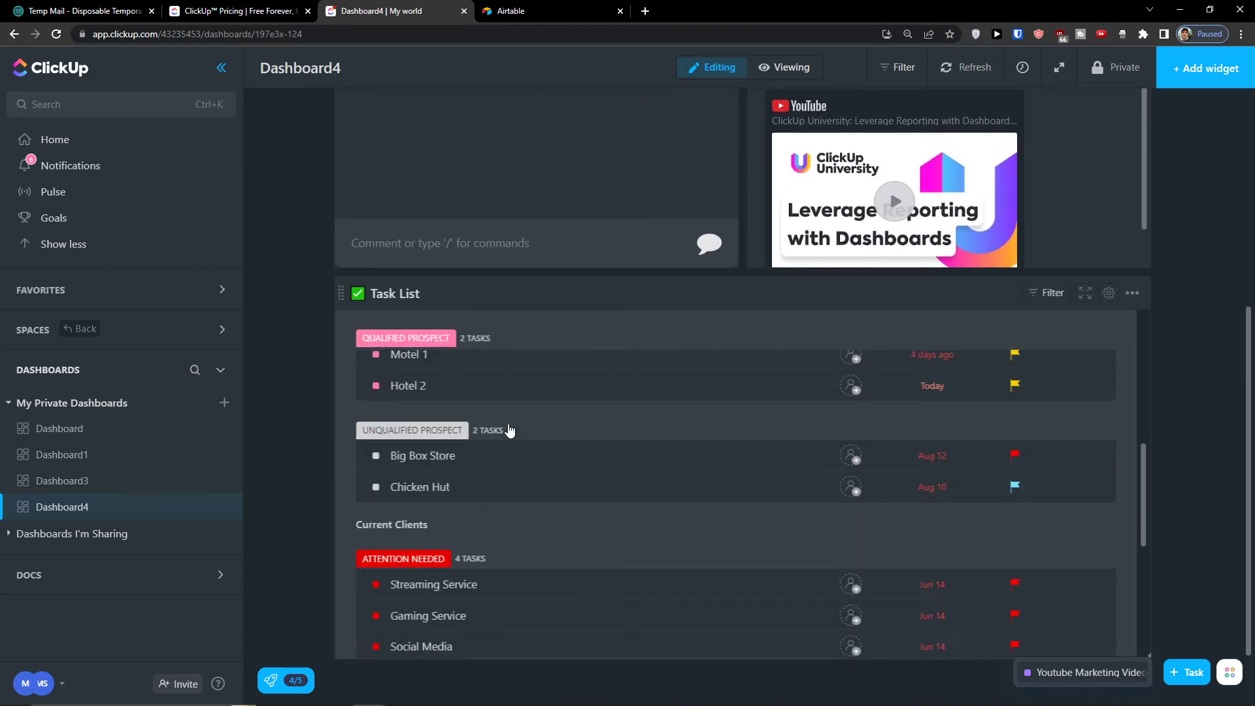
{"action": "scroll", "coordinate": [510, 431], "scroll_direction": "down", "scroll_amount": 10}
{"action": "scroll", "coordinate": [512, 428], "scroll_direction": "up", "scroll_amount": 15}
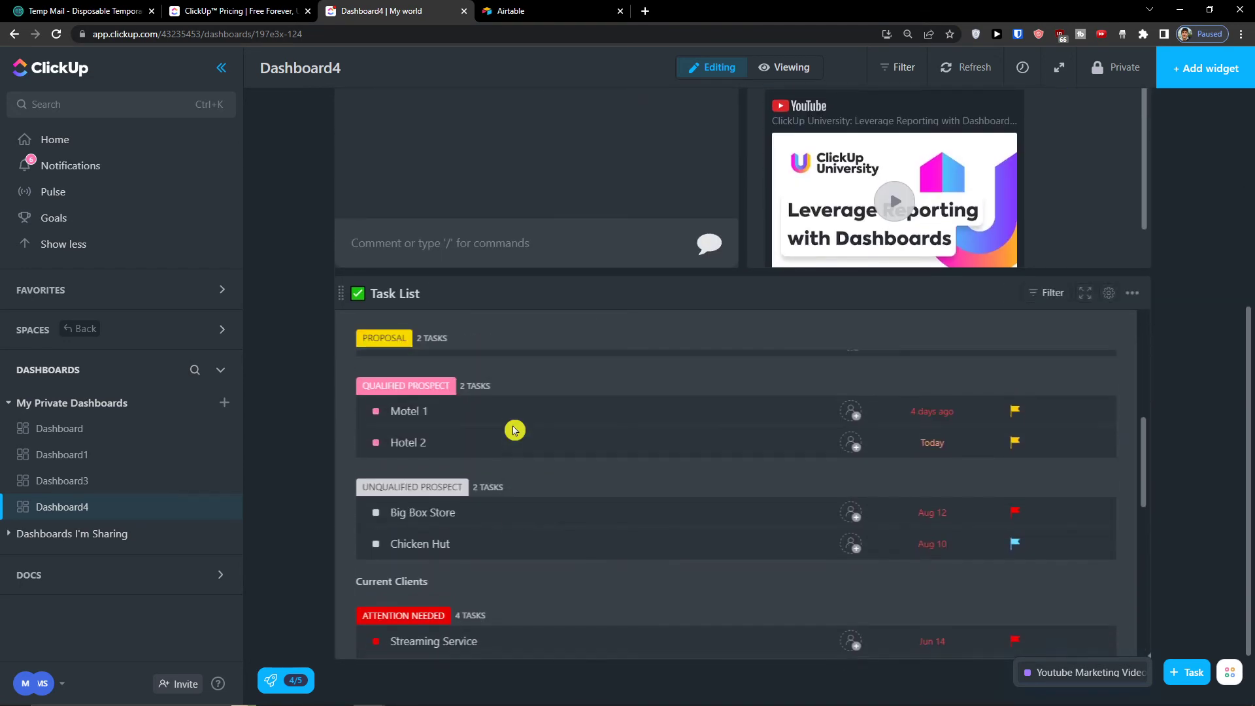
{"action": "scroll", "coordinate": [382, 427], "scroll_direction": "up", "scroll_amount": 8}
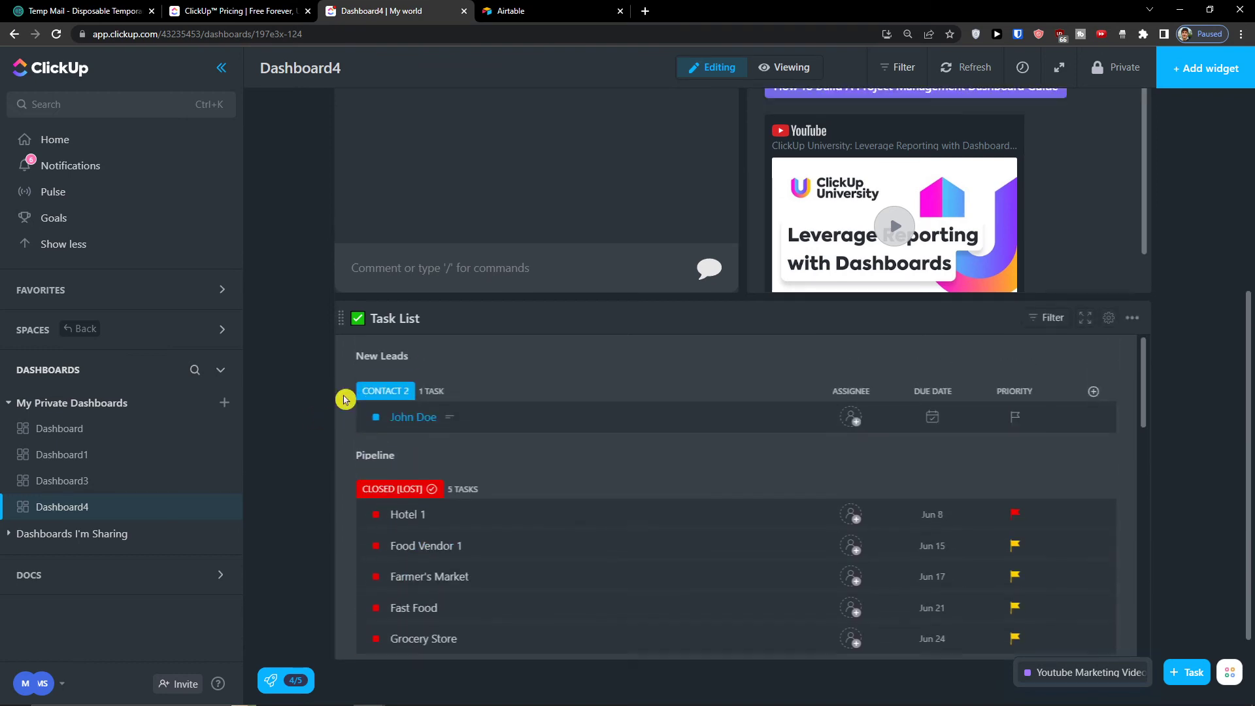
{"action": "mouse_move", "coordinate": [340, 677]}
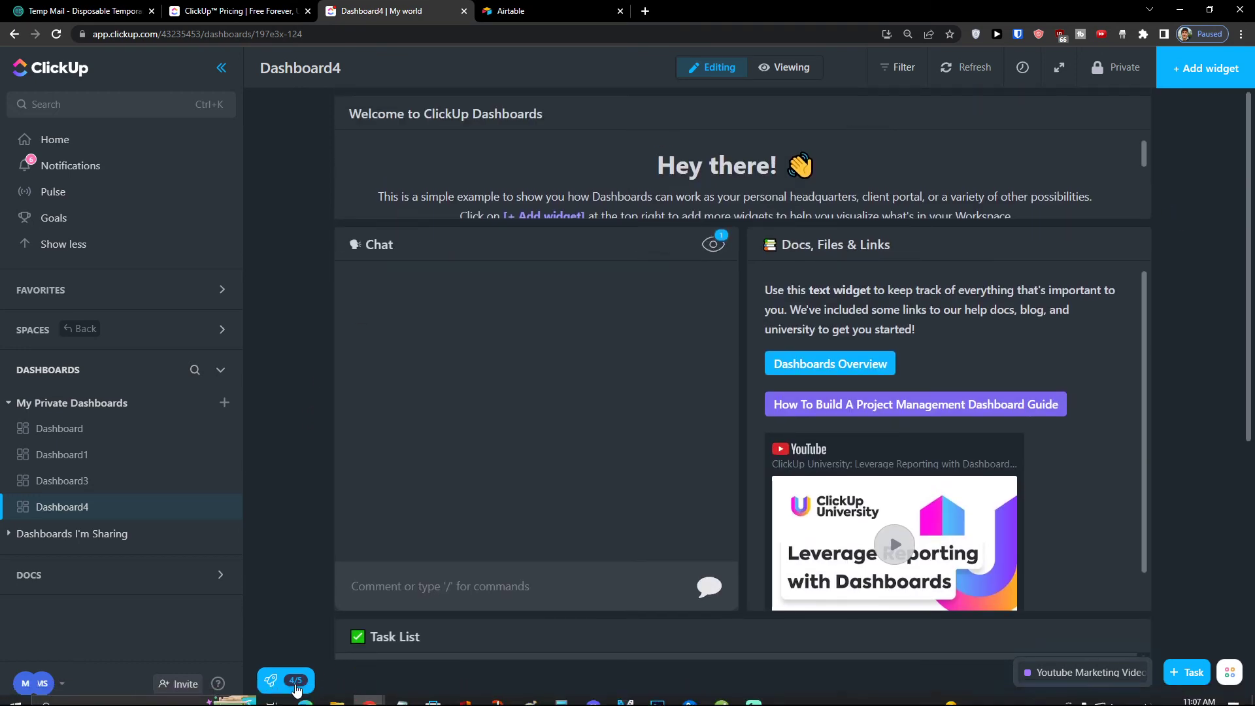
{"action": "left_click", "coordinate": [296, 684]}
Step: Close the checklist and browse Dashboard4's Assignees, Priorities and Tables widget categories
{"action": "left_click", "coordinate": [296, 684]}
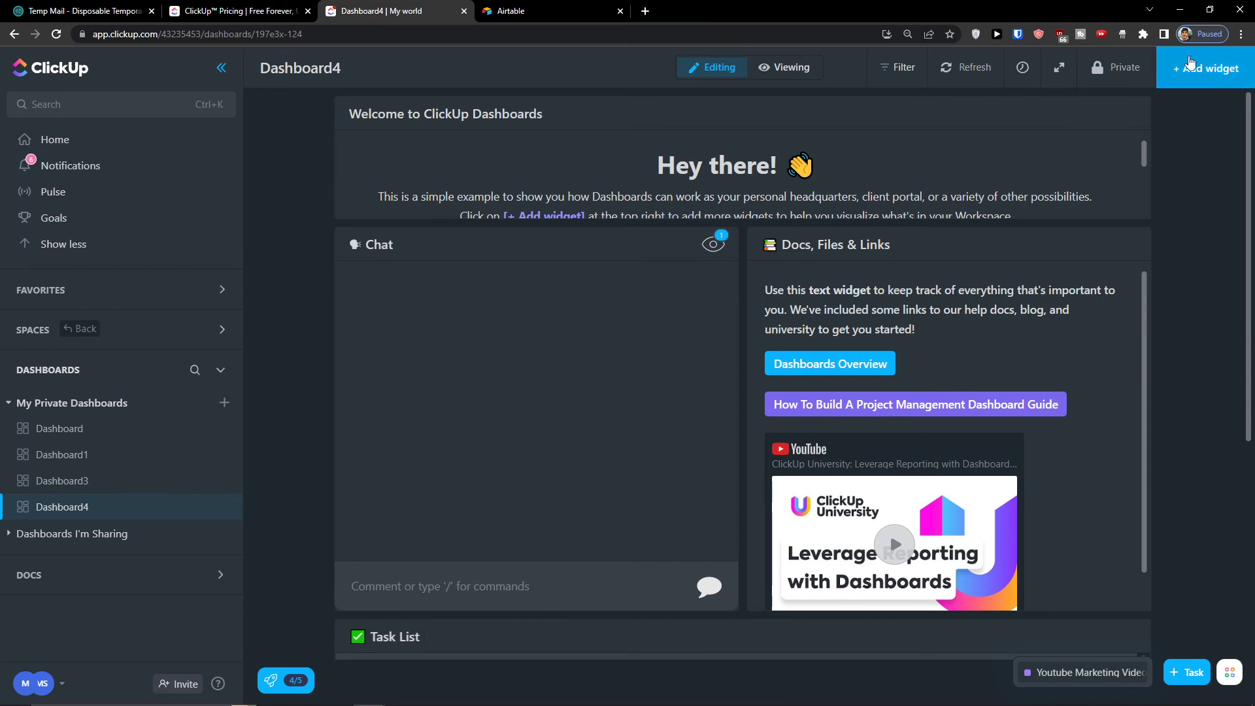
{"action": "left_click", "coordinate": [1203, 68]}
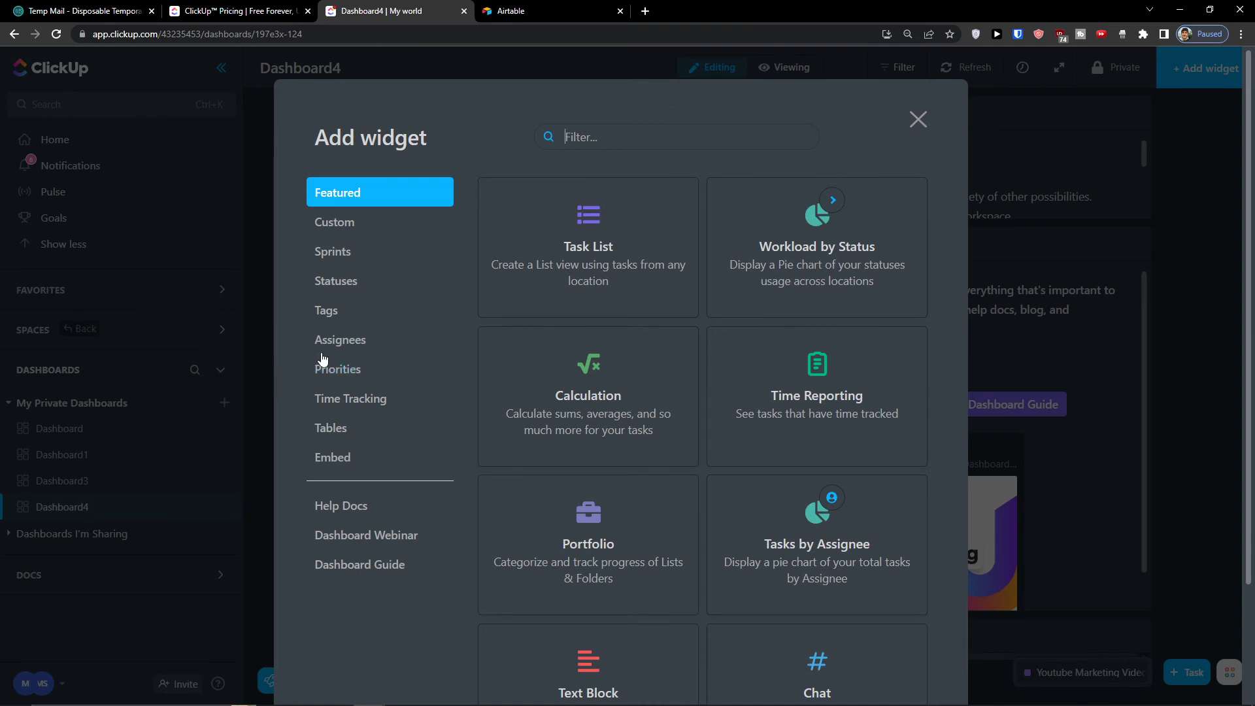
{"action": "left_click", "coordinate": [322, 355]}
{"action": "left_click", "coordinate": [330, 371]}
{"action": "left_click", "coordinate": [331, 426]}
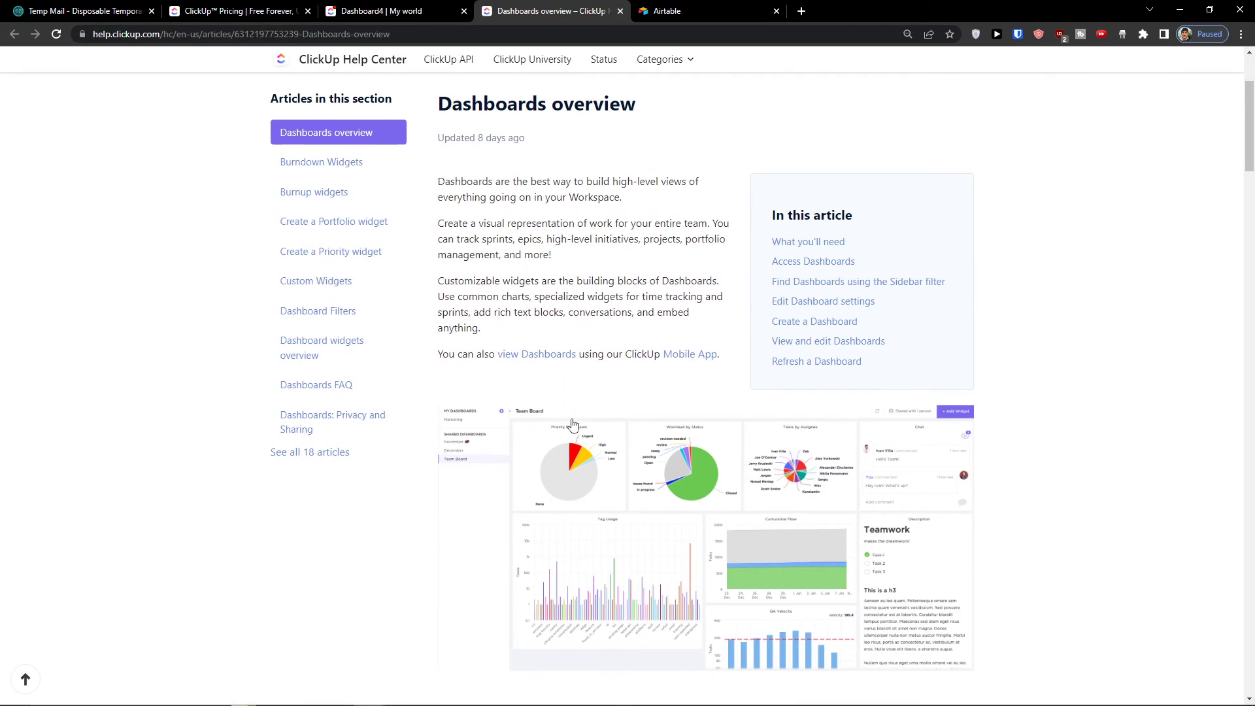
Step: Open the Dashboards overview article's example image, Dashboard.png, full-size in a new tab
{"action": "scroll", "coordinate": [535, 374], "scroll_direction": "down", "scroll_amount": 5}
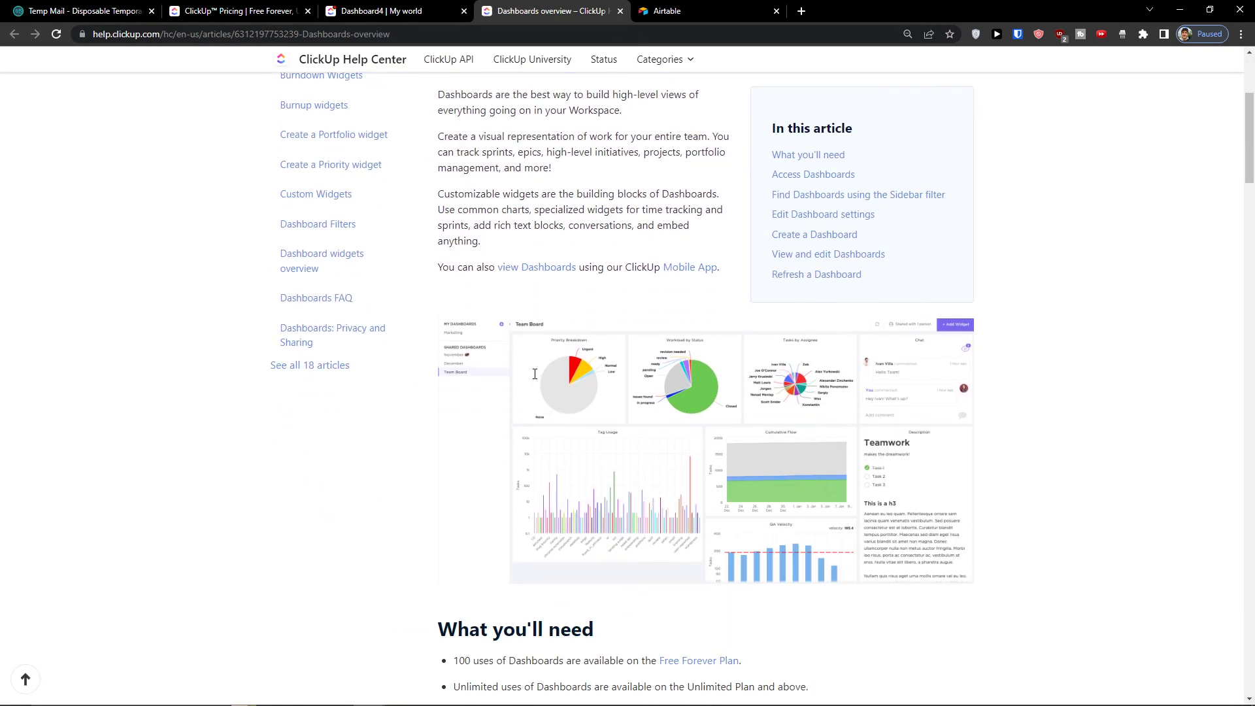
{"action": "scroll", "coordinate": [533, 402], "scroll_direction": "down", "scroll_amount": 6}
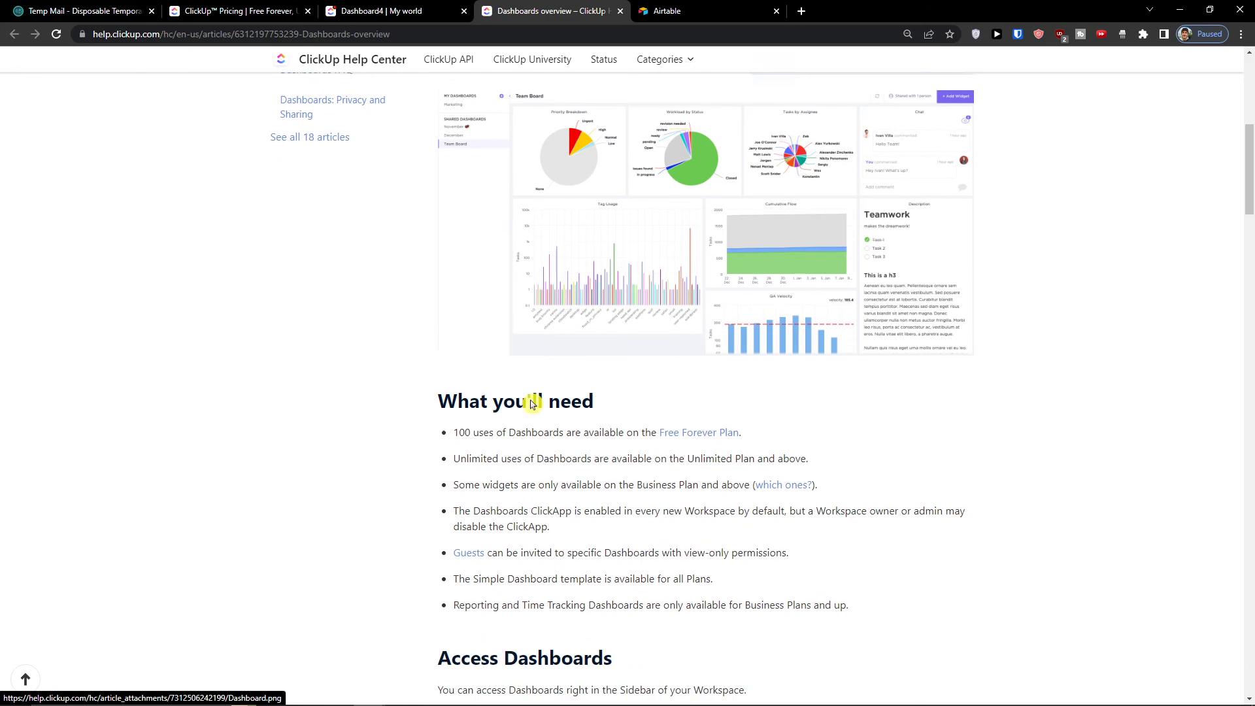
{"action": "scroll", "coordinate": [533, 439], "scroll_direction": "up", "scroll_amount": 7}
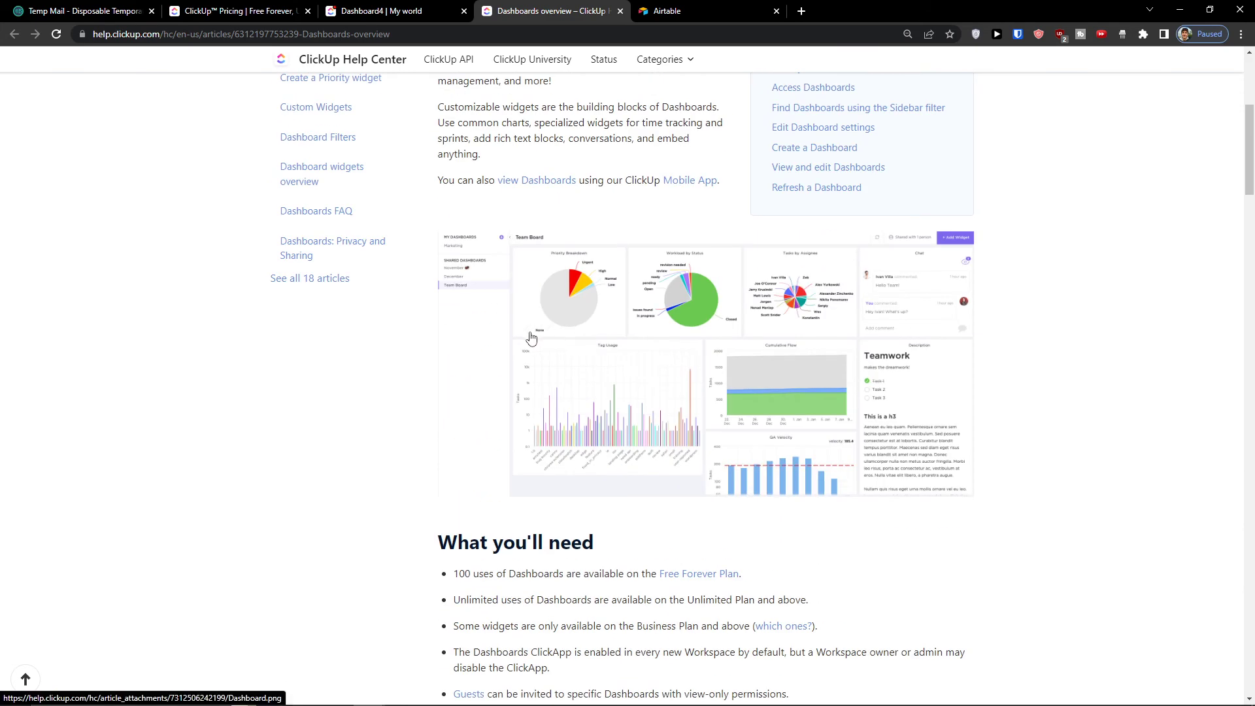
{"action": "middle_click", "coordinate": [529, 338]}
{"action": "left_click", "coordinate": [683, 10]}
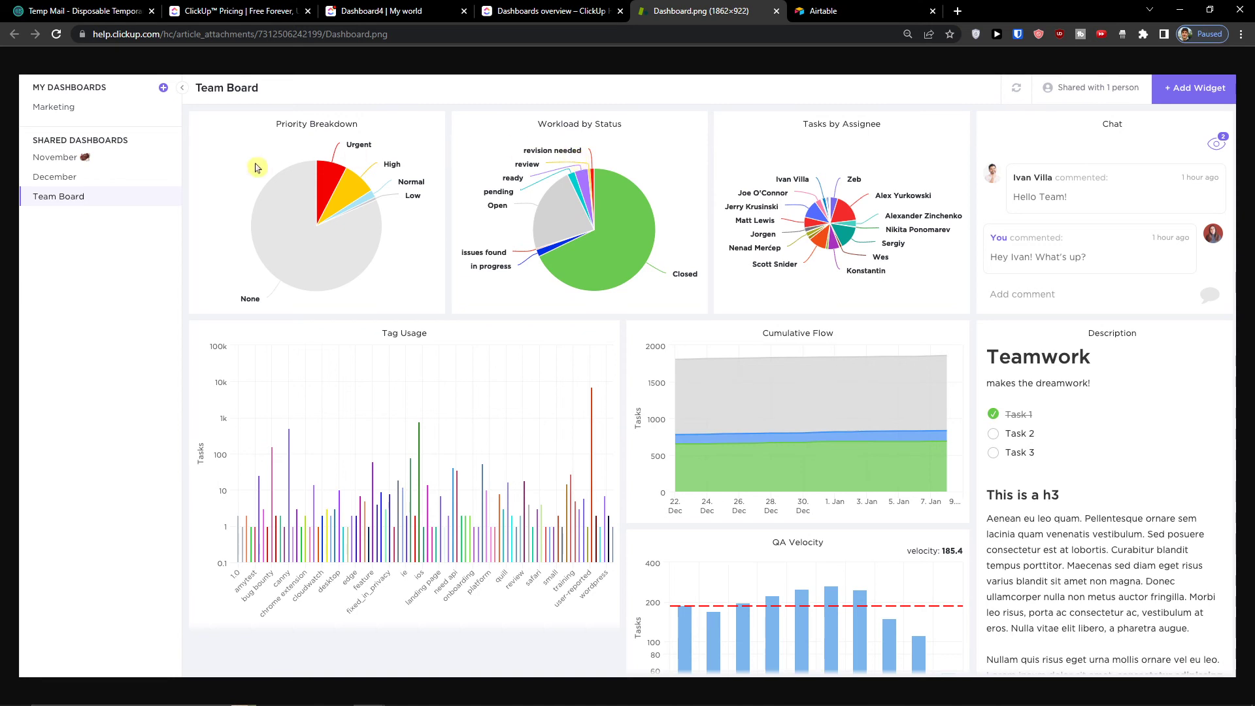
Step: Back in Dashboard4's widget picker, choose the Statuses > Workload by Status pie chart
{"action": "left_click", "coordinate": [370, 12]}
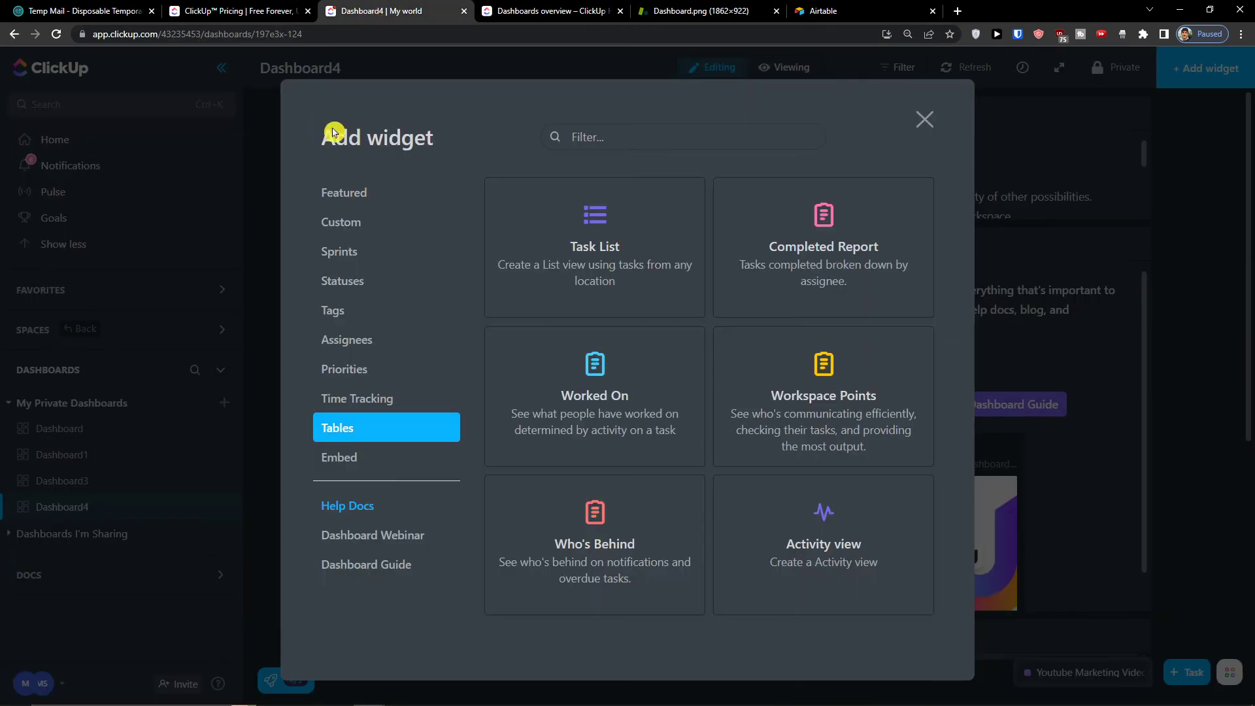
{"action": "left_click", "coordinate": [359, 198]}
{"action": "scroll", "coordinate": [589, 287], "scroll_direction": "down", "scroll_amount": 2}
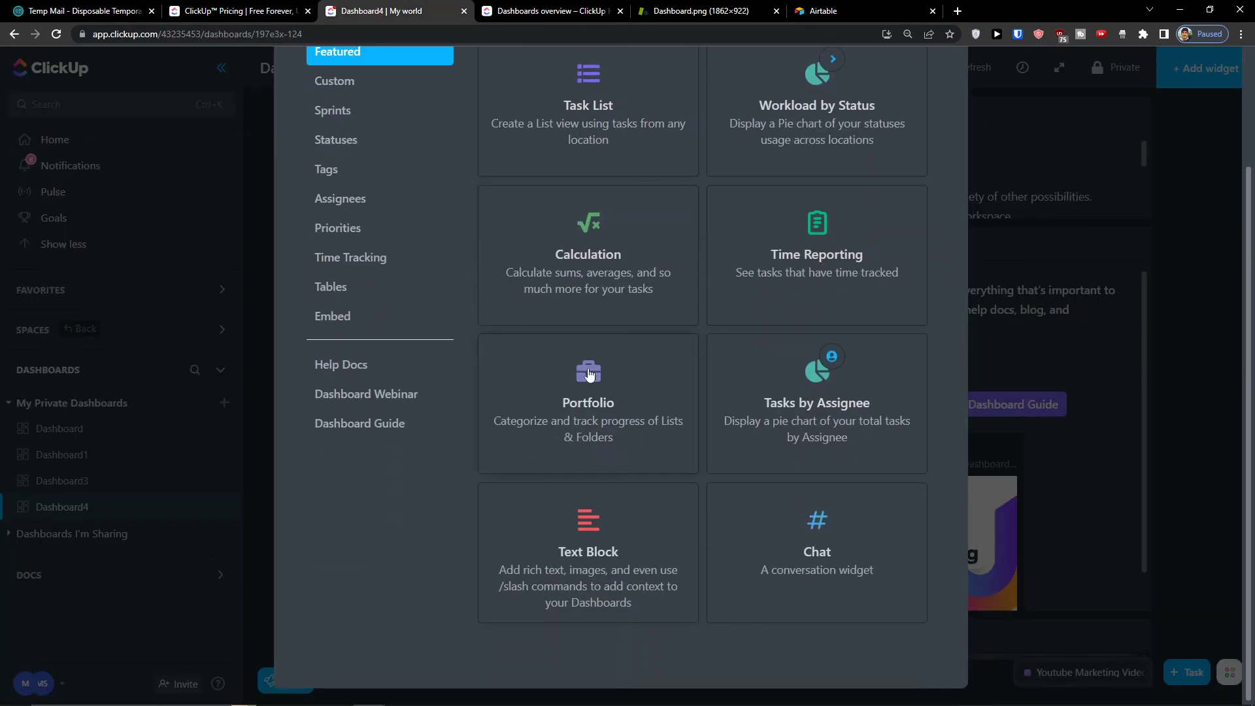
{"action": "left_click", "coordinate": [401, 110]}
{"action": "left_click", "coordinate": [374, 279]}
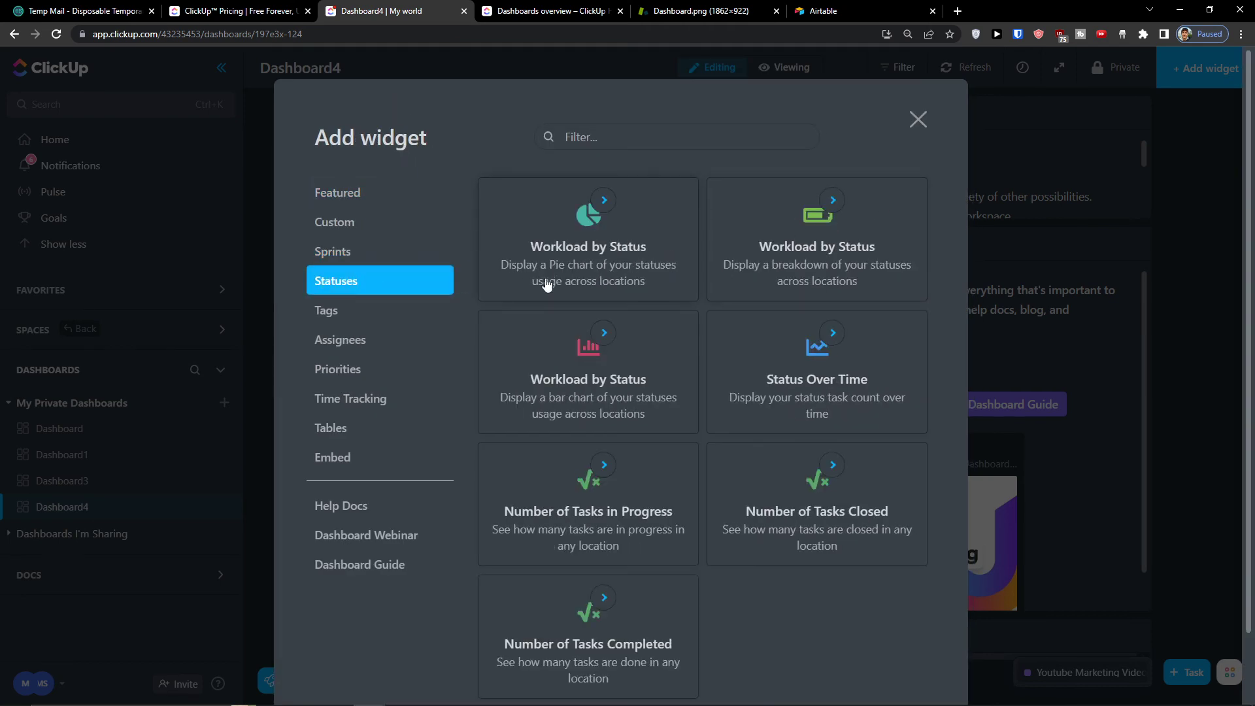
{"action": "left_click", "coordinate": [588, 297]}
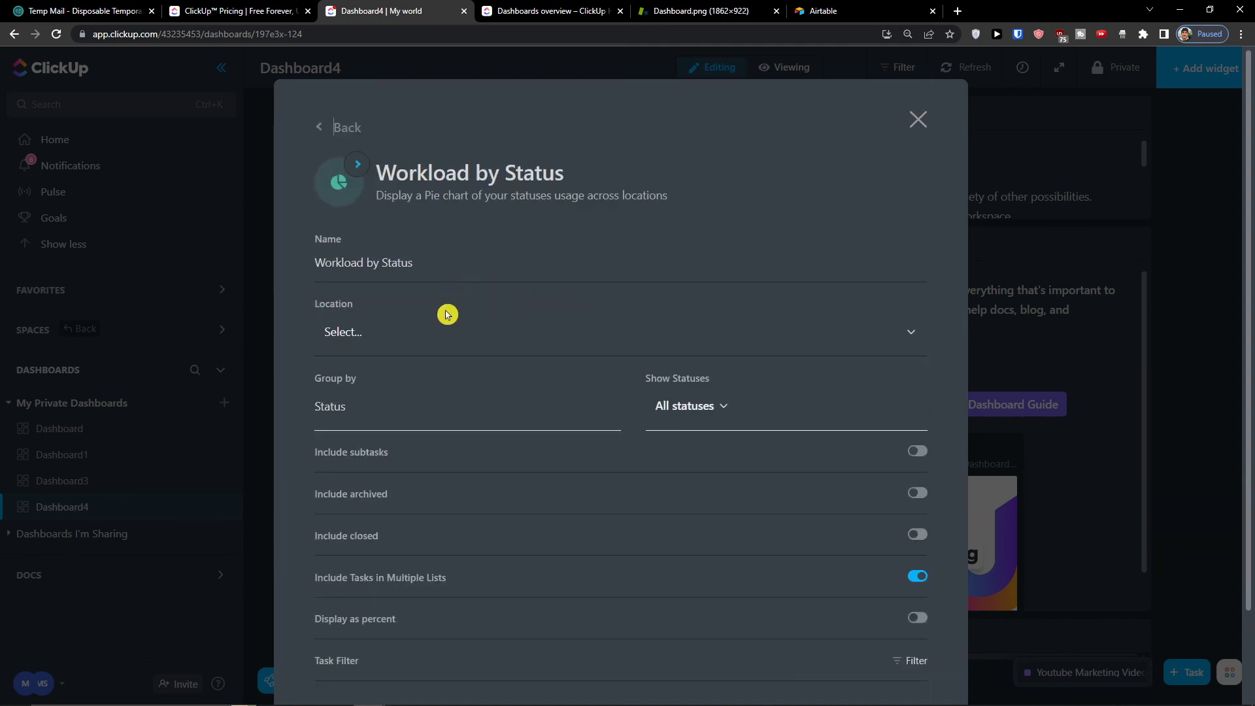
Step: Set the pie chart's location to the To do list with Active statuses and add it
{"action": "left_click", "coordinate": [422, 345]}
{"action": "left_click", "coordinate": [736, 409]}
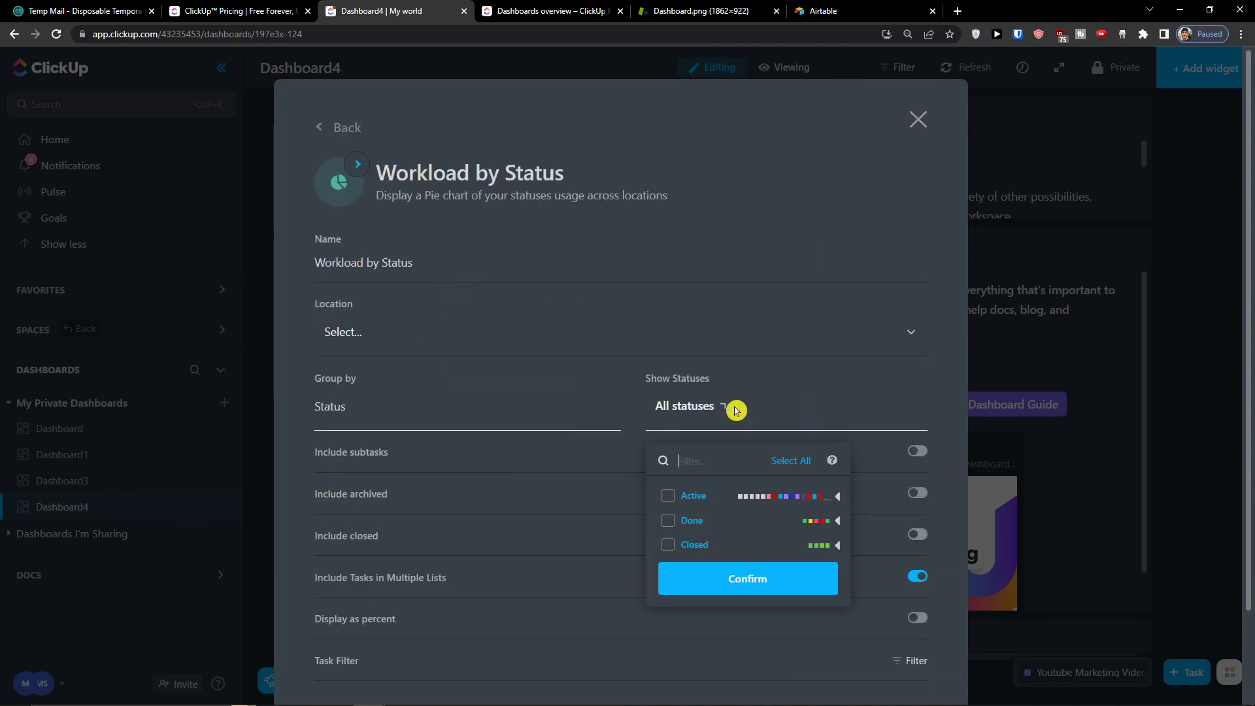
{"action": "left_click", "coordinate": [536, 428]}
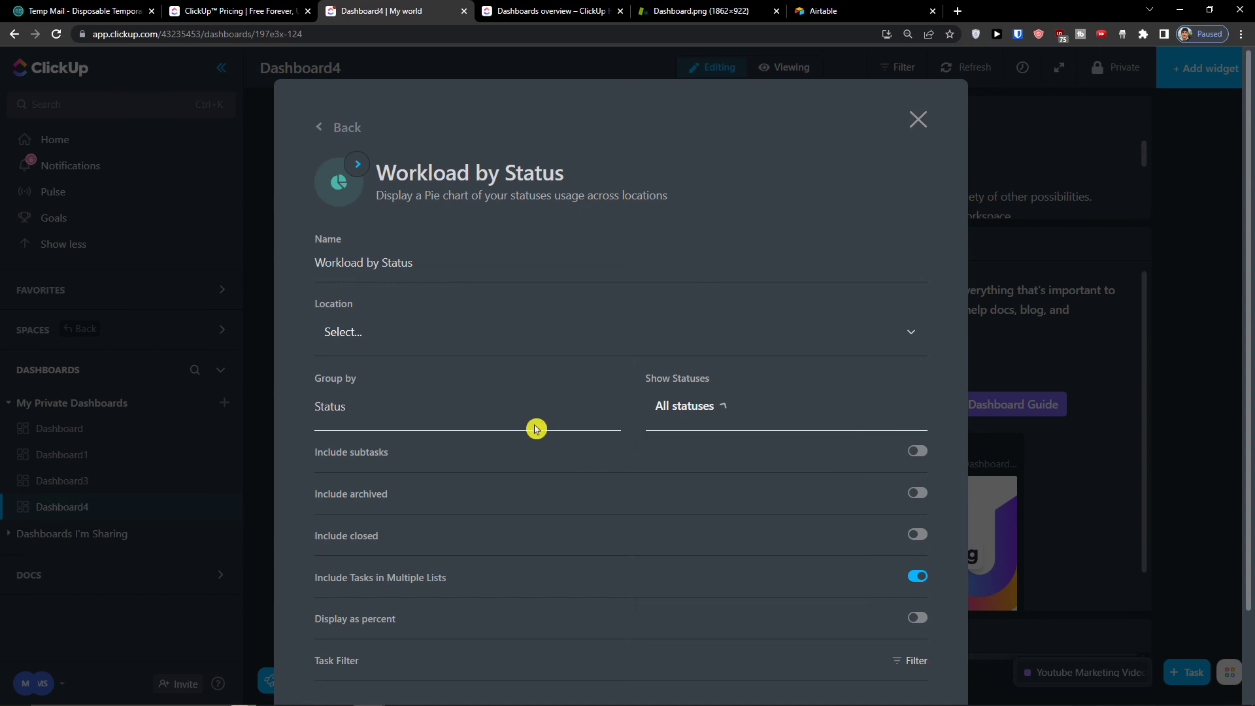
{"action": "left_click", "coordinate": [354, 337]}
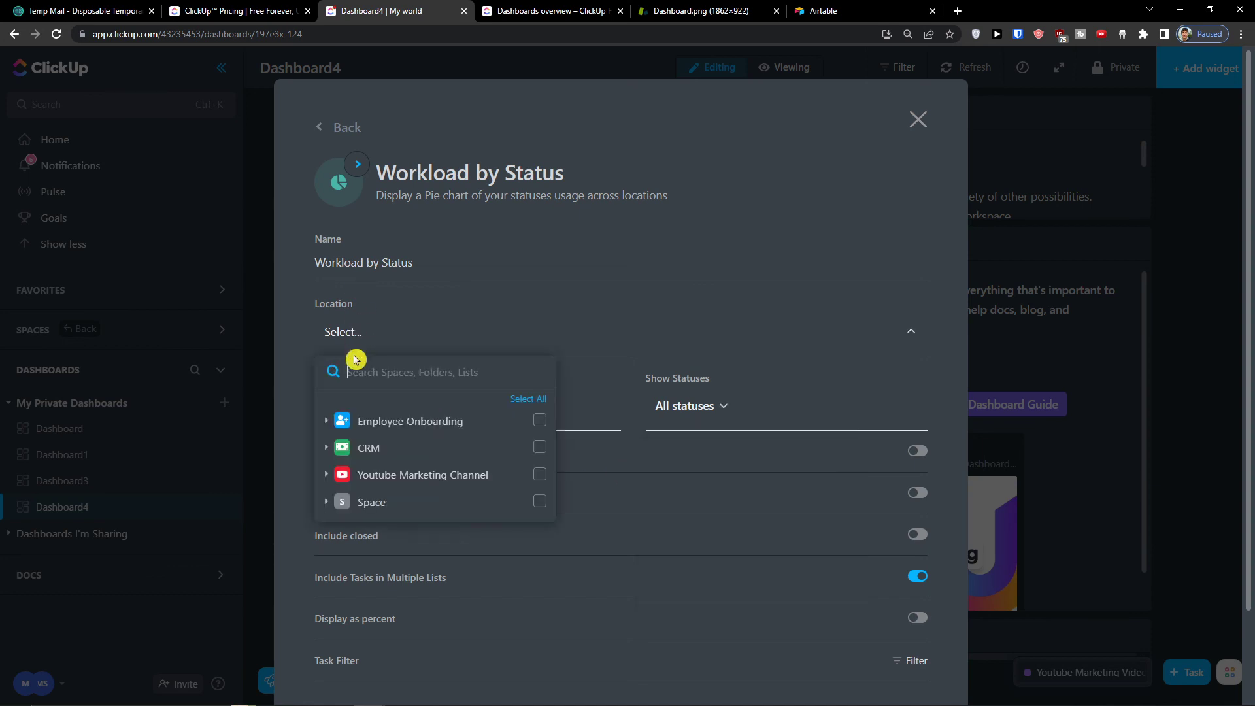
{"action": "left_click", "coordinate": [364, 474]}
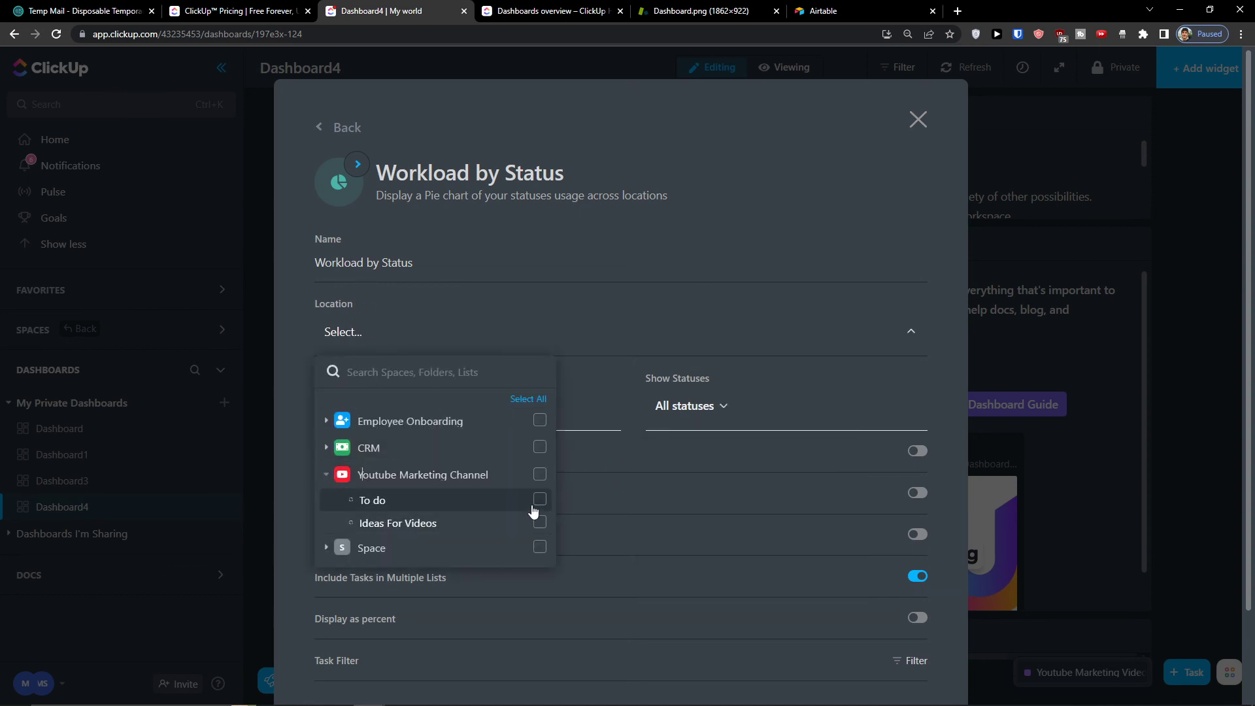
{"action": "left_click", "coordinate": [569, 415]}
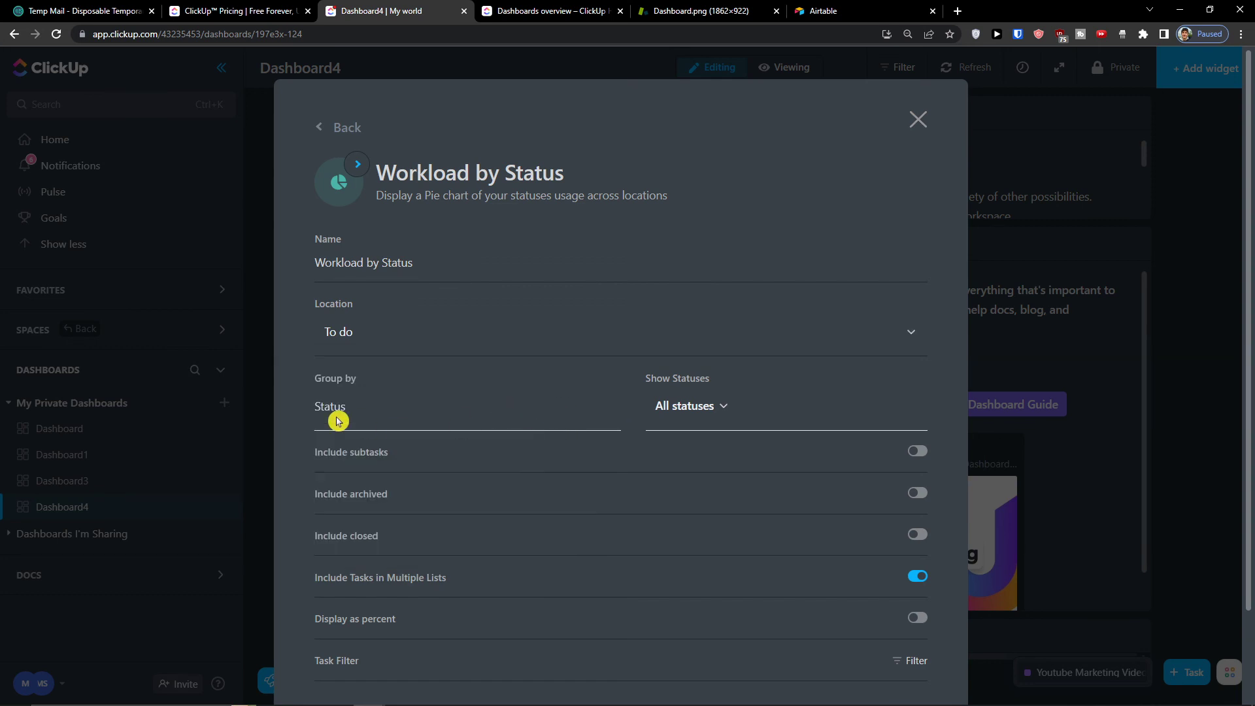
{"action": "left_click", "coordinate": [705, 405]}
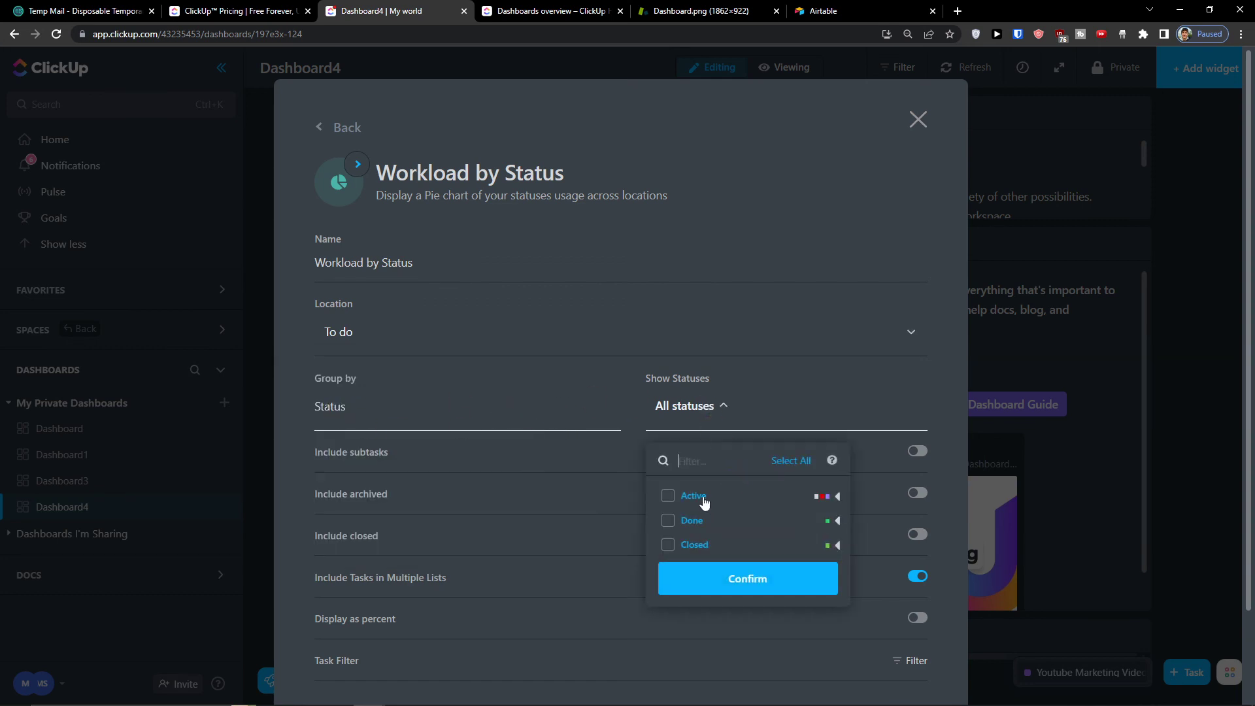
{"action": "left_click", "coordinate": [738, 593]}
{"action": "scroll", "coordinate": [726, 393], "scroll_direction": "down", "scroll_amount": 3}
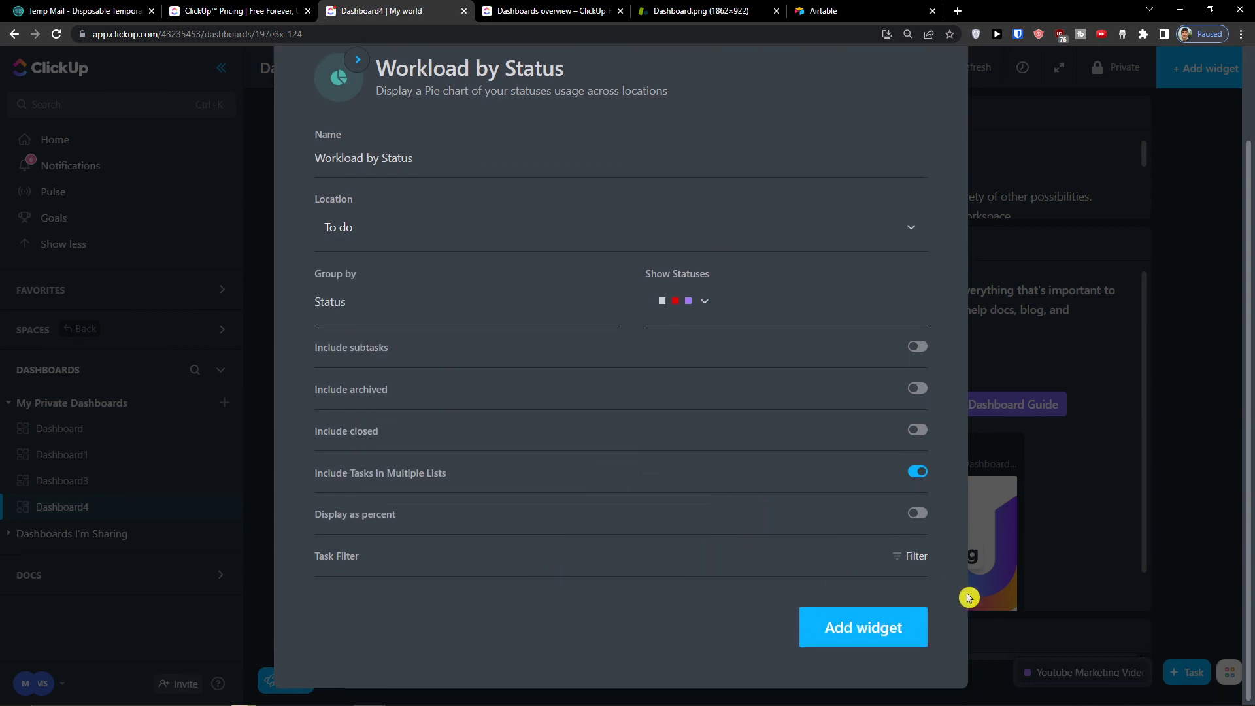
{"action": "left_click", "coordinate": [883, 625]}
Step: Compare with Dashboard.png, then drag the Workload by Status widget's left edge rightward on Dashboard4
{"action": "scroll", "coordinate": [798, 389], "scroll_direction": "down", "scroll_amount": 10}
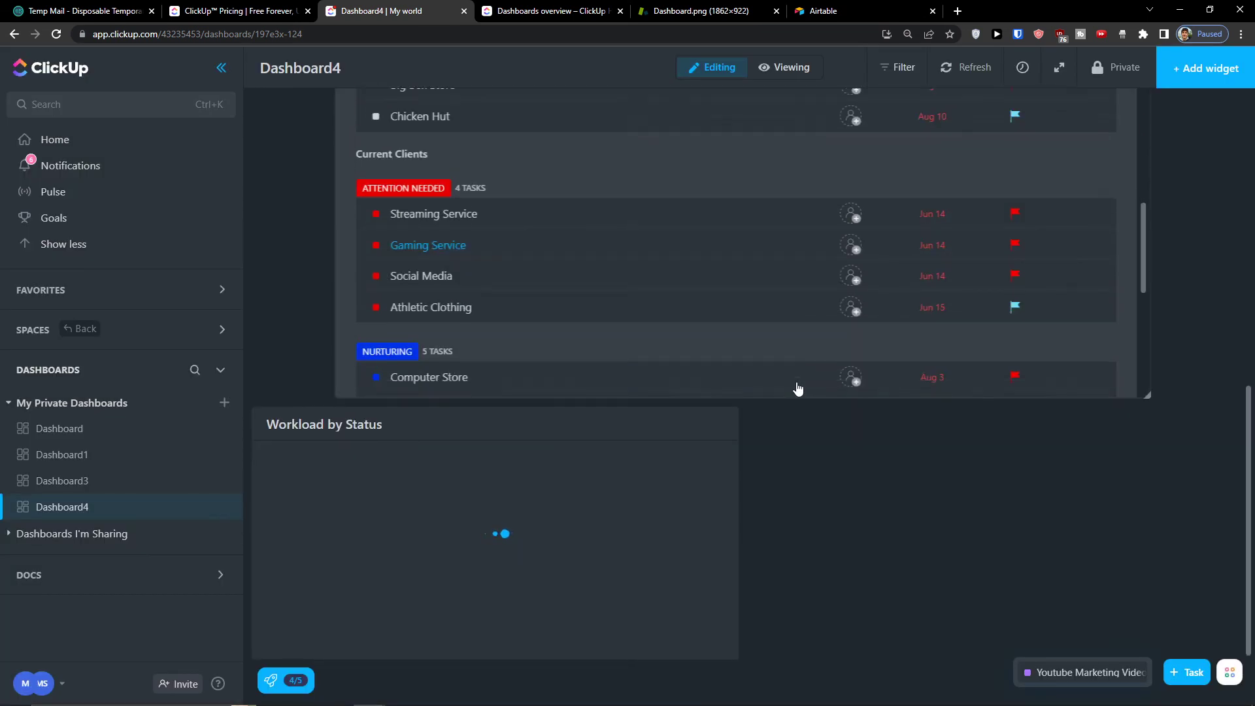
{"action": "left_click", "coordinate": [761, 5]}
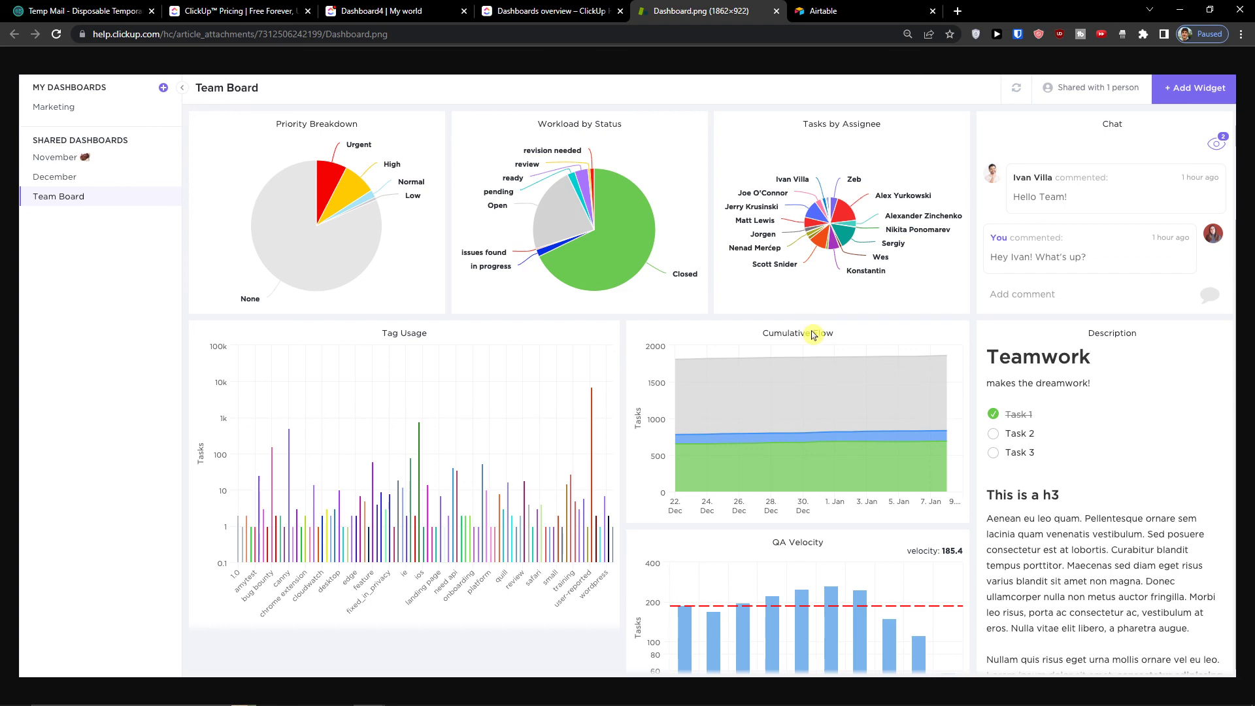
{"action": "left_click", "coordinate": [553, 10]}
{"action": "left_click", "coordinate": [376, 11]}
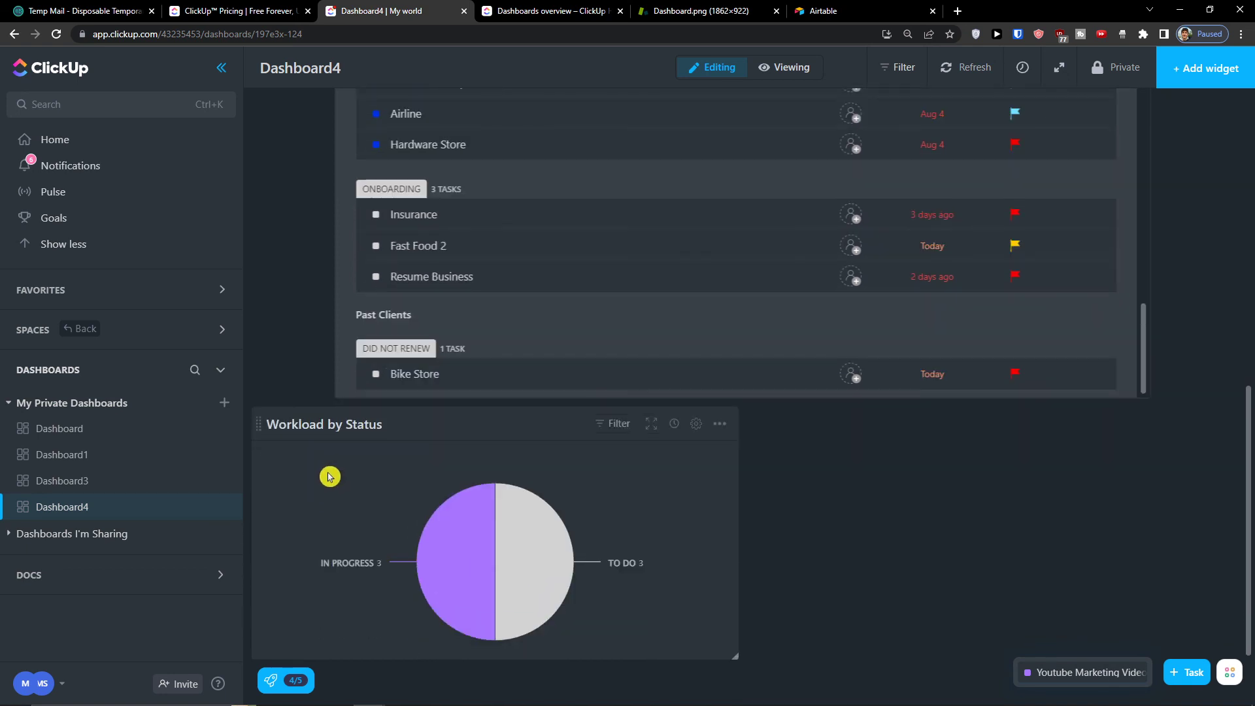
{"action": "left_click_drag", "start_coordinate": [254, 422], "coordinate": [340, 440]}
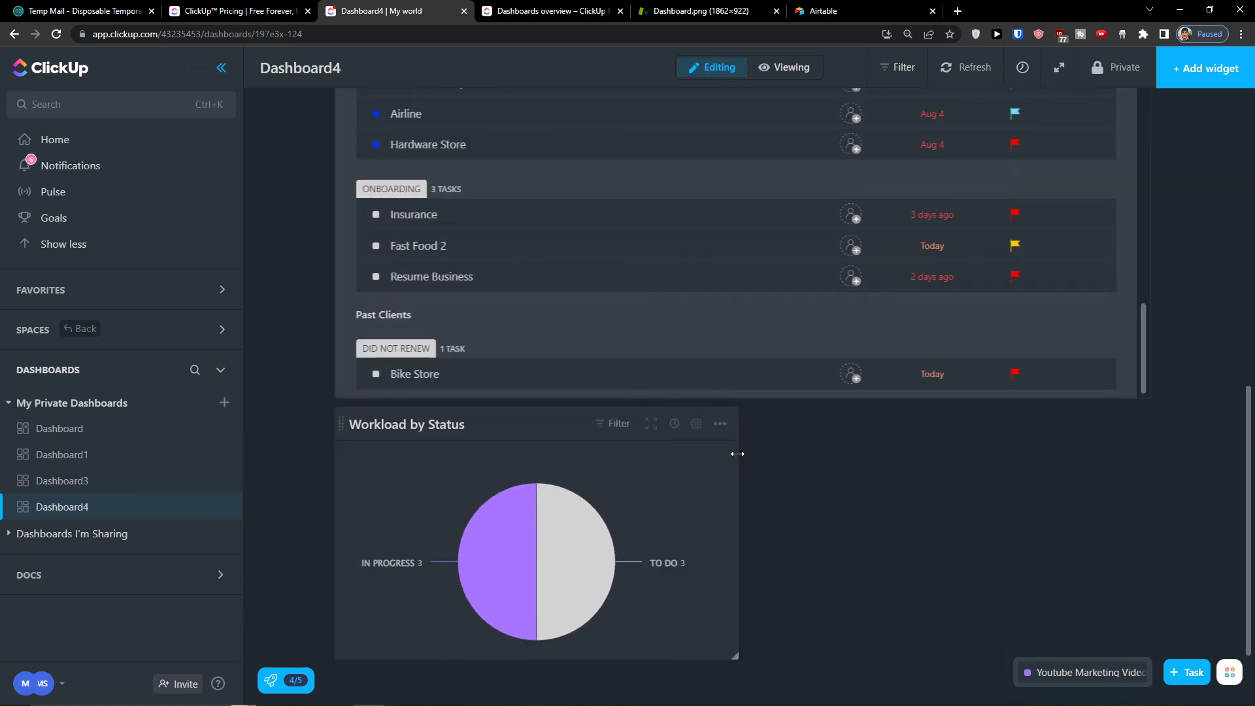
{"action": "scroll", "coordinate": [849, 471], "scroll_direction": "up", "scroll_amount": 6}
{"action": "scroll", "coordinate": [1242, 353], "scroll_direction": "up", "scroll_amount": 1}
{"action": "scroll", "coordinate": [1155, 333], "scroll_direction": "up", "scroll_amount": 5}
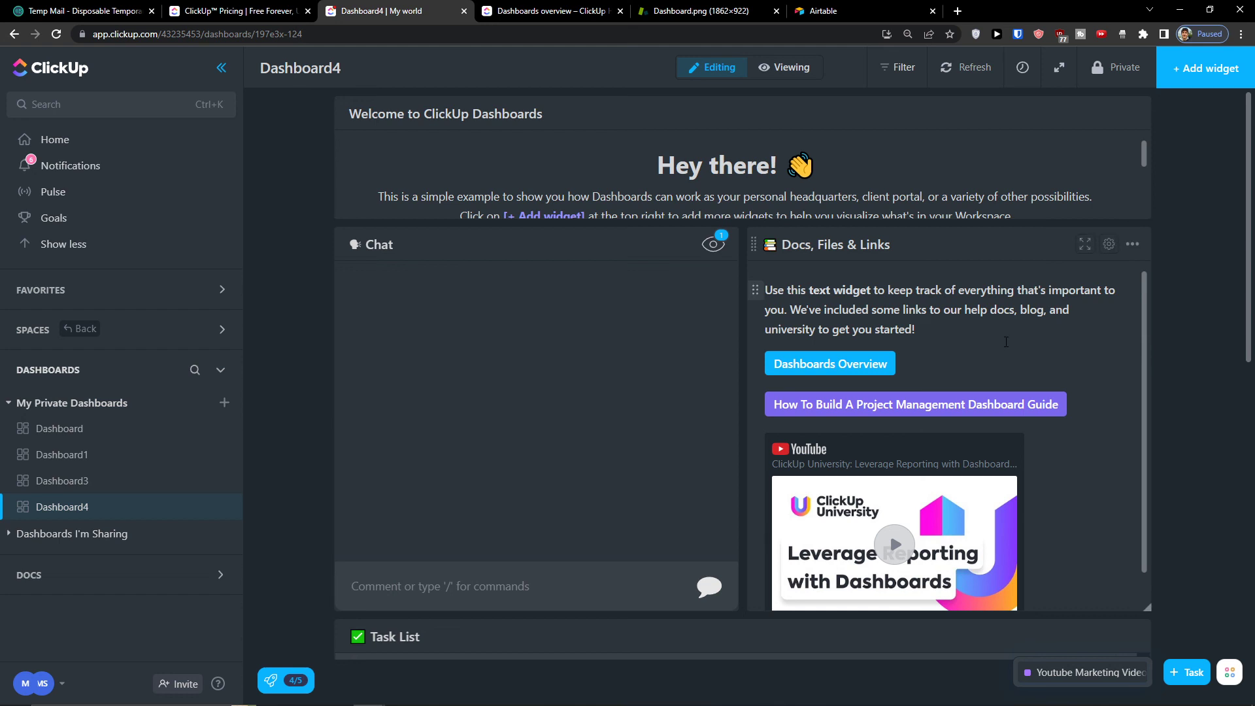
Step: Open the dashboard named Dashboard from the sidebar
{"action": "mouse_move", "coordinate": [220, 438]}
{"action": "left_click", "coordinate": [124, 437]}
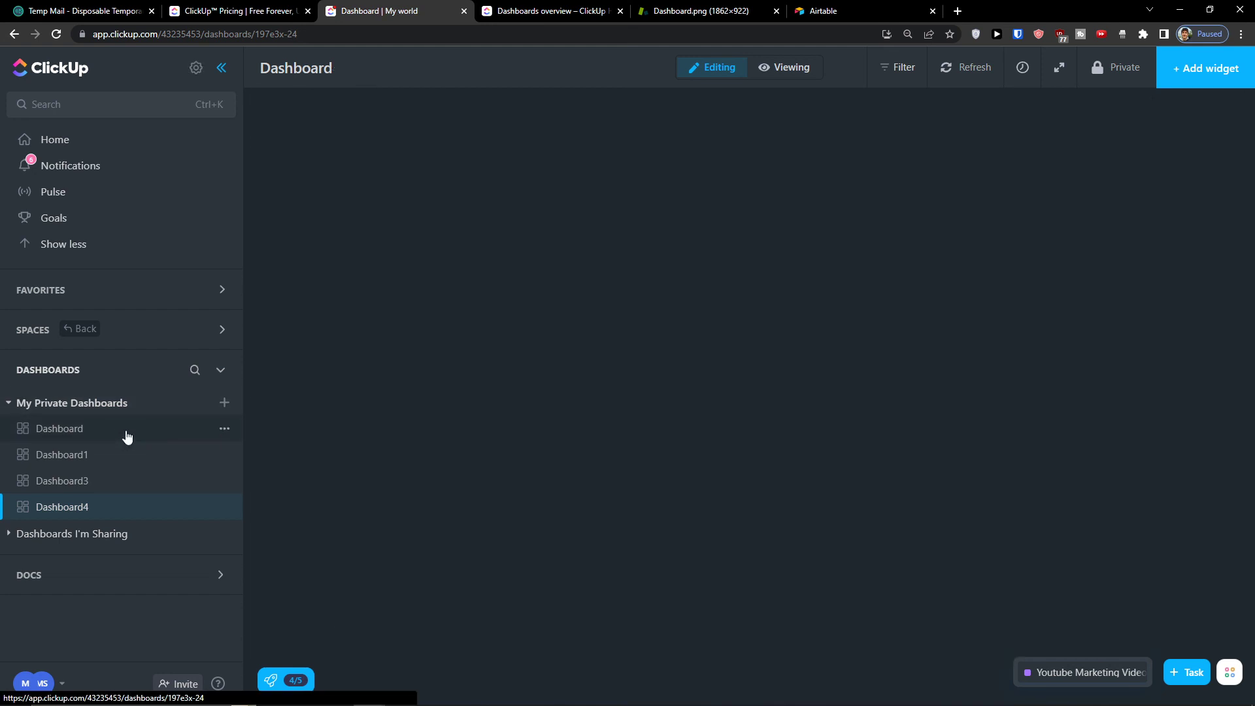
{"action": "scroll", "coordinate": [409, 391], "scroll_direction": "up", "scroll_amount": 8}
{"action": "scroll", "coordinate": [409, 391], "scroll_direction": "up", "scroll_amount": 3}
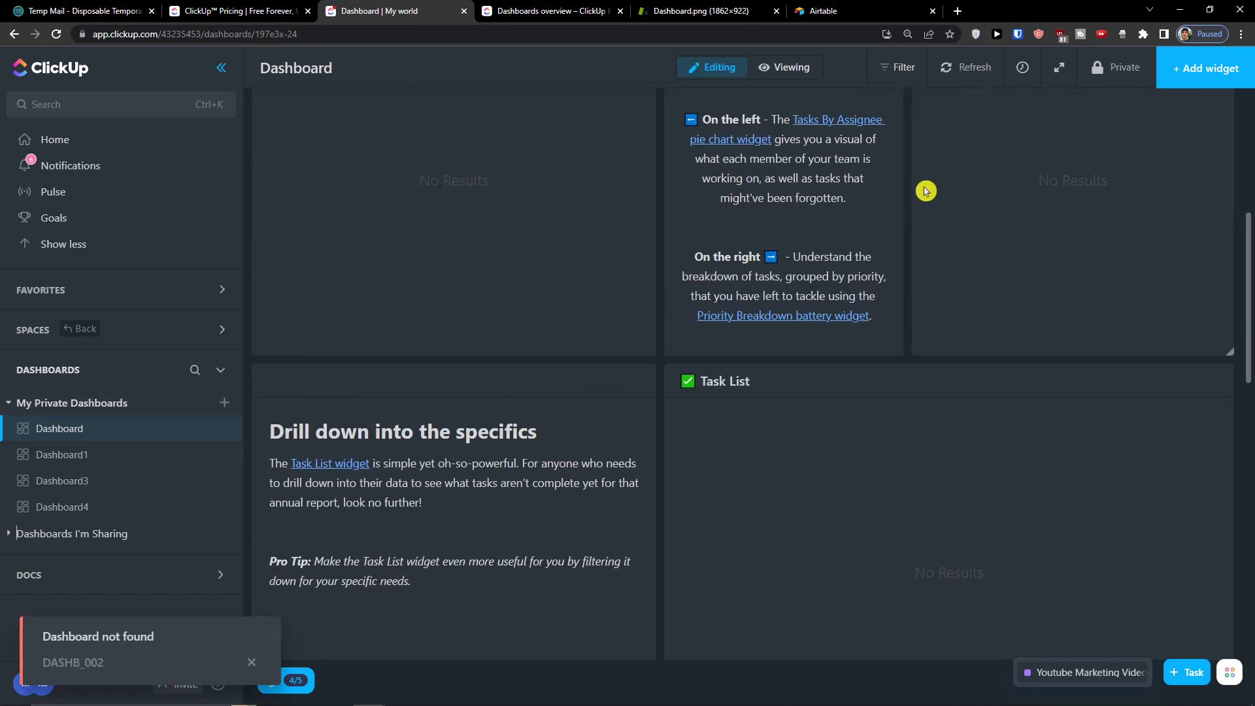
Step: Add a Priorities > Total High Tasks widget with location CRM
{"action": "left_click", "coordinate": [1228, 77]}
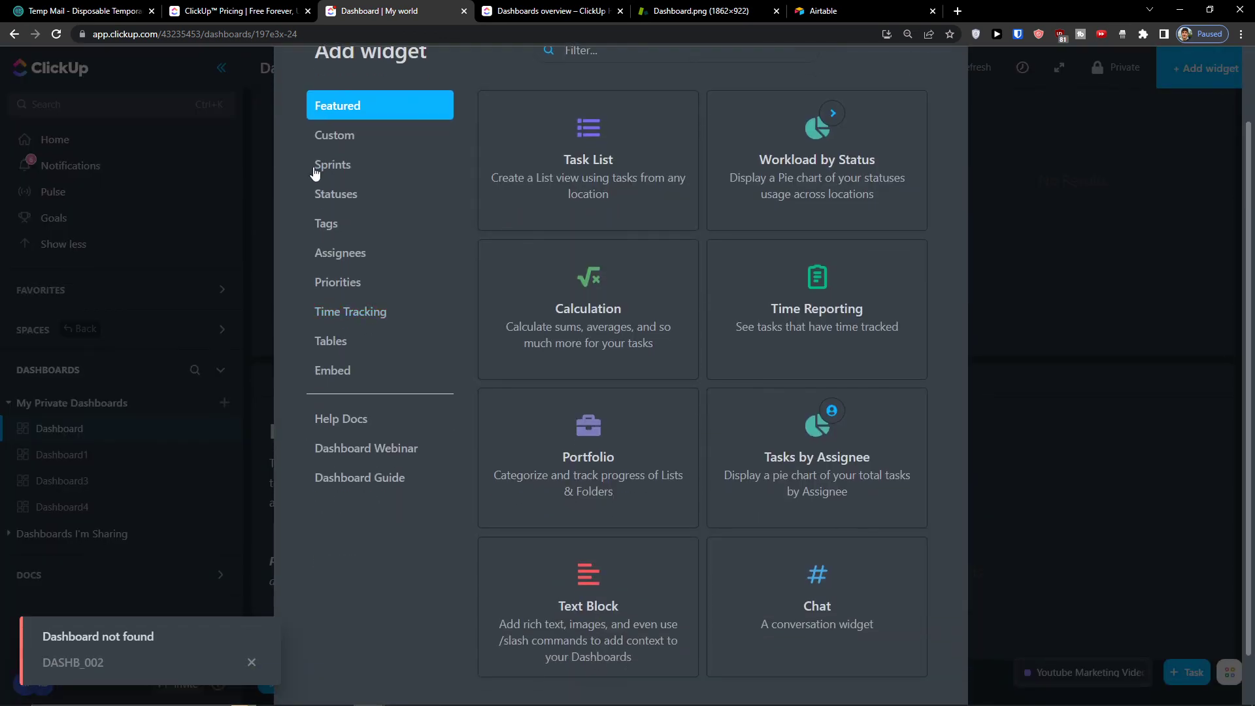
{"action": "left_click", "coordinate": [319, 170]}
{"action": "left_click", "coordinate": [345, 281]}
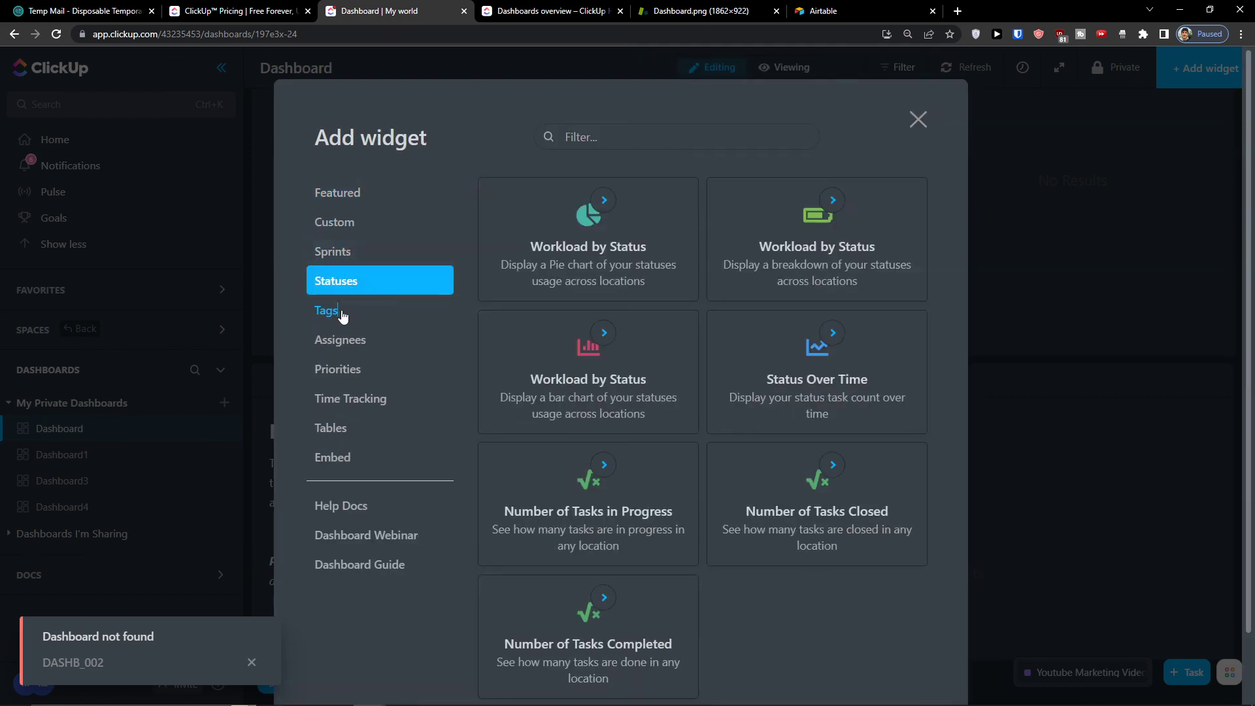
{"action": "left_click", "coordinate": [342, 317]}
{"action": "left_click", "coordinate": [363, 339]}
{"action": "left_click", "coordinate": [353, 368]}
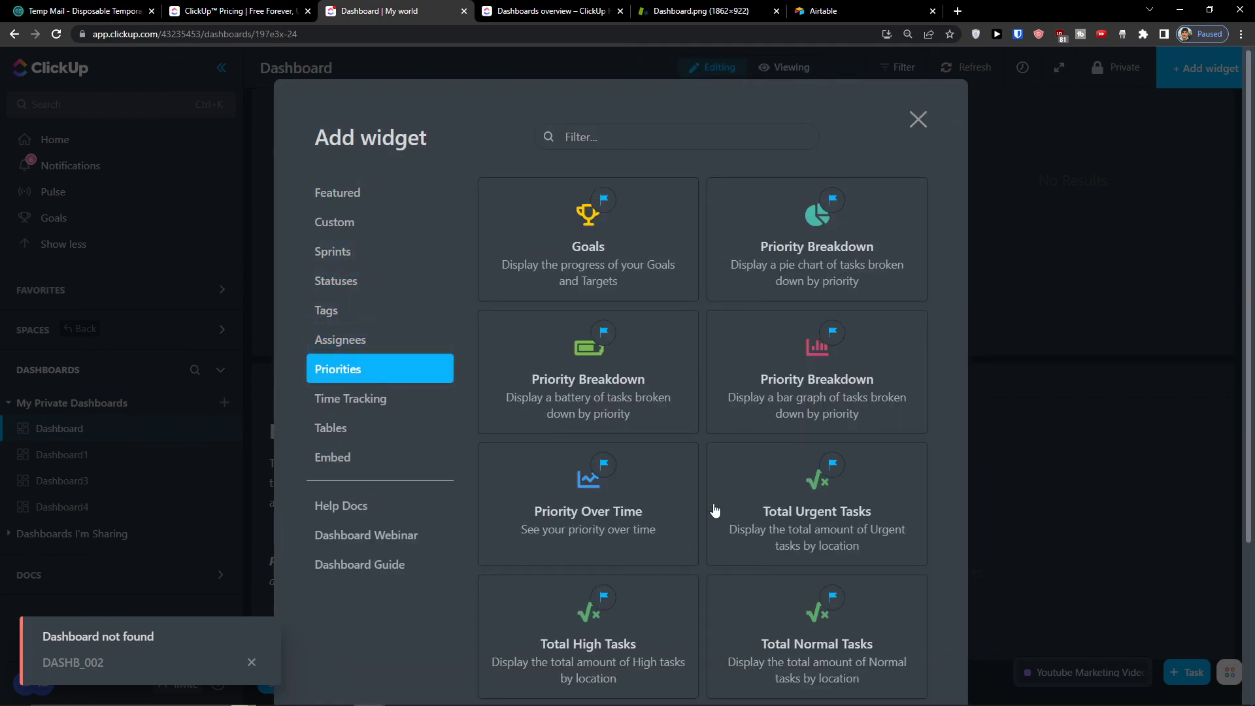
{"action": "scroll", "coordinate": [714, 511], "scroll_direction": "down", "scroll_amount": 3}
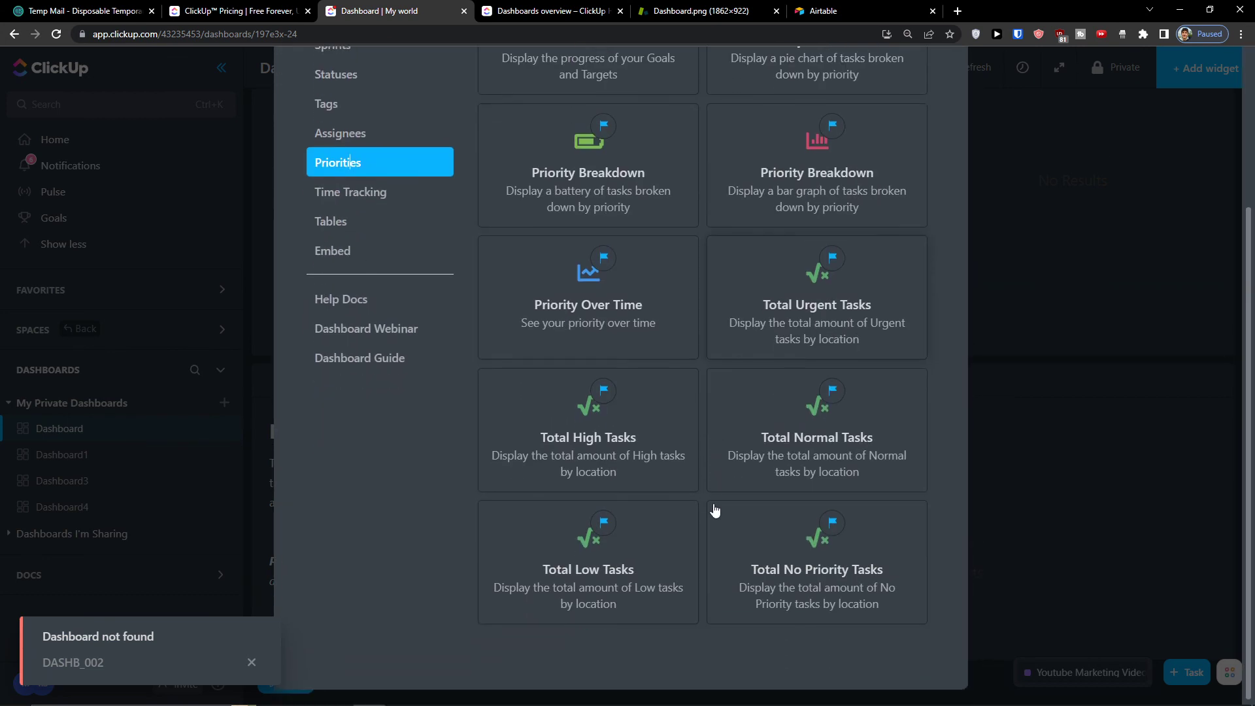
{"action": "left_click", "coordinate": [567, 467]}
{"action": "left_click", "coordinate": [743, 330]}
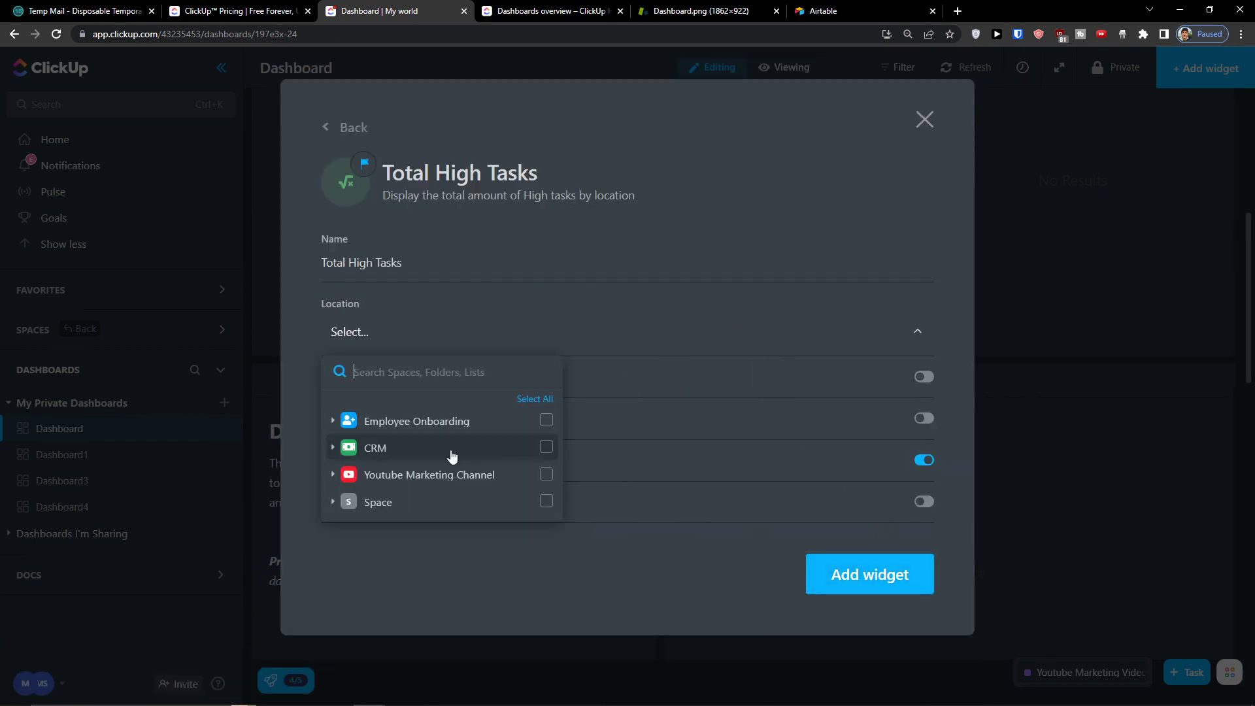
{"action": "left_click", "coordinate": [750, 562]}
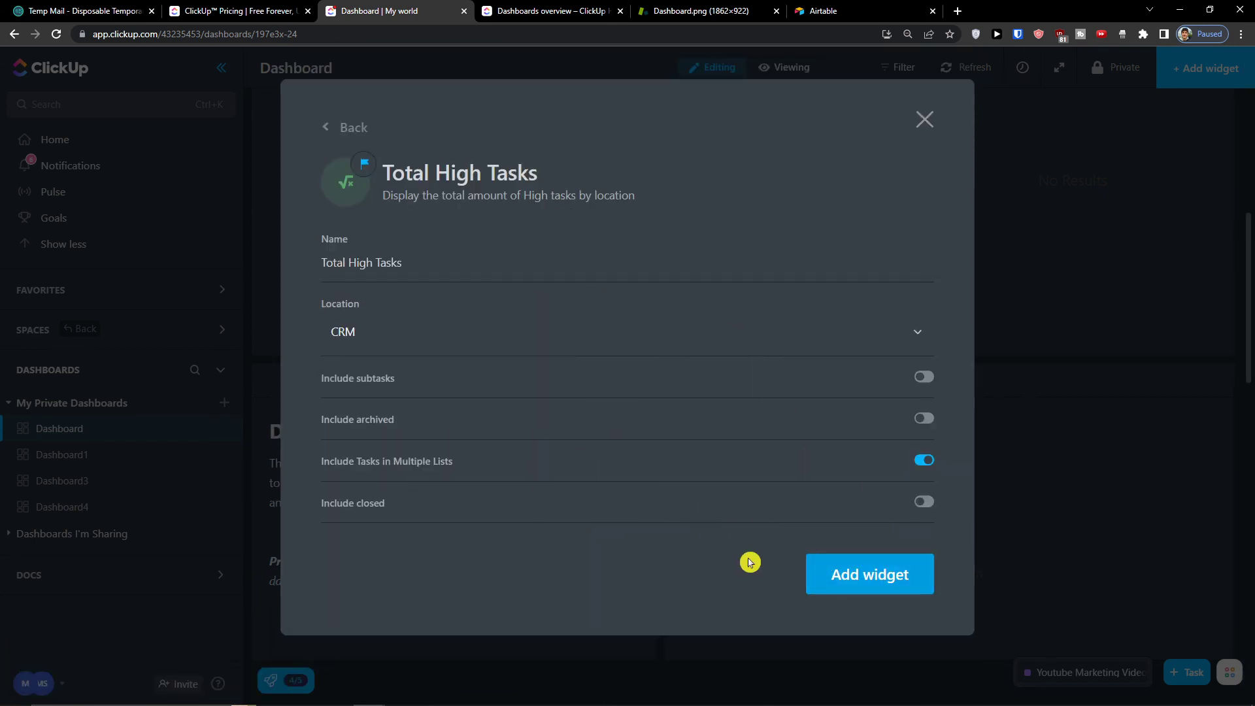
{"action": "left_click", "coordinate": [808, 574]}
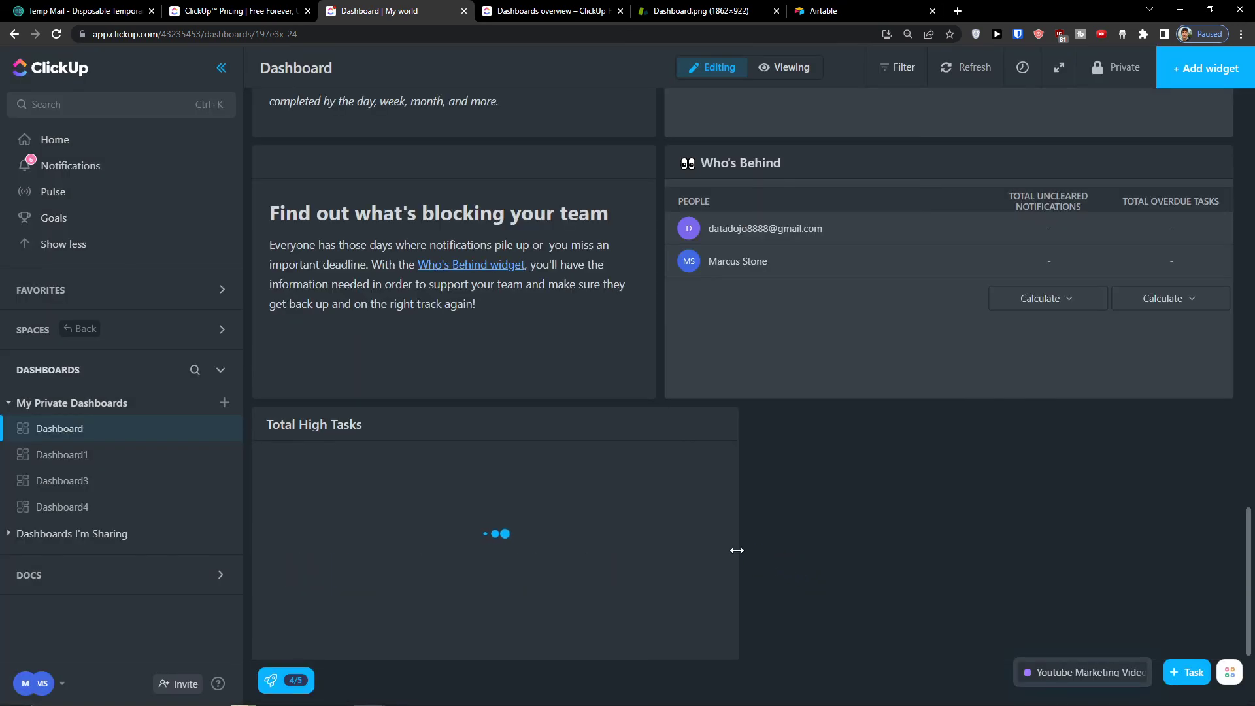